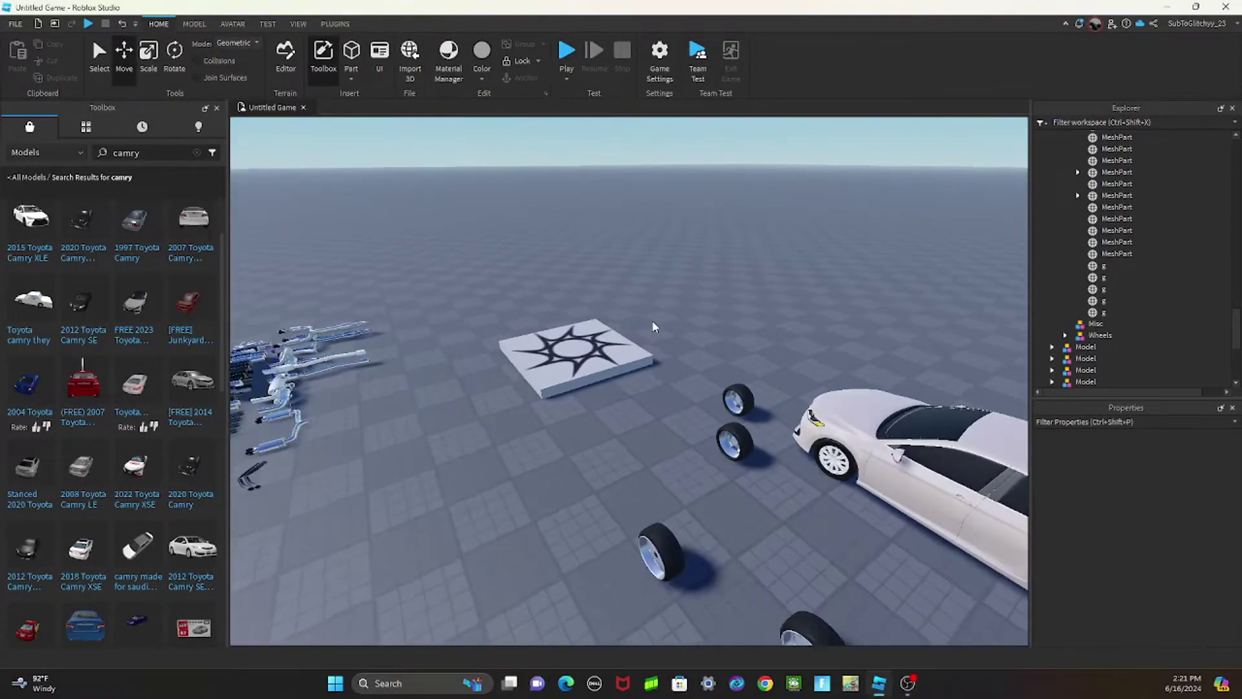
{"action": "scroll", "coordinate": [652, 321], "scroll_direction": "down", "scroll_amount": 3}
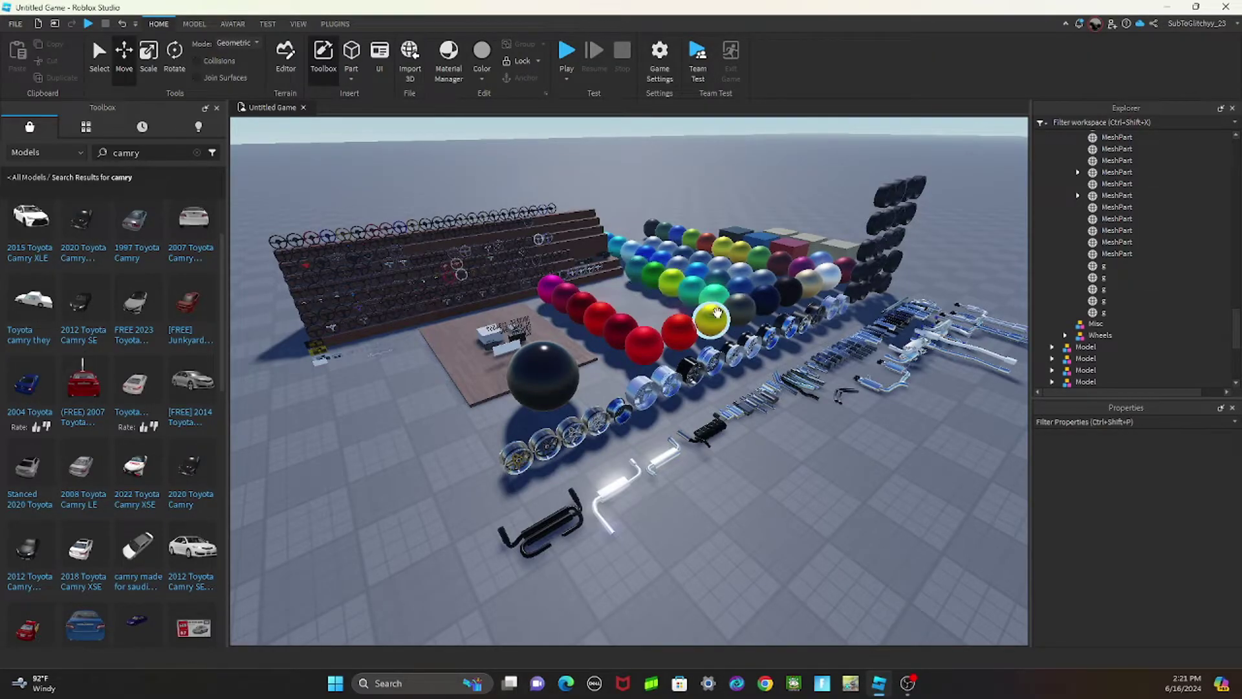
{"action": "scroll", "coordinate": [454, 343], "scroll_direction": "up", "scroll_amount": 3}
{"action": "scroll", "coordinate": [476, 334], "scroll_direction": "up", "scroll_amount": 3}
{"action": "scroll", "coordinate": [489, 325], "scroll_direction": "up", "scroll_amount": 2}
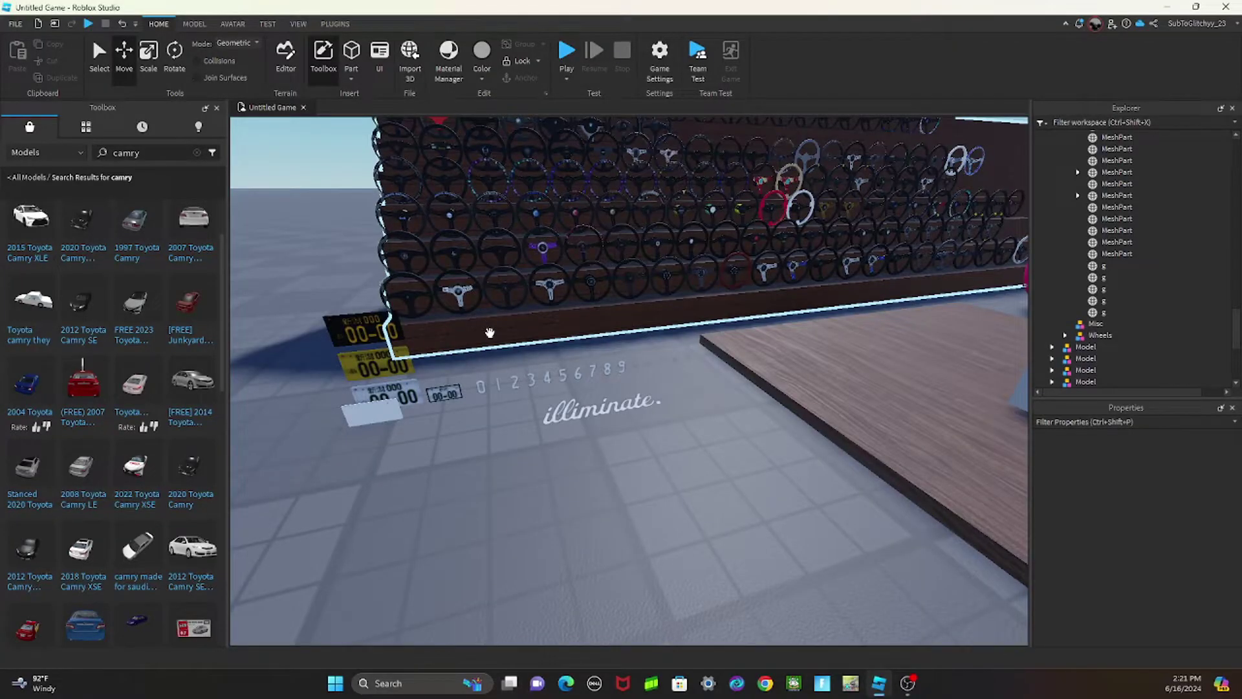
{"action": "scroll", "coordinate": [489, 333], "scroll_direction": "down", "scroll_amount": 5}
Step: Collapse the Mics, Plates, Exhaust and Tires folders so the 2018 Toyota Camry LE shows
{"action": "right_click_drag", "start_coordinate": [489, 333], "coordinate": [543, 325]}
{"action": "scroll", "coordinate": [553, 320], "scroll_direction": "up", "scroll_amount": 3}
{"action": "scroll", "coordinate": [594, 320], "scroll_direction": "down", "scroll_amount": 3}
{"action": "scroll", "coordinate": [589, 327], "scroll_direction": "up", "scroll_amount": 3}
{"action": "scroll", "coordinate": [590, 327], "scroll_direction": "up", "scroll_amount": 3}
{"action": "scroll", "coordinate": [586, 324], "scroll_direction": "up", "scroll_amount": 3}
{"action": "mouse_move", "coordinate": [587, 323]}
{"action": "right_mouse_down"}
{"action": "mouse_move", "coordinate": [577, 329]}
{"action": "mouse_move", "coordinate": [637, 355]}
{"action": "mouse_move", "coordinate": [639, 388]}
{"action": "right_mouse_up"}
{"action": "scroll", "coordinate": [585, 326], "scroll_direction": "down", "scroll_amount": 5}
{"action": "scroll", "coordinate": [582, 327], "scroll_direction": "up", "scroll_amount": 3}
{"action": "scroll", "coordinate": [586, 331], "scroll_direction": "up", "scroll_amount": 2}
{"action": "scroll", "coordinate": [586, 330], "scroll_direction": "up", "scroll_amount": 3}
{"action": "scroll", "coordinate": [586, 330], "scroll_direction": "down", "scroll_amount": 3}
{"action": "scroll", "coordinate": [586, 331], "scroll_direction": "down", "scroll_amount": 3}
{"action": "scroll", "coordinate": [586, 330], "scroll_direction": "up", "scroll_amount": 3}
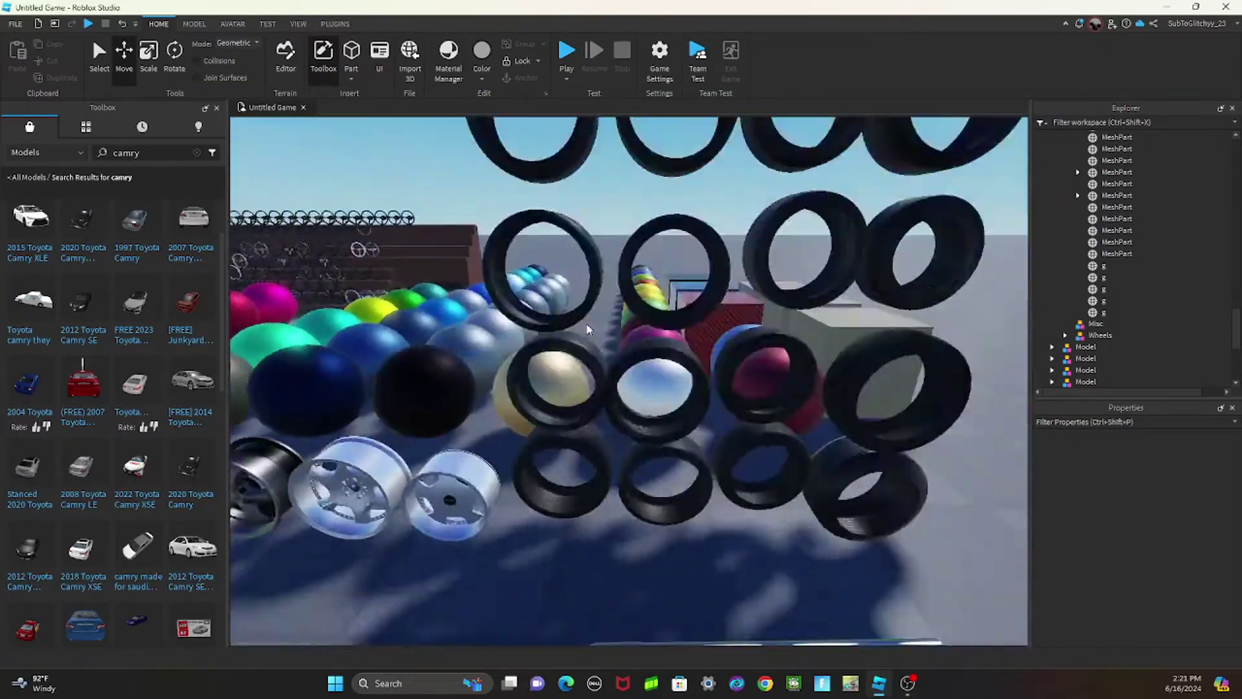
{"action": "scroll", "coordinate": [587, 331], "scroll_direction": "down", "scroll_amount": 3}
{"action": "scroll", "coordinate": [638, 357], "scroll_direction": "up", "scroll_amount": 3}
{"action": "scroll", "coordinate": [639, 357], "scroll_direction": "up", "scroll_amount": 3}
{"action": "scroll", "coordinate": [639, 357], "scroll_direction": "up", "scroll_amount": 2}
{"action": "scroll", "coordinate": [639, 357], "scroll_direction": "down", "scroll_amount": 3}
{"action": "scroll", "coordinate": [794, 350], "scroll_direction": "down", "scroll_amount": 5}
{"action": "scroll", "coordinate": [795, 350], "scroll_direction": "down", "scroll_amount": 3}
{"action": "left_click_drag", "start_coordinate": [398, 213], "coordinate": [794, 544]}
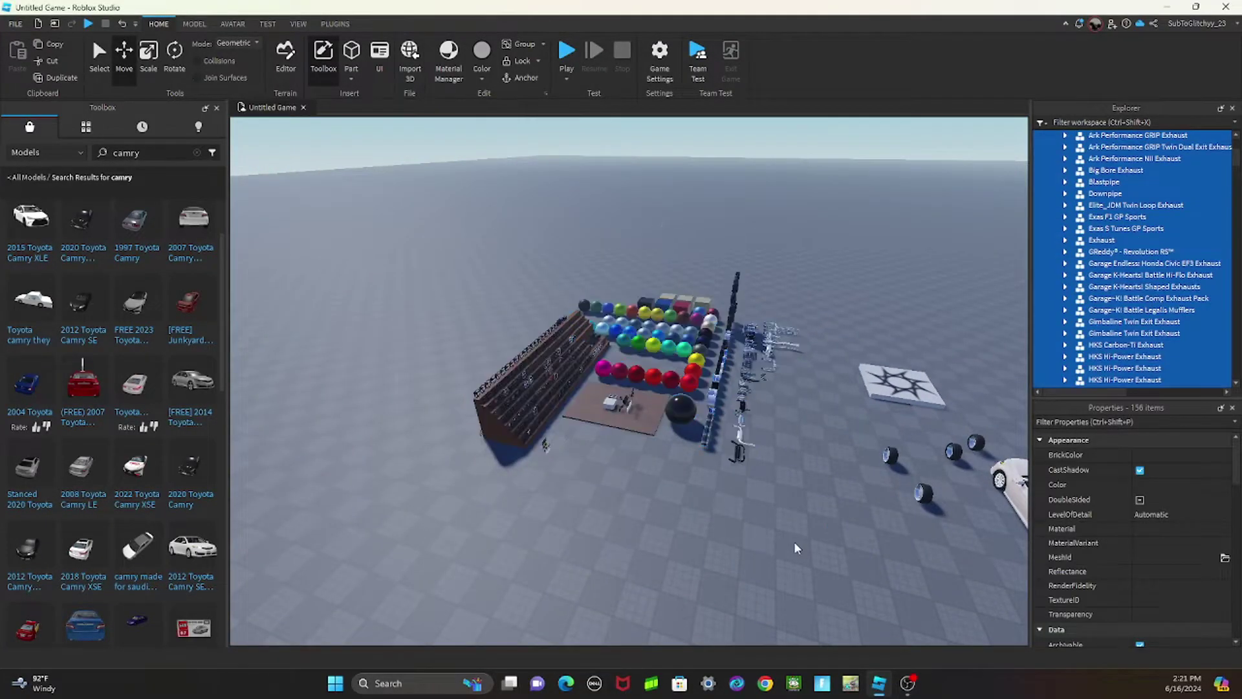
{"action": "left_click", "coordinate": [795, 542]}
{"action": "scroll", "coordinate": [1080, 239], "scroll_direction": "up", "scroll_amount": 2}
{"action": "left_click", "coordinate": [1054, 228]}
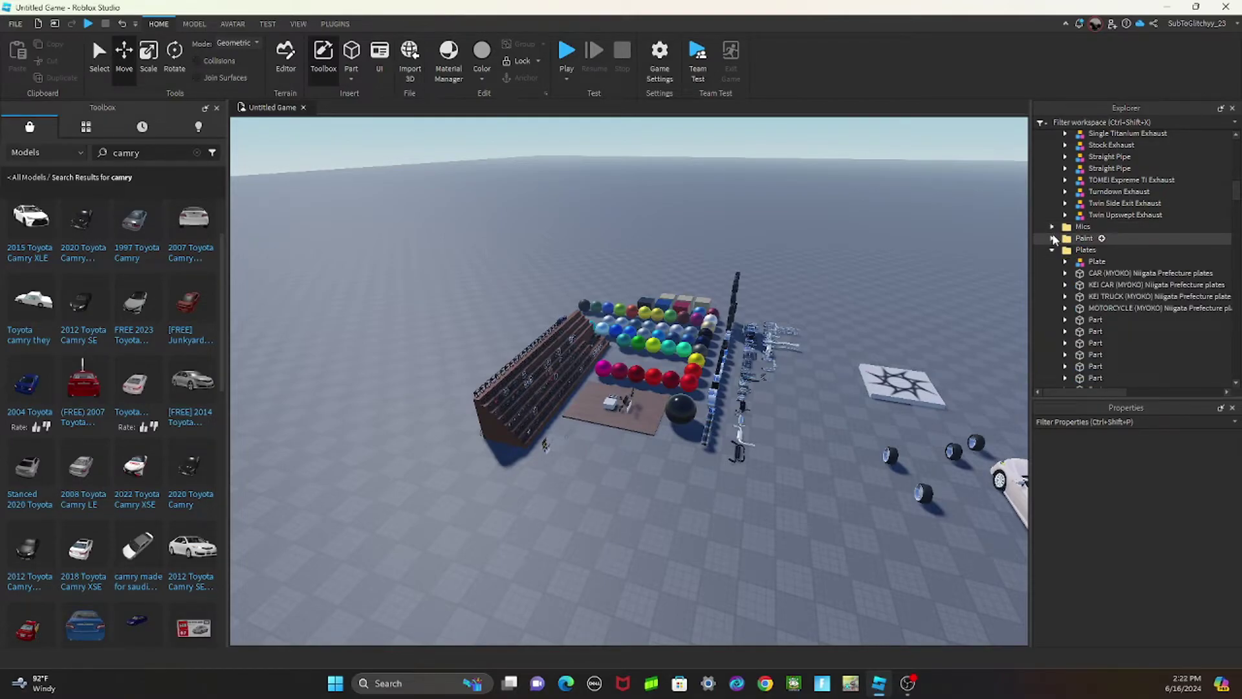
{"action": "left_click", "coordinate": [1053, 250]}
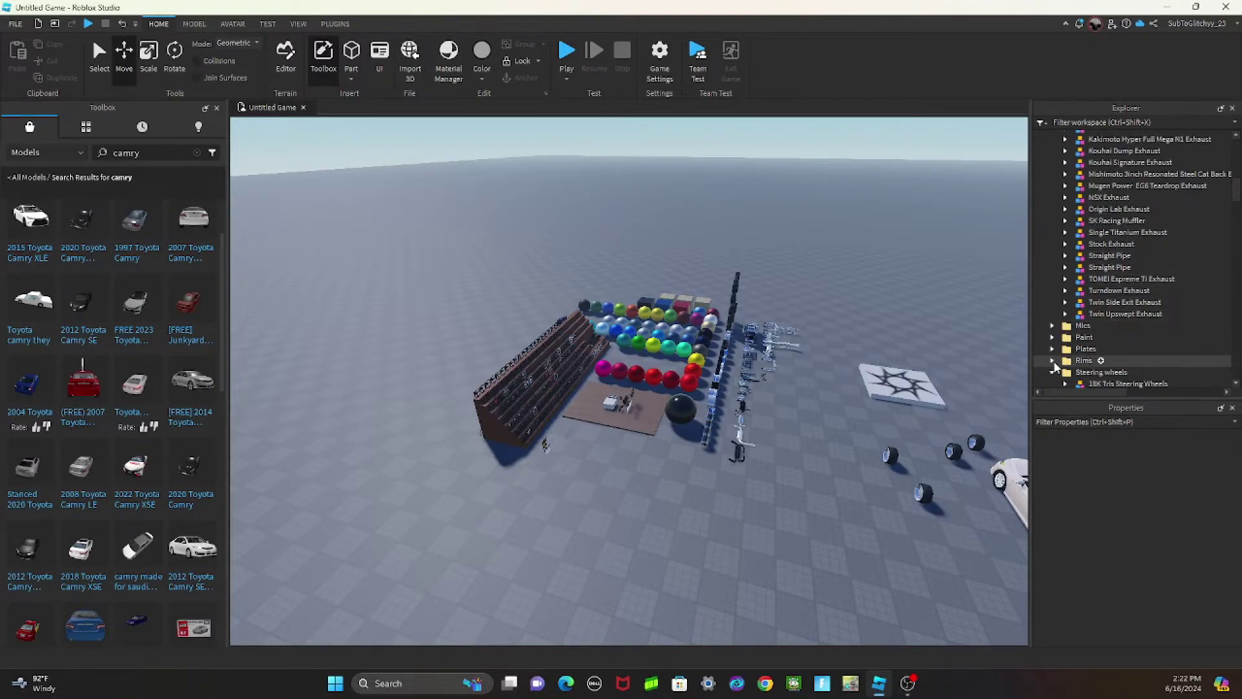
{"action": "scroll", "coordinate": [1035, 257], "scroll_direction": "up", "scroll_amount": 5}
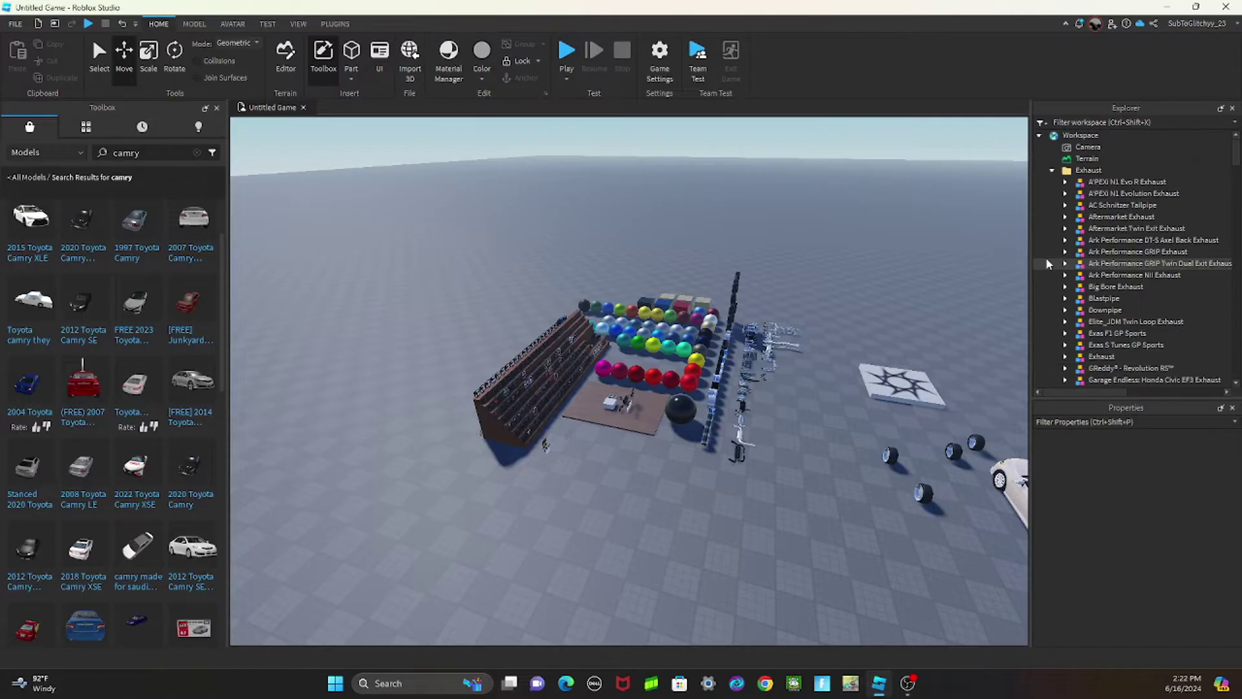
{"action": "left_click", "coordinate": [1051, 172]}
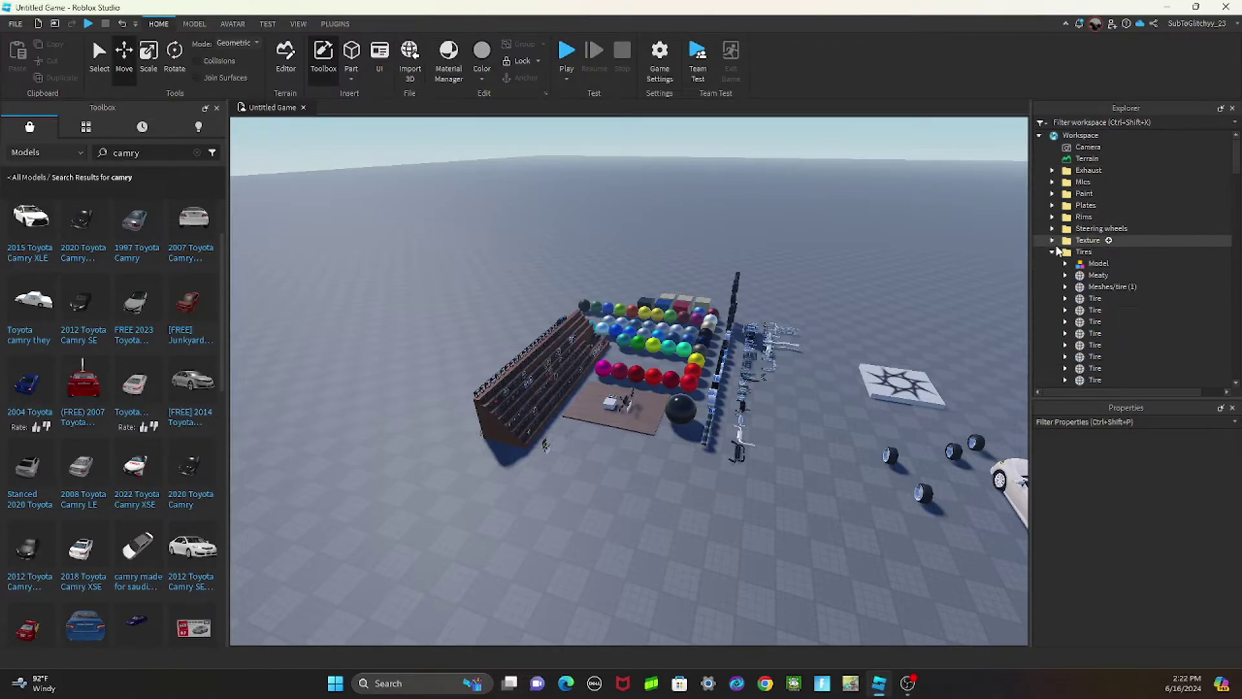
{"action": "left_click", "coordinate": [1053, 251]}
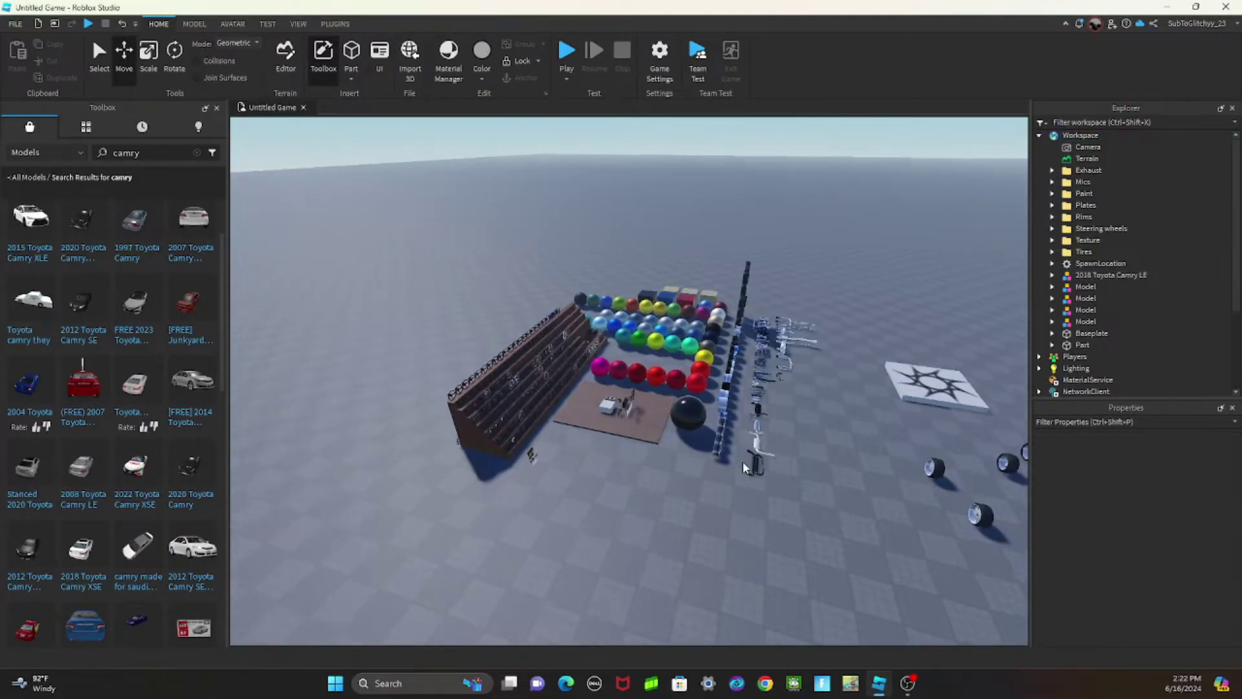
{"action": "scroll", "coordinate": [742, 461], "scroll_direction": "up", "scroll_amount": 5}
{"action": "scroll", "coordinate": [719, 432], "scroll_direction": "down", "scroll_amount": 5}
Step: Frame the white Camry and expand its model to list DriveSeat, A-Chassis Tune, Body, Misc, Wheels
{"action": "key", "text": "d"}
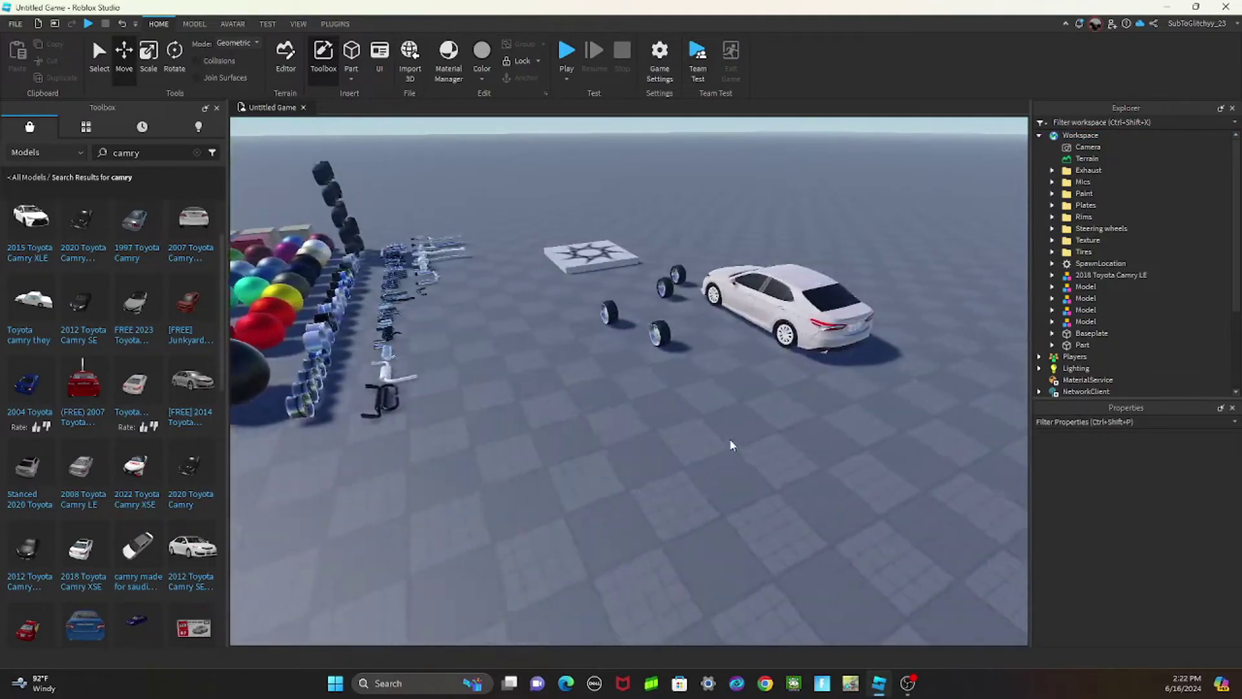
{"action": "right_click_drag", "start_coordinate": [730, 445], "coordinate": [710, 584]}
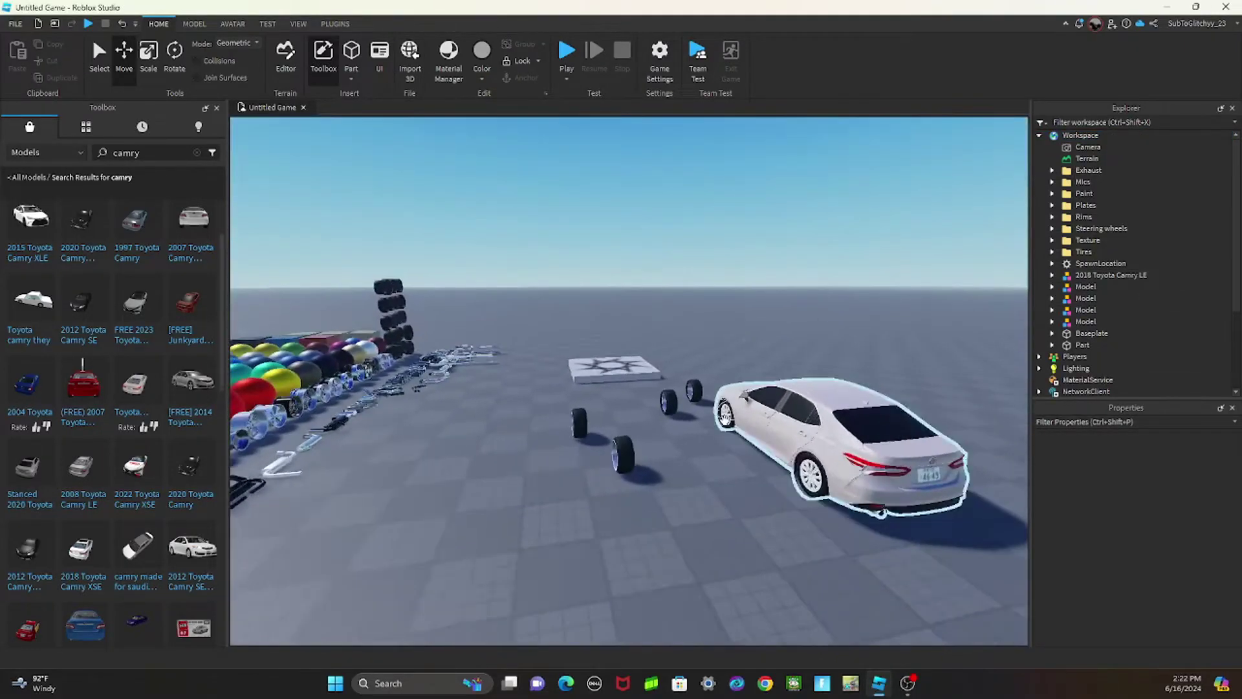
{"action": "scroll", "coordinate": [710, 584], "scroll_direction": "up", "scroll_amount": 3}
{"action": "scroll", "coordinate": [616, 381], "scroll_direction": "up", "scroll_amount": 3}
{"action": "right_click_drag", "start_coordinate": [616, 381], "coordinate": [628, 419]}
{"action": "left_click", "coordinate": [627, 420]}
{"action": "key", "text": "f"}
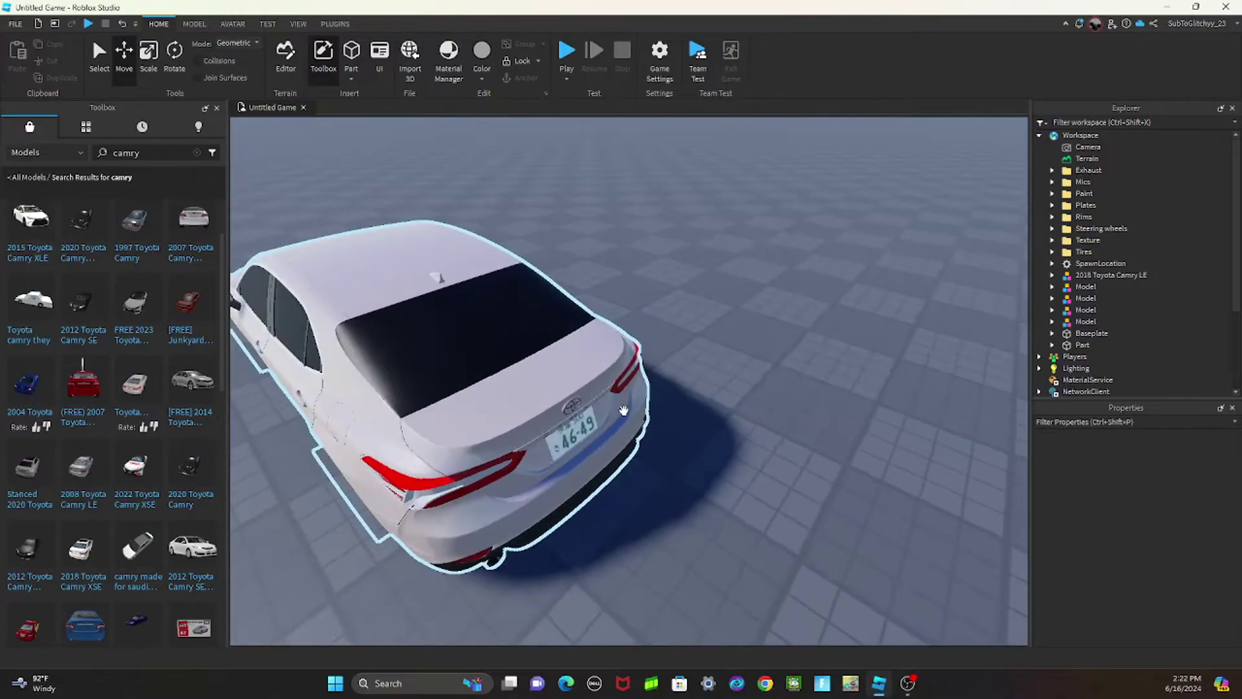
{"action": "right_click_drag", "start_coordinate": [806, 375], "coordinate": [753, 334]}
{"action": "right_click_drag", "start_coordinate": [801, 418], "coordinate": [737, 407]}
{"action": "left_click", "coordinate": [1057, 276]}
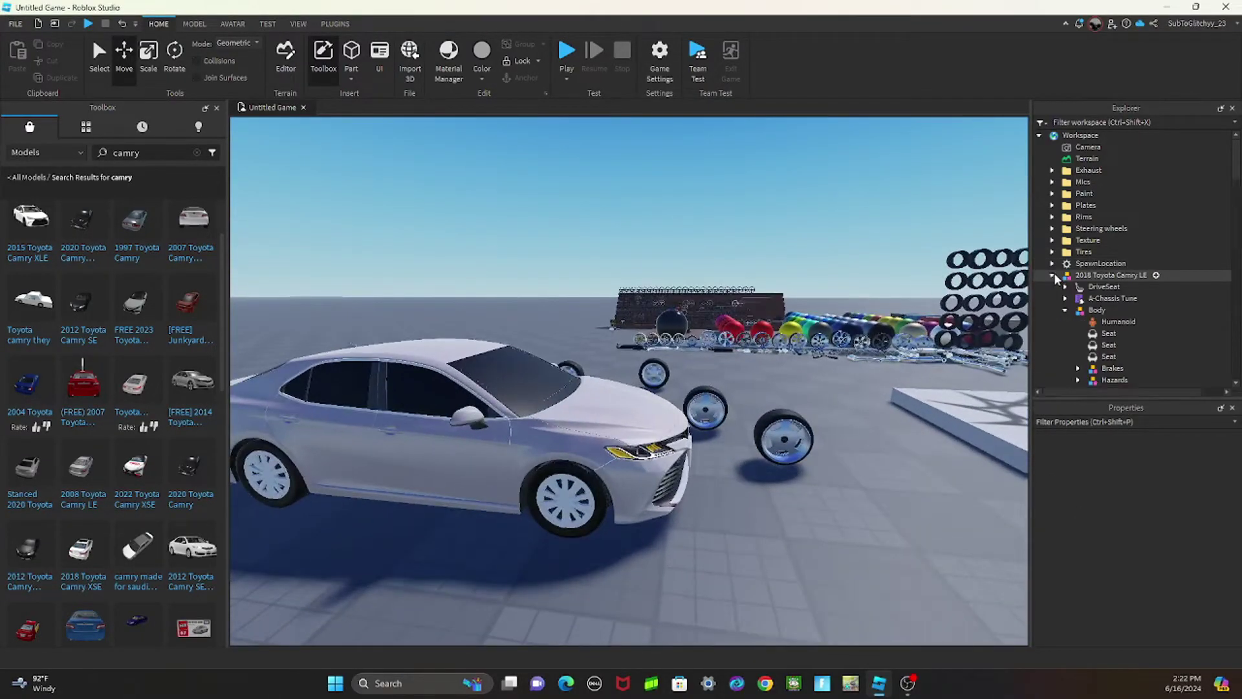
{"action": "left_click", "coordinate": [543, 418]}
{"action": "key", "text": "f"}
Step: Fly around and into the Camry to inspect the windshield, tail light and interior
{"action": "mouse_move", "coordinate": [763, 375]}
{"action": "right_mouse_down"}
{"action": "mouse_move", "coordinate": [639, 408]}
{"action": "mouse_move", "coordinate": [695, 453]}
{"action": "right_mouse_up"}
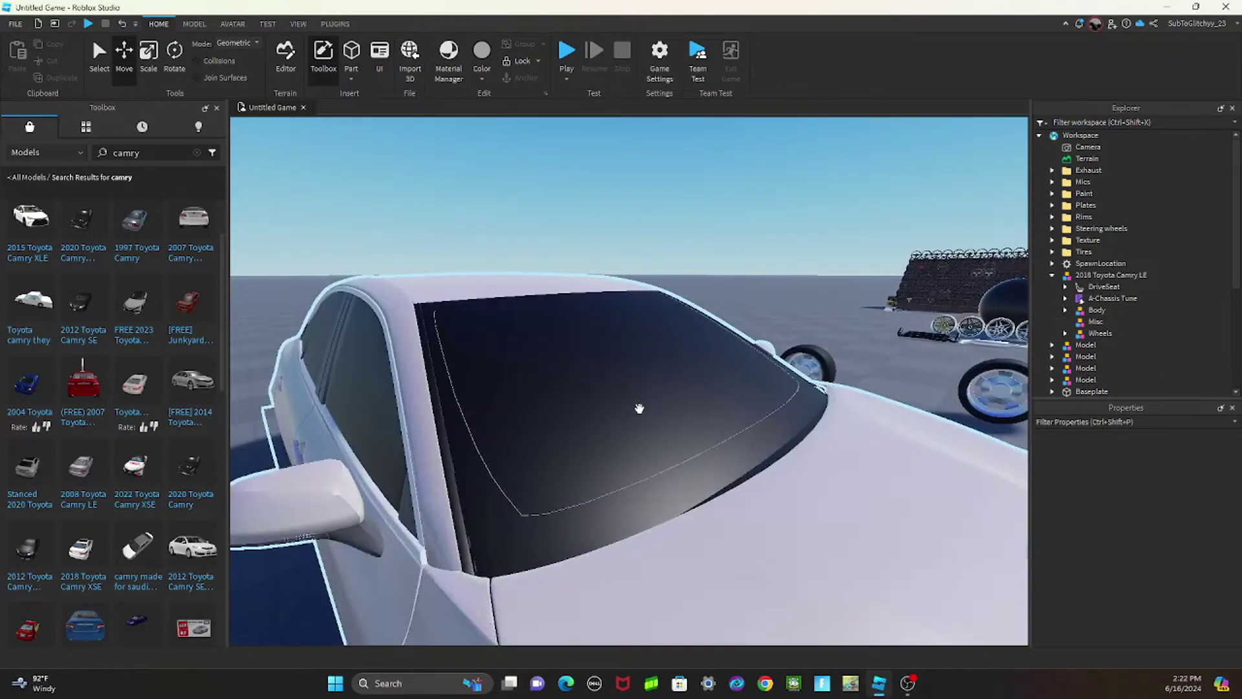
{"action": "scroll", "coordinate": [696, 453], "scroll_direction": "down", "scroll_amount": 5}
{"action": "right_click_drag", "start_coordinate": [605, 609], "coordinate": [603, 607]}
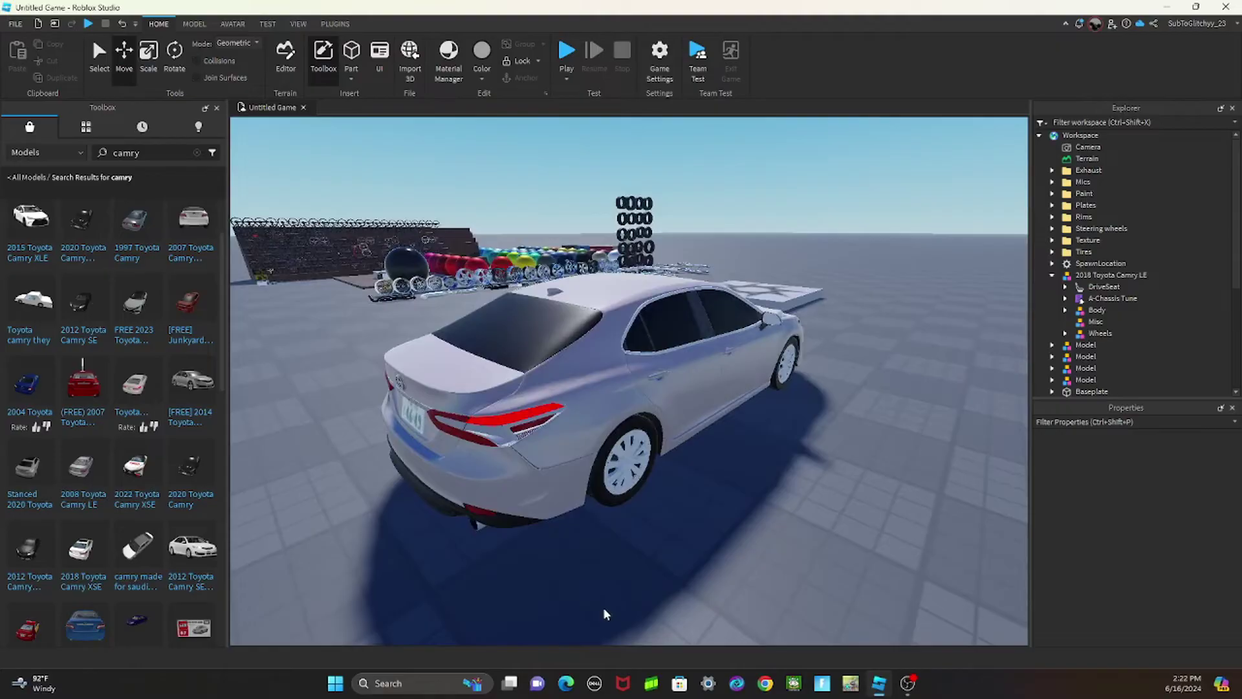
{"action": "key", "text": "w"}
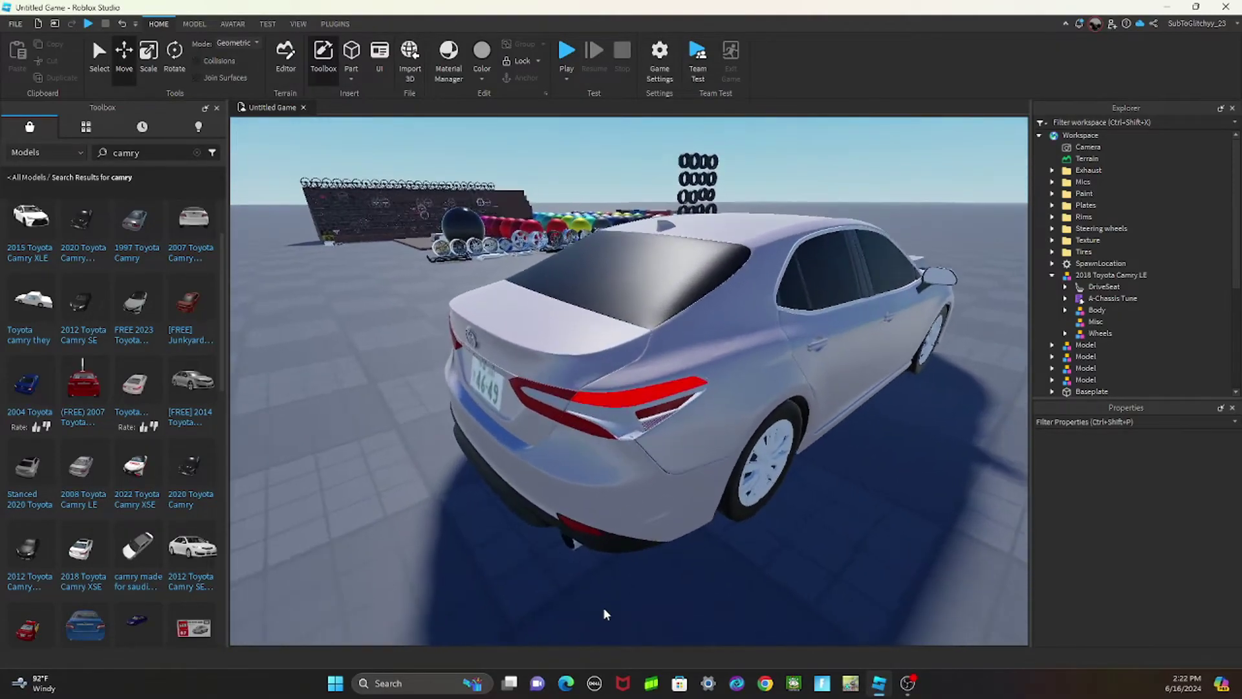
{"action": "key", "text": "s"}
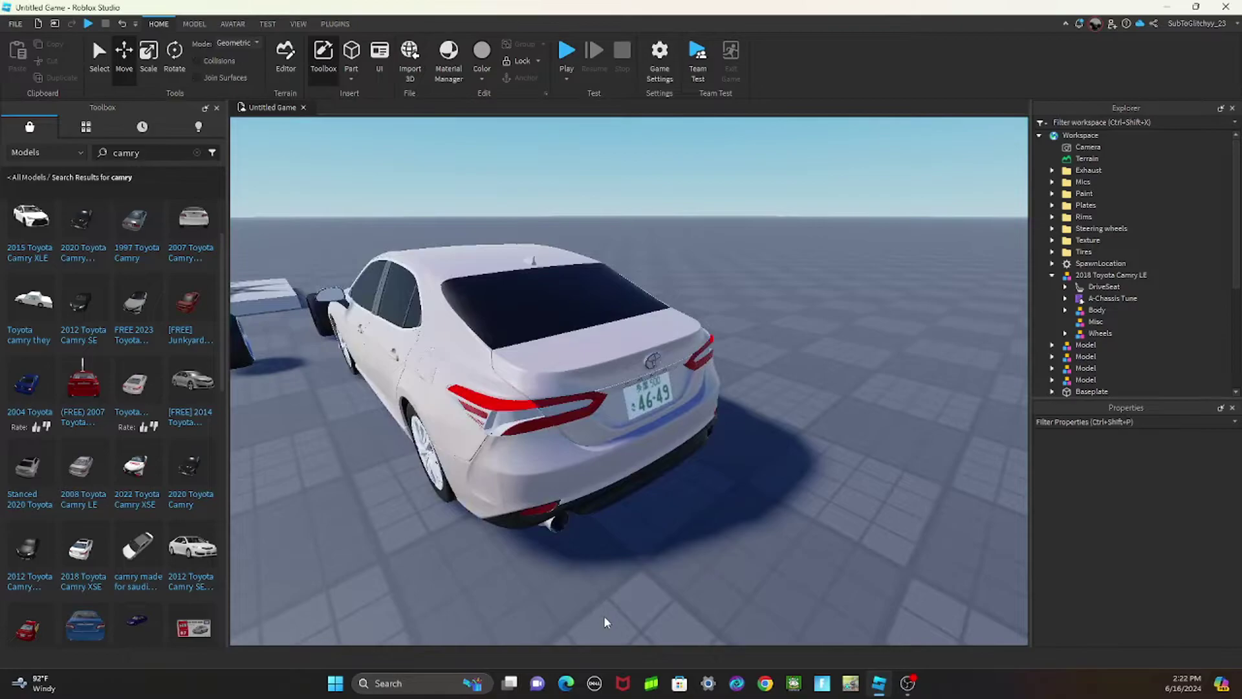
{"action": "scroll", "coordinate": [604, 621], "scroll_direction": "down", "scroll_amount": 5}
{"action": "right_click_drag", "start_coordinate": [643, 548], "coordinate": [659, 482]}
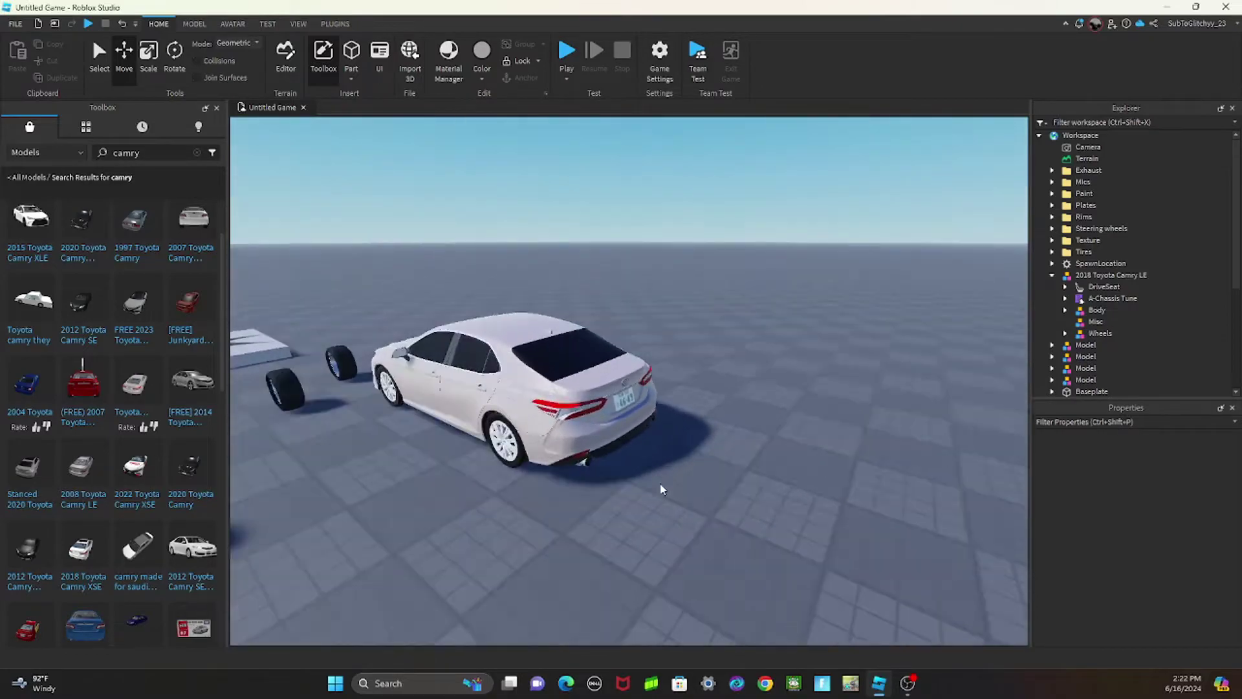
{"action": "scroll", "coordinate": [693, 416], "scroll_direction": "up", "scroll_amount": 8}
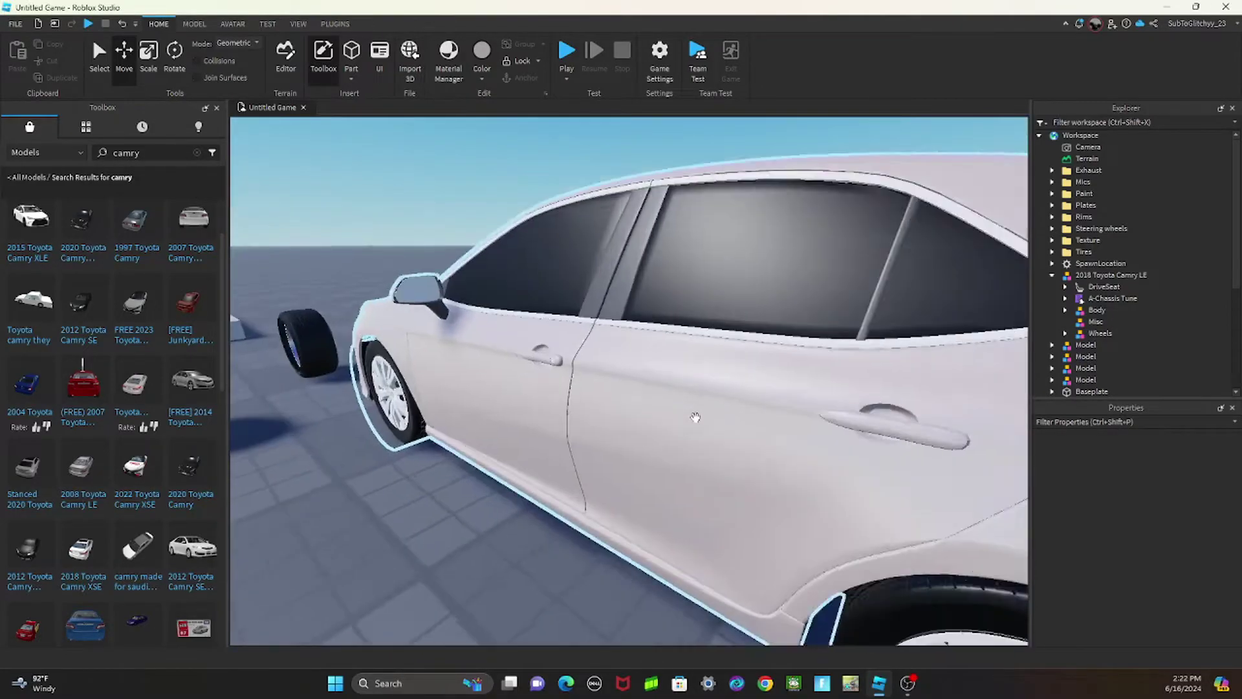
{"action": "key", "text": "w"}
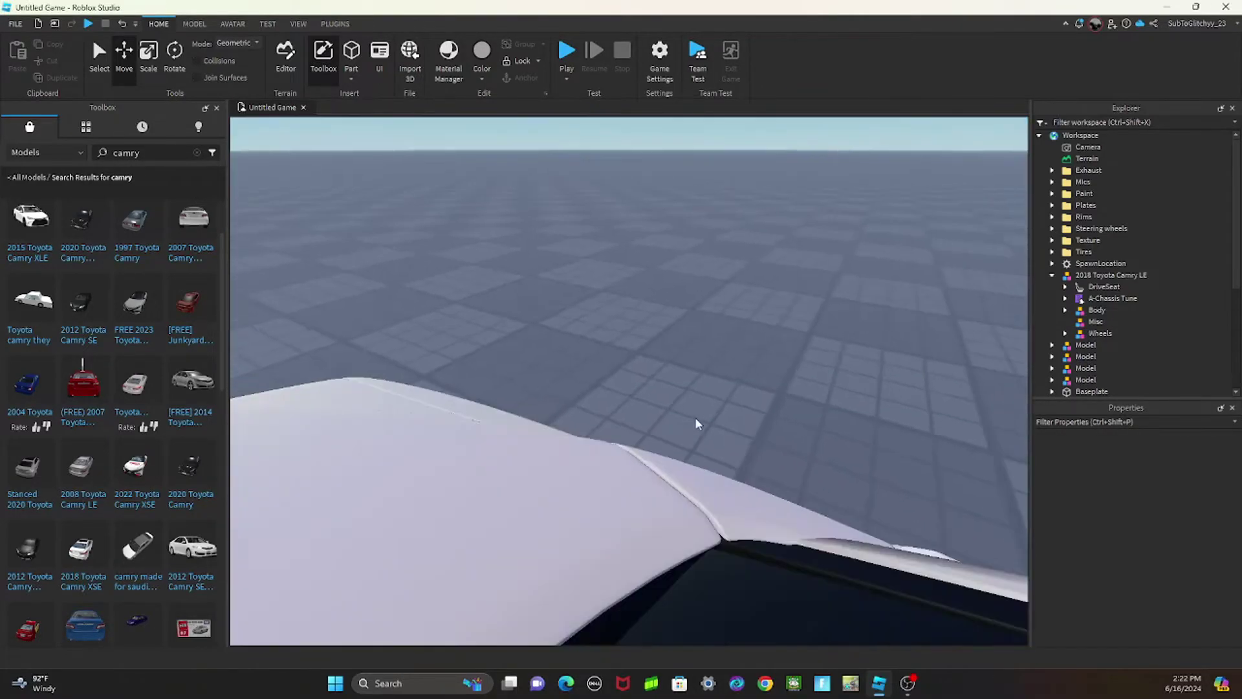
{"action": "key", "text": "w"}
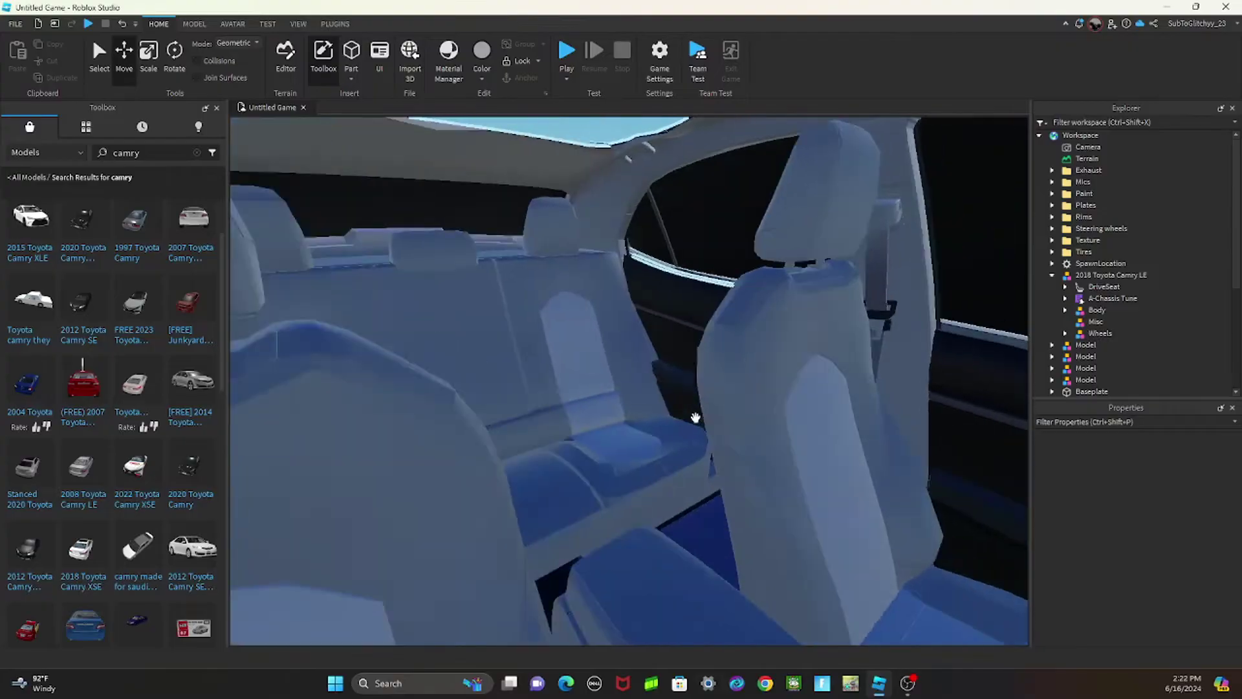
{"action": "right_click_drag", "start_coordinate": [694, 418], "coordinate": [695, 419]}
{"action": "key", "text": "s"}
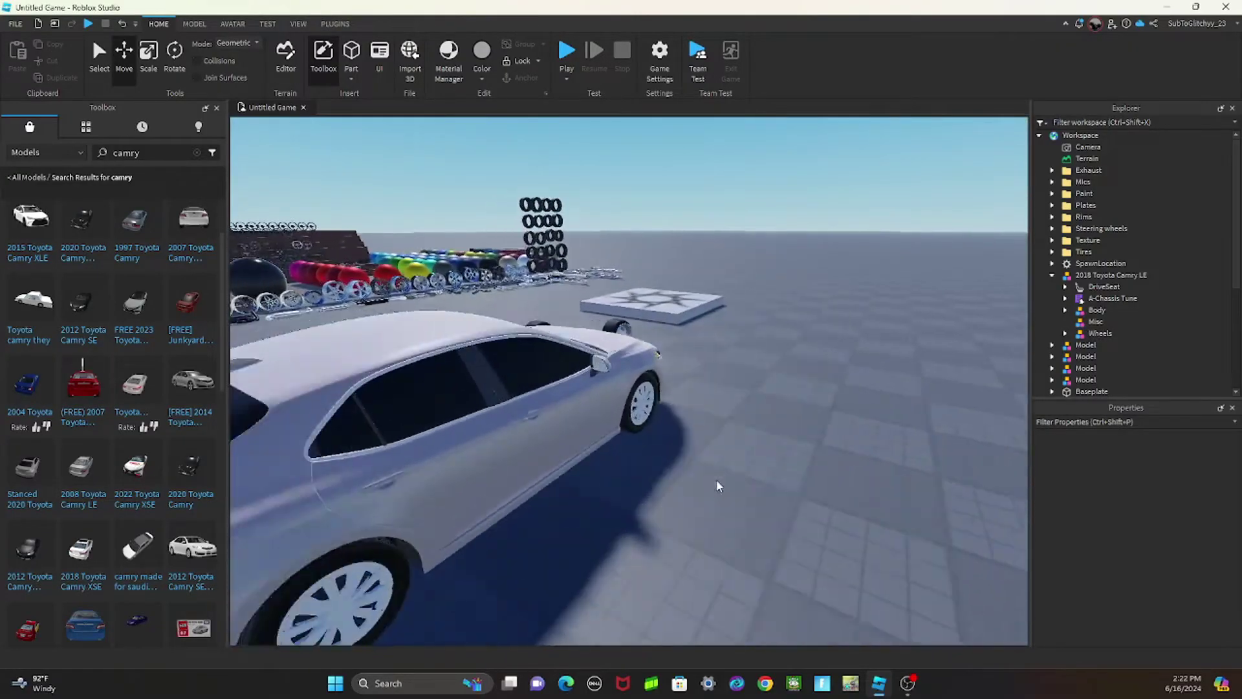
{"action": "mouse_move", "coordinate": [716, 480]}
{"action": "right_mouse_down"}
{"action": "mouse_move", "coordinate": [573, 394]}
{"action": "mouse_move", "coordinate": [582, 391]}
{"action": "right_mouse_up"}
{"action": "key", "text": "s"}
{"action": "key", "text": "w"}
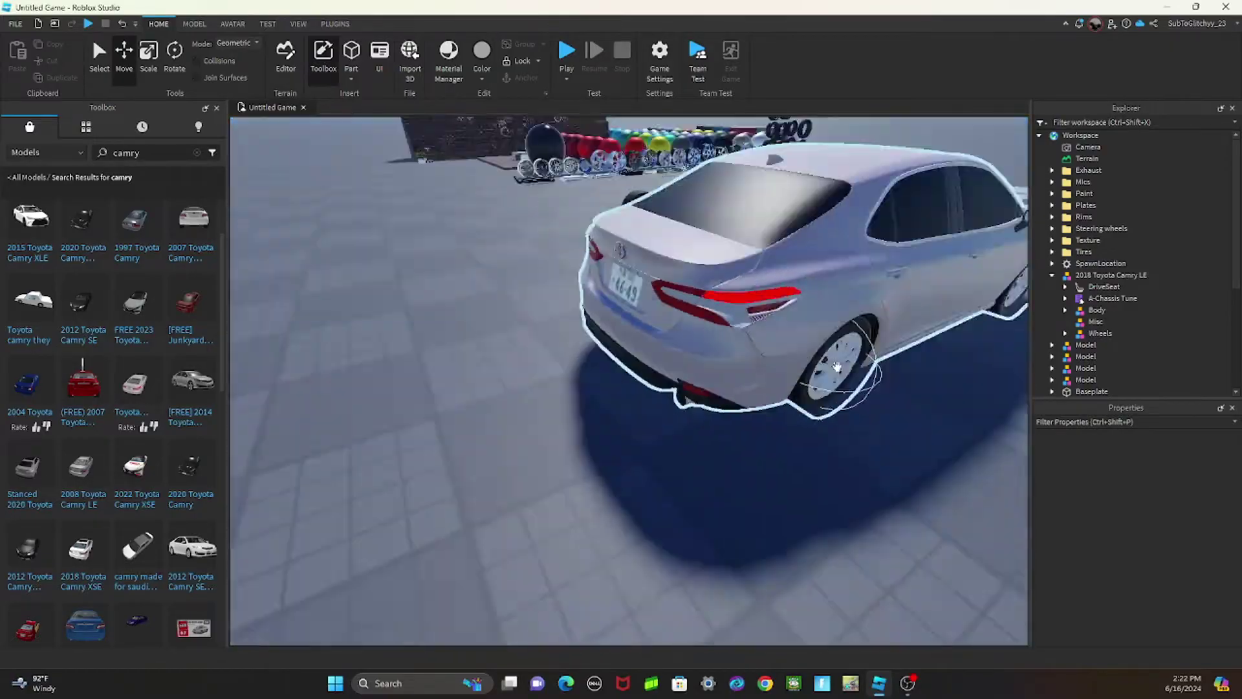
{"action": "right_click_drag", "start_coordinate": [842, 368], "coordinate": [841, 364]}
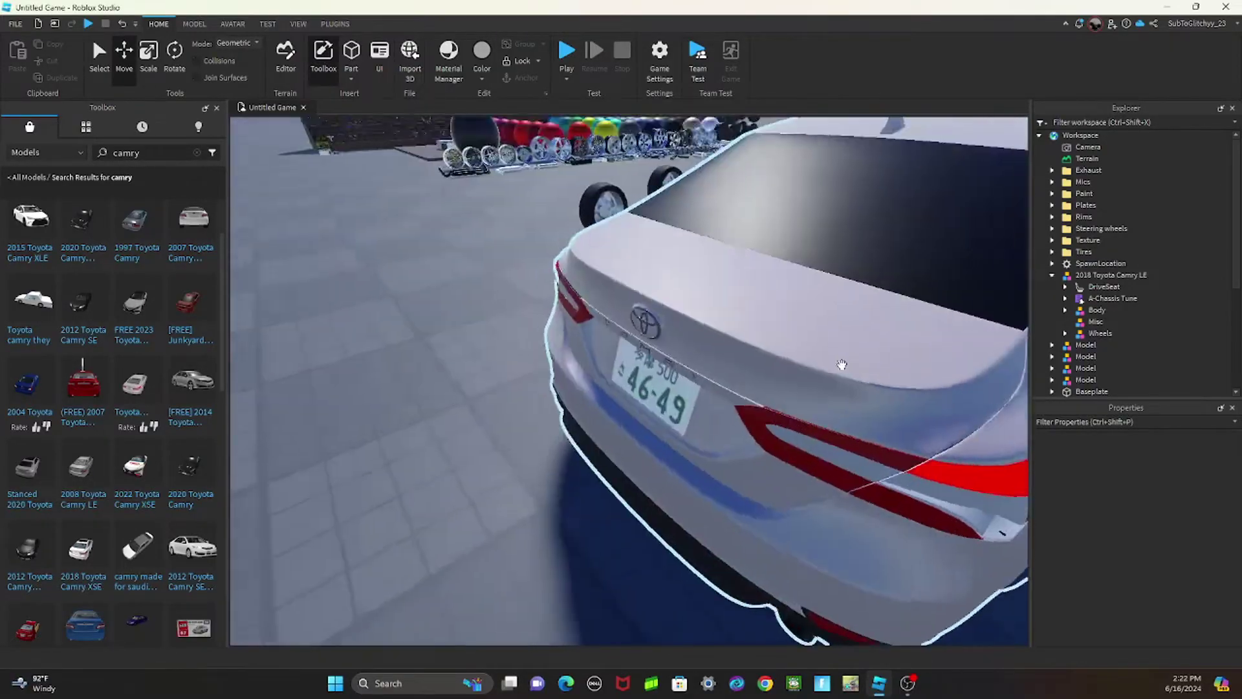
Step: Place the 'will run' plate model from the Toolbox beside the car
{"action": "left_click", "coordinate": [580, 359]}
{"action": "right_click_drag", "start_coordinate": [581, 359], "coordinate": [952, 569]}
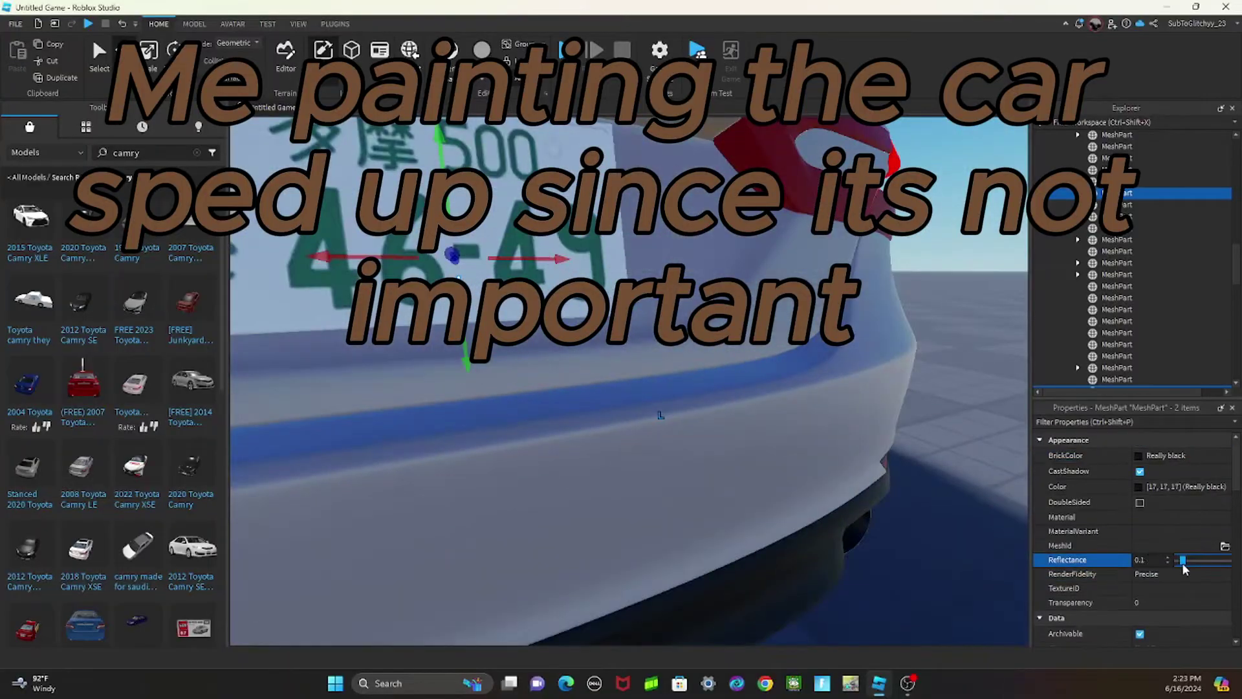
{"action": "left_click", "coordinate": [952, 569]}
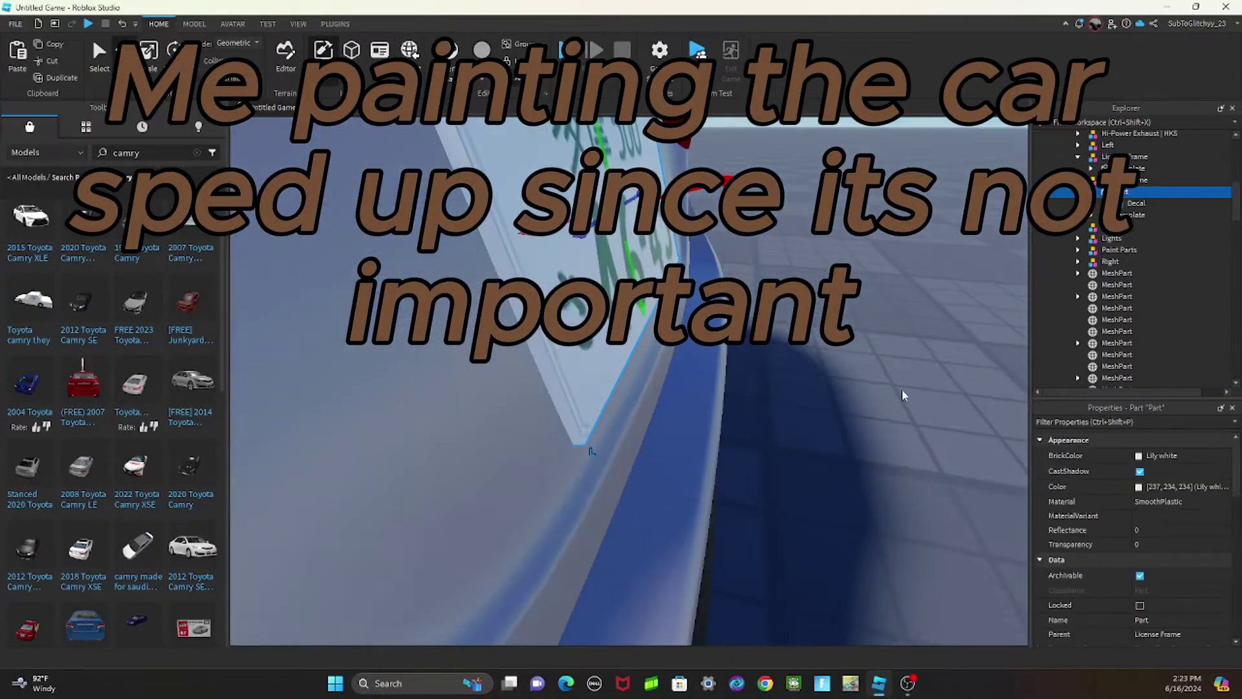
{"action": "right_click_drag", "start_coordinate": [952, 569], "coordinate": [721, 349]}
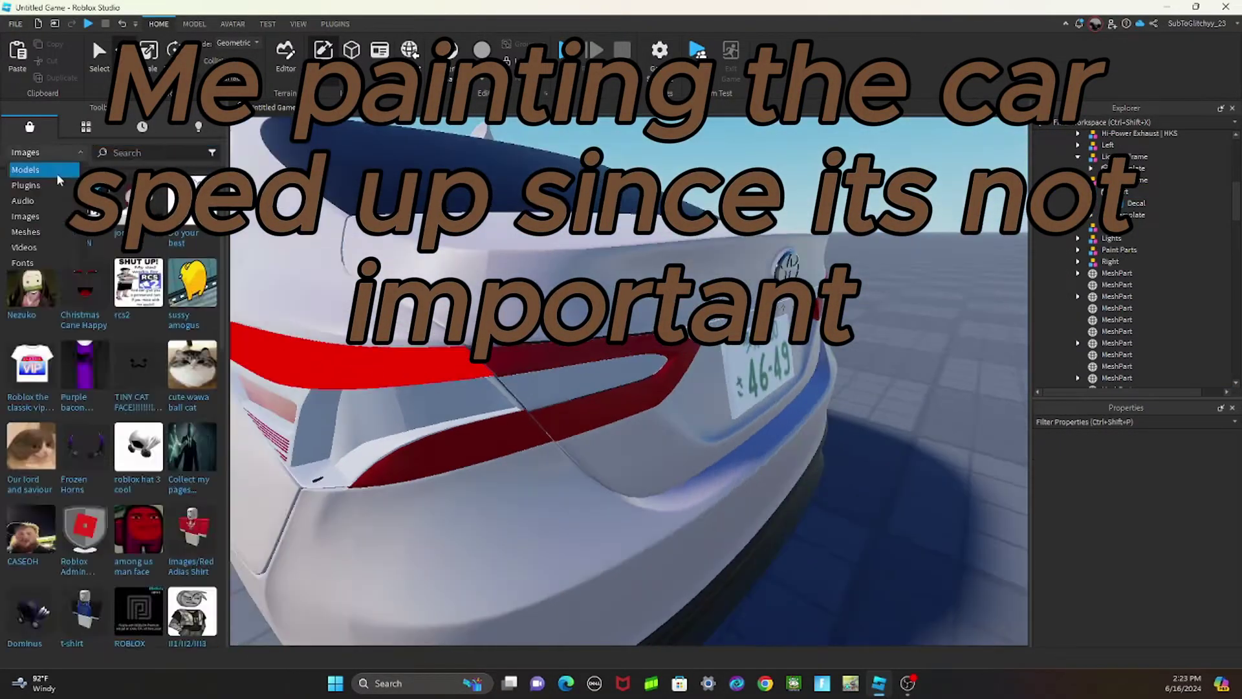
{"action": "type", "text": "will run"}
{"action": "left_click_drag", "start_coordinate": [141, 360], "coordinate": [729, 550]}
{"action": "left_click", "coordinate": [753, 380]}
{"action": "scroll", "coordinate": [1115, 325], "scroll_direction": "down", "scroll_amount": 3}
Step: Paint the selected PAINT body parts Really black
{"action": "left_click", "coordinate": [1117, 364]}
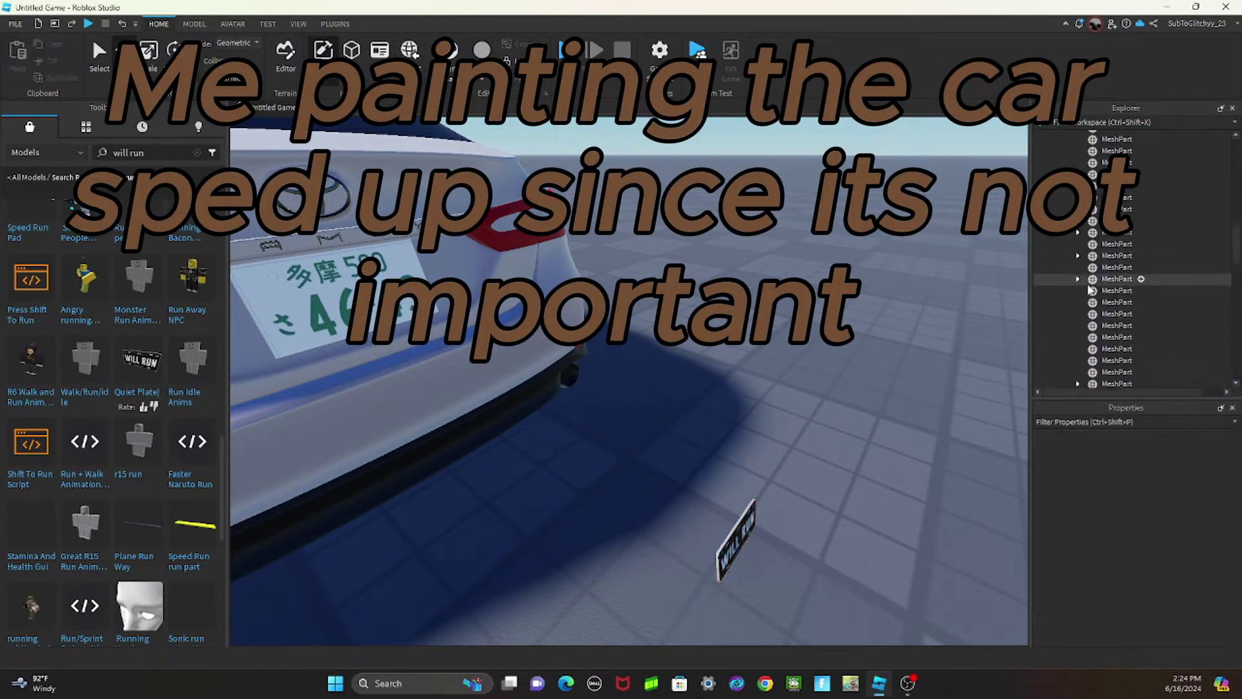
{"action": "left_click", "coordinate": [698, 448]}
{"action": "mouse_move", "coordinate": [738, 407]}
{"action": "right_mouse_down"}
{"action": "mouse_move", "coordinate": [697, 448]}
{"action": "mouse_move", "coordinate": [823, 548]}
{"action": "mouse_move", "coordinate": [473, 566]}
{"action": "mouse_move", "coordinate": [697, 294]}
{"action": "mouse_move", "coordinate": [446, 536]}
{"action": "mouse_move", "coordinate": [758, 458]}
{"action": "mouse_move", "coordinate": [603, 441]}
{"action": "right_mouse_up"}
{"action": "left_click", "coordinate": [1123, 232]}
{"action": "left_click", "coordinate": [1123, 336], "text": "shift"}
{"action": "scroll", "coordinate": [822, 548], "scroll_direction": "down", "scroll_amount": 5}
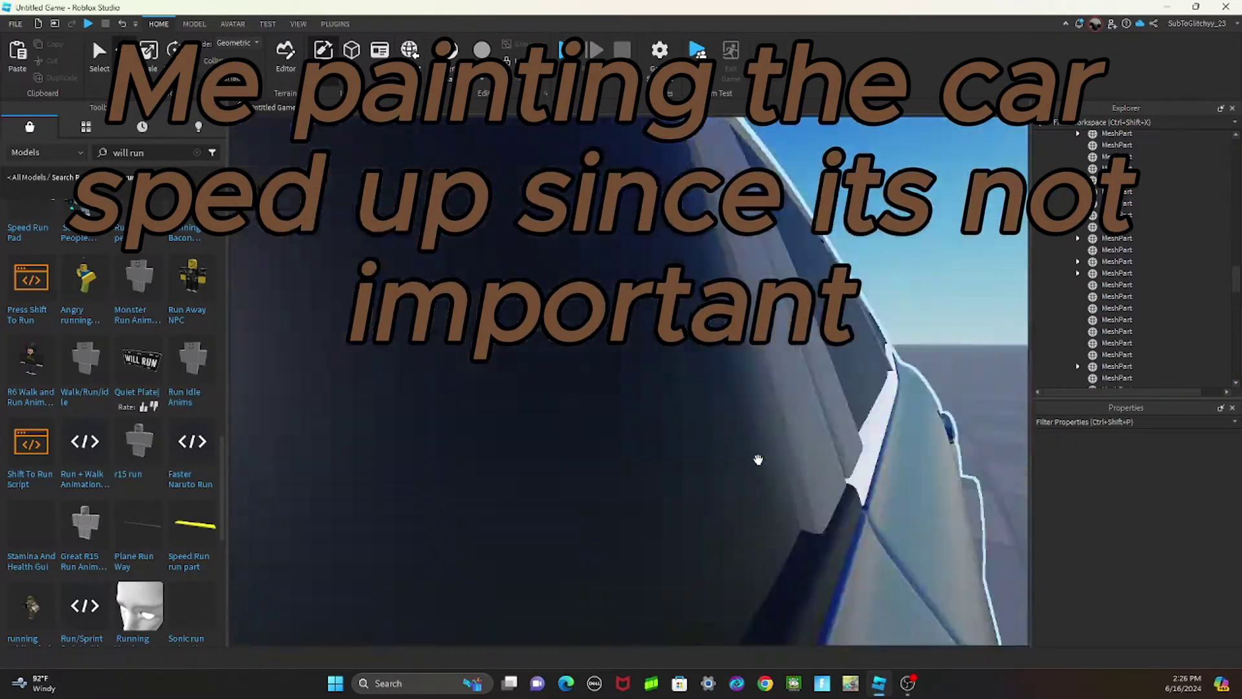
Step: Select the Left and License Frame models to recolour, inspecting the body panels
{"action": "left_click", "coordinate": [1079, 235]}
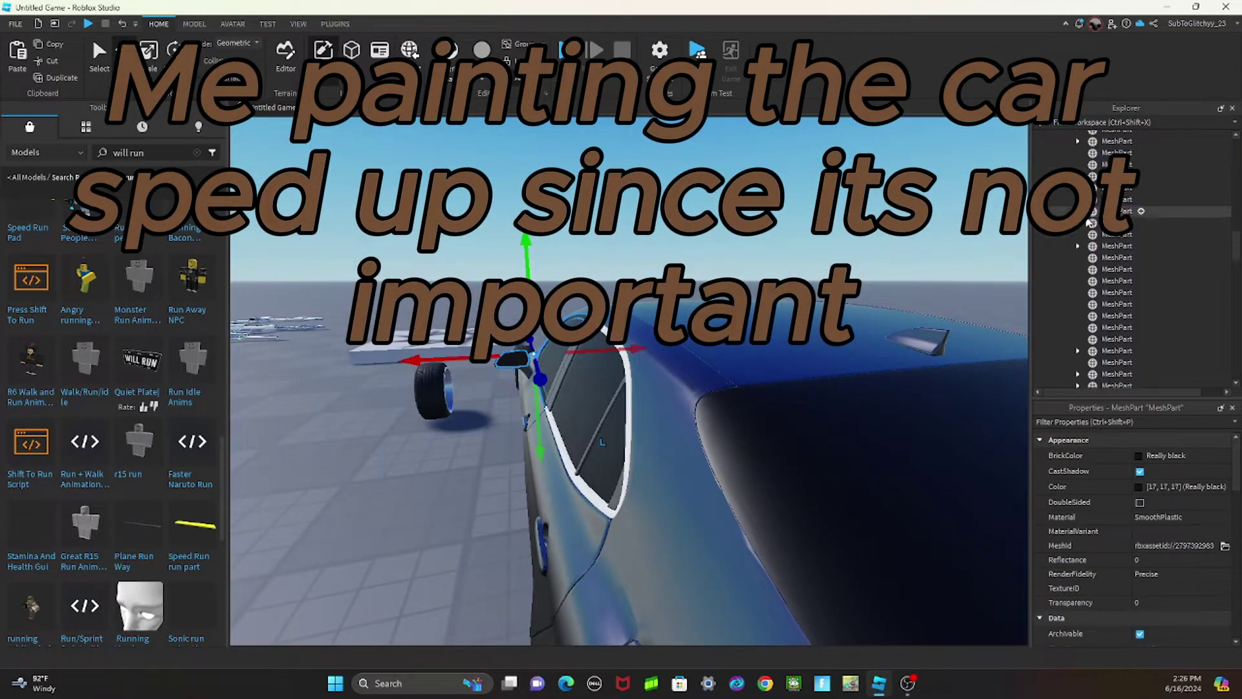
{"action": "left_click", "coordinate": [1078, 229]}
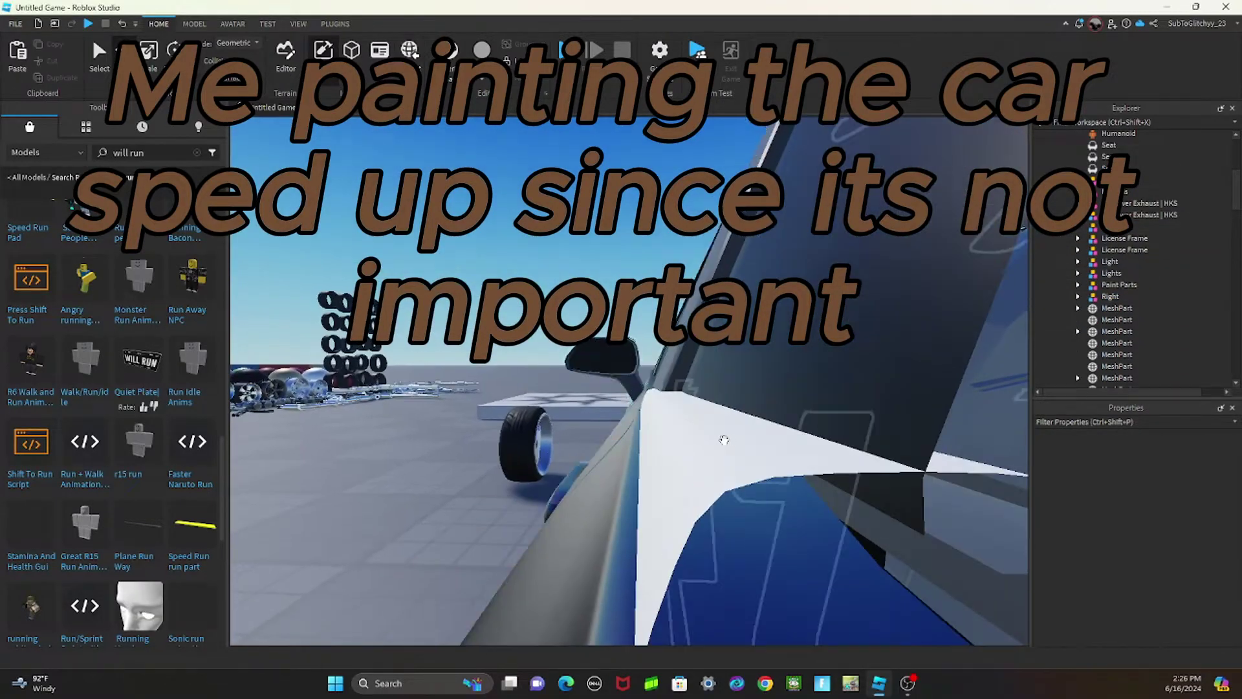
{"action": "mouse_move", "coordinate": [1104, 299]}
{"action": "right_mouse_down"}
{"action": "mouse_move", "coordinate": [866, 335]}
{"action": "mouse_move", "coordinate": [679, 321]}
{"action": "right_mouse_up"}
{"action": "left_click", "coordinate": [866, 336]}
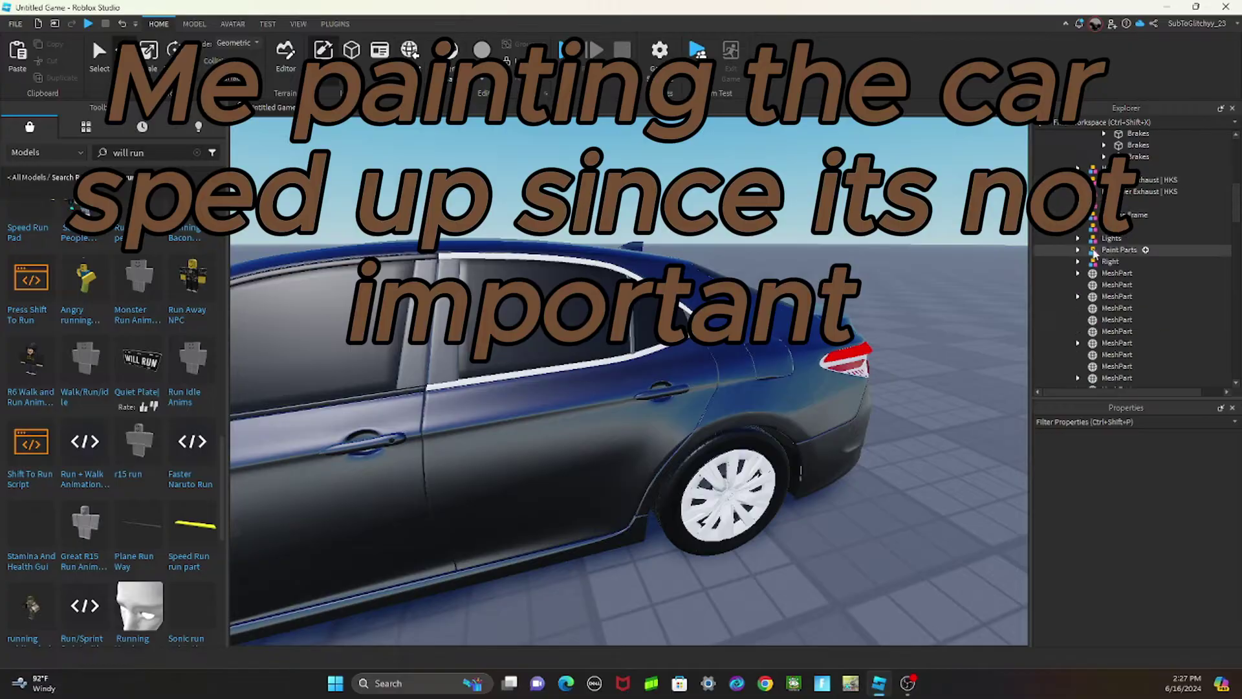
{"action": "right_click_drag", "start_coordinate": [679, 417], "coordinate": [779, 422]}
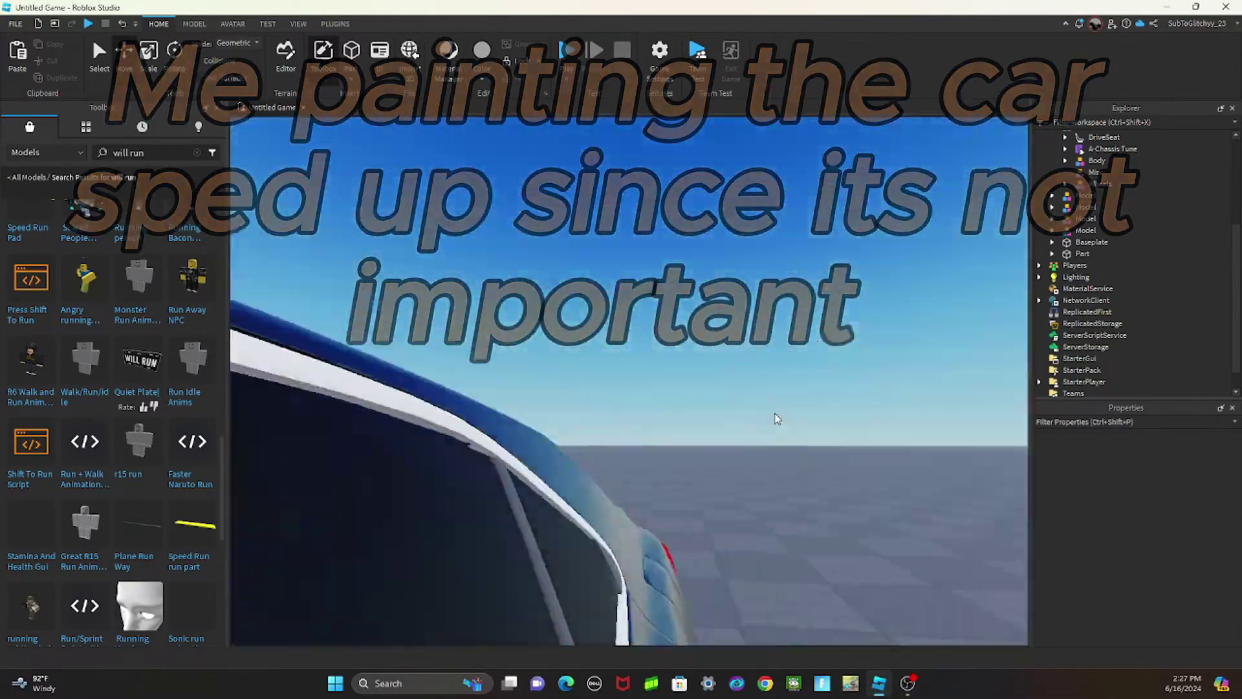
{"action": "right_click_drag", "start_coordinate": [779, 421], "coordinate": [593, 339]}
Step: Select and frame a loose deep-dish wheel near the car's front
{"action": "left_click", "coordinate": [593, 339]}
{"action": "left_click", "coordinate": [481, 50]}
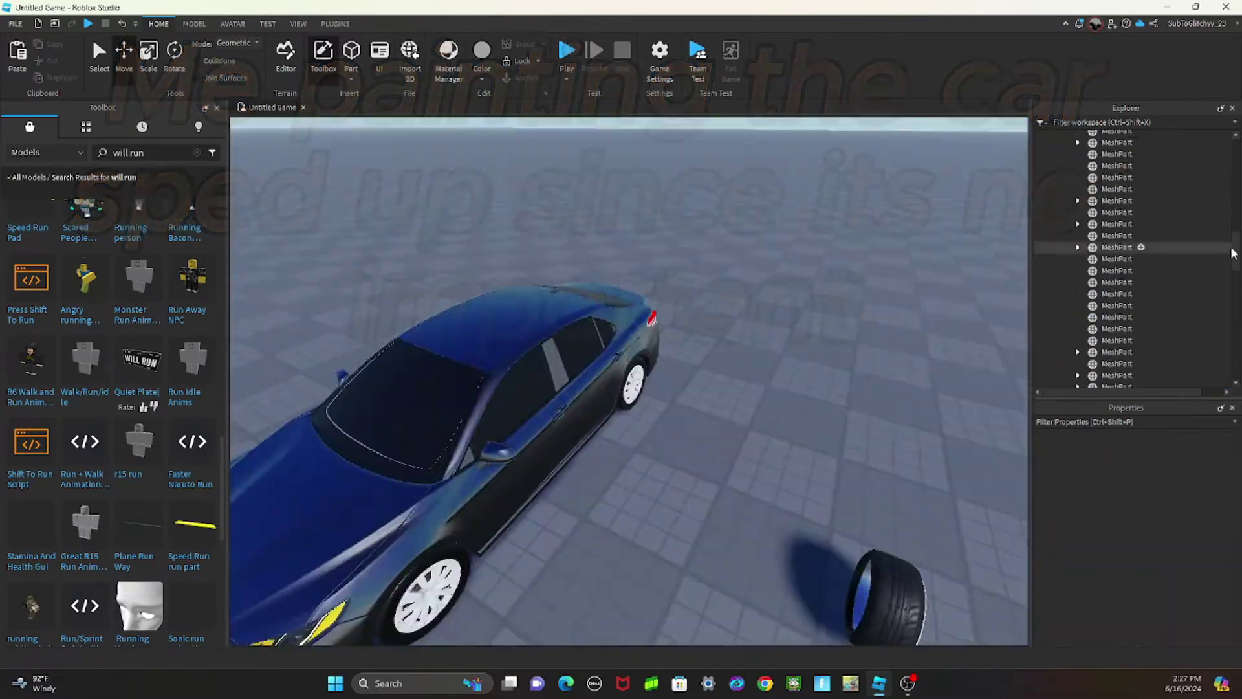
{"action": "left_click", "coordinate": [1066, 336]}
{"action": "key", "text": "f"}
{"action": "right_click_drag", "start_coordinate": [599, 346], "coordinate": [680, 410]}
{"action": "left_click", "coordinate": [691, 350]}
{"action": "key", "text": "f"}
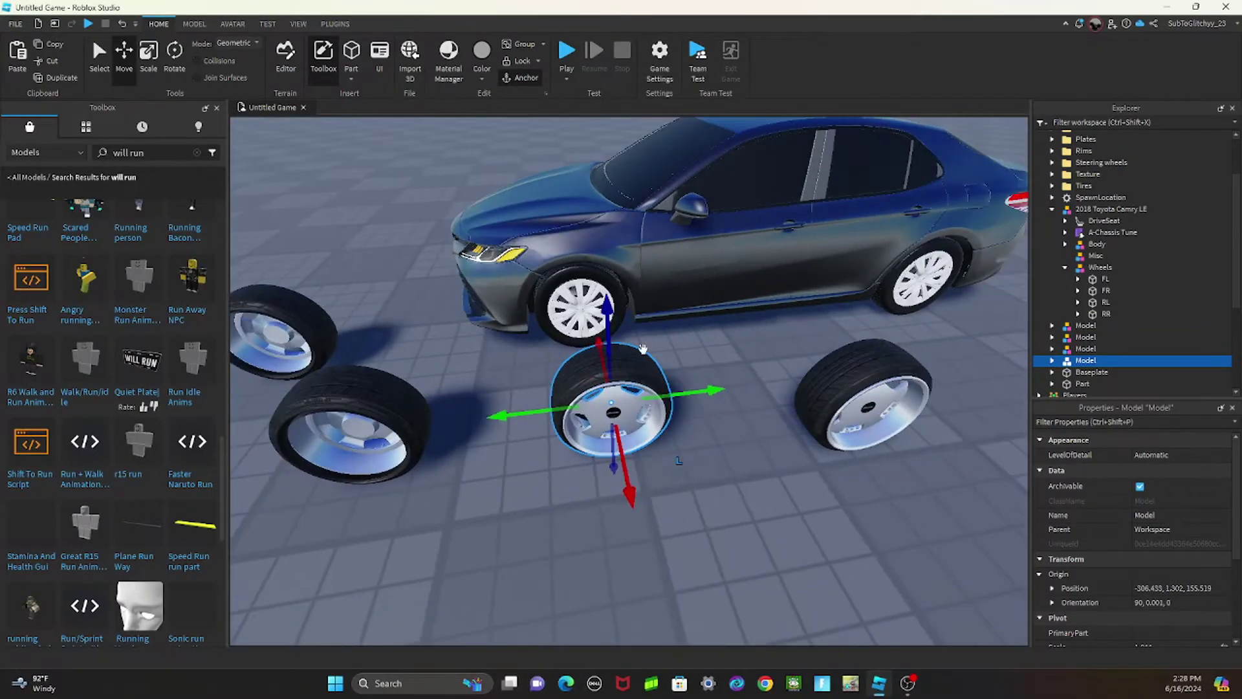
{"action": "right_click_drag", "start_coordinate": [681, 401], "coordinate": [681, 401]}
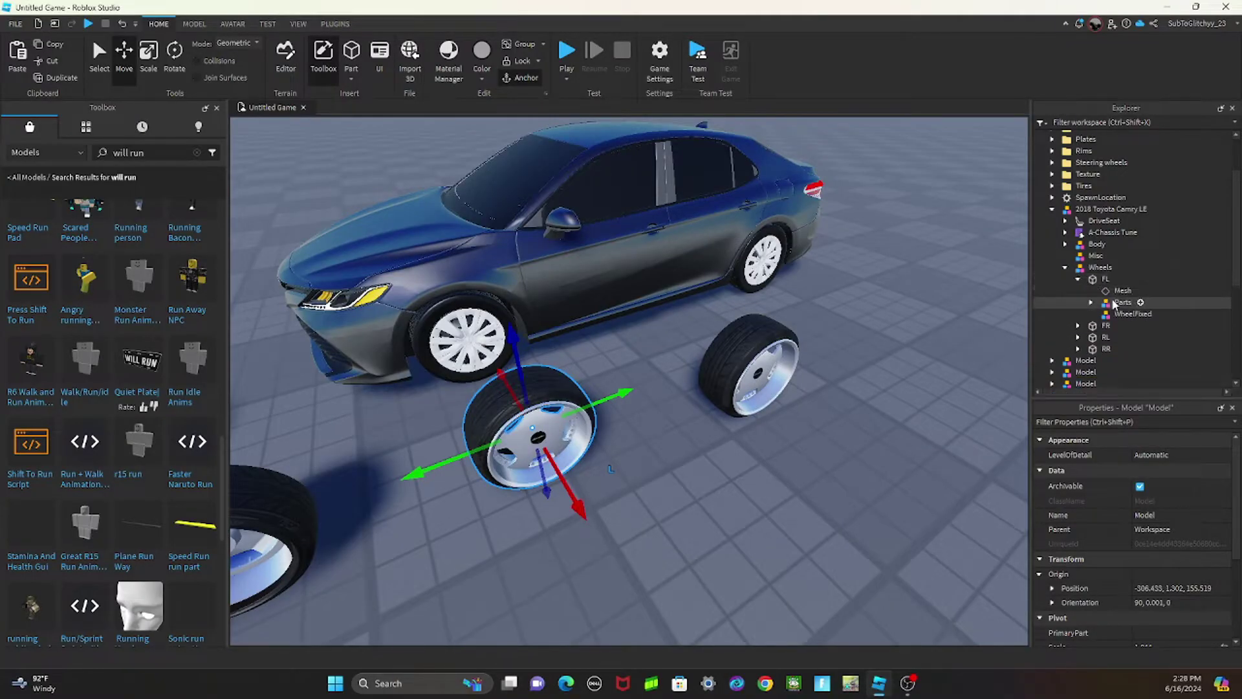
Step: Move the dish wheel to FL Parts' origin position and parent it under FL > Parts
{"action": "left_click", "coordinate": [1090, 301]}
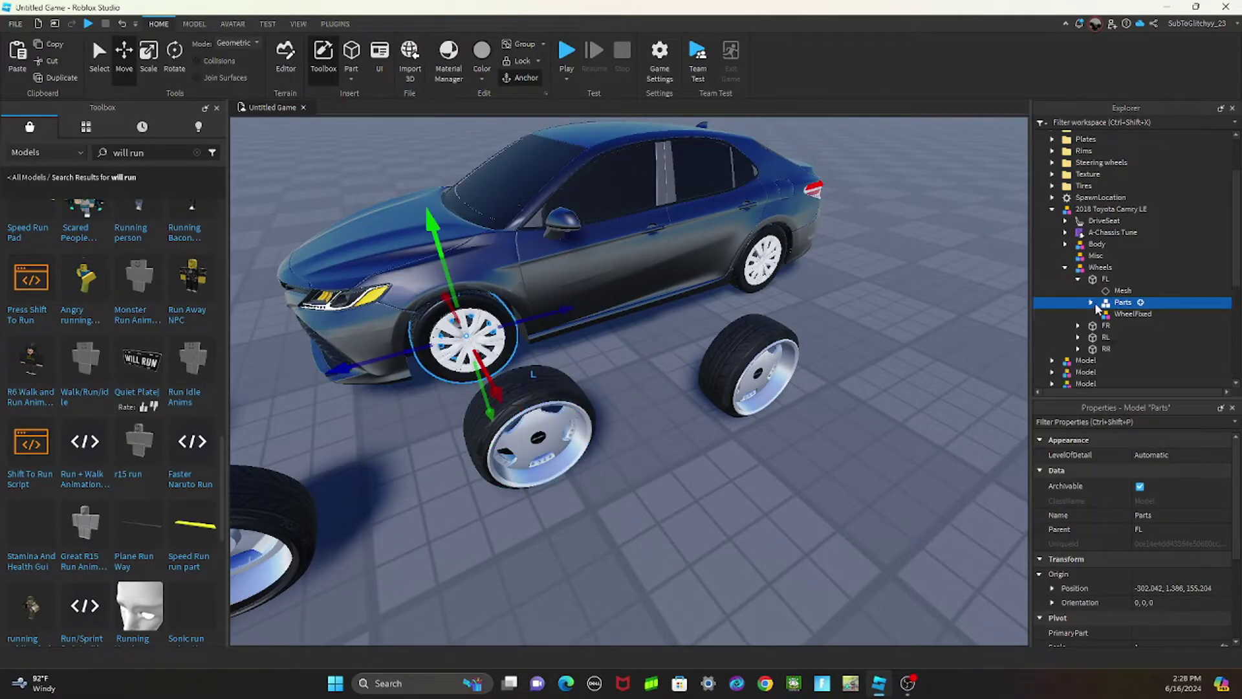
{"action": "scroll", "coordinate": [1183, 534], "scroll_direction": "down", "scroll_amount": 1}
{"action": "left_click", "coordinate": [1183, 544]}
{"action": "scroll", "coordinate": [1116, 292], "scroll_direction": "down", "scroll_amount": 2}
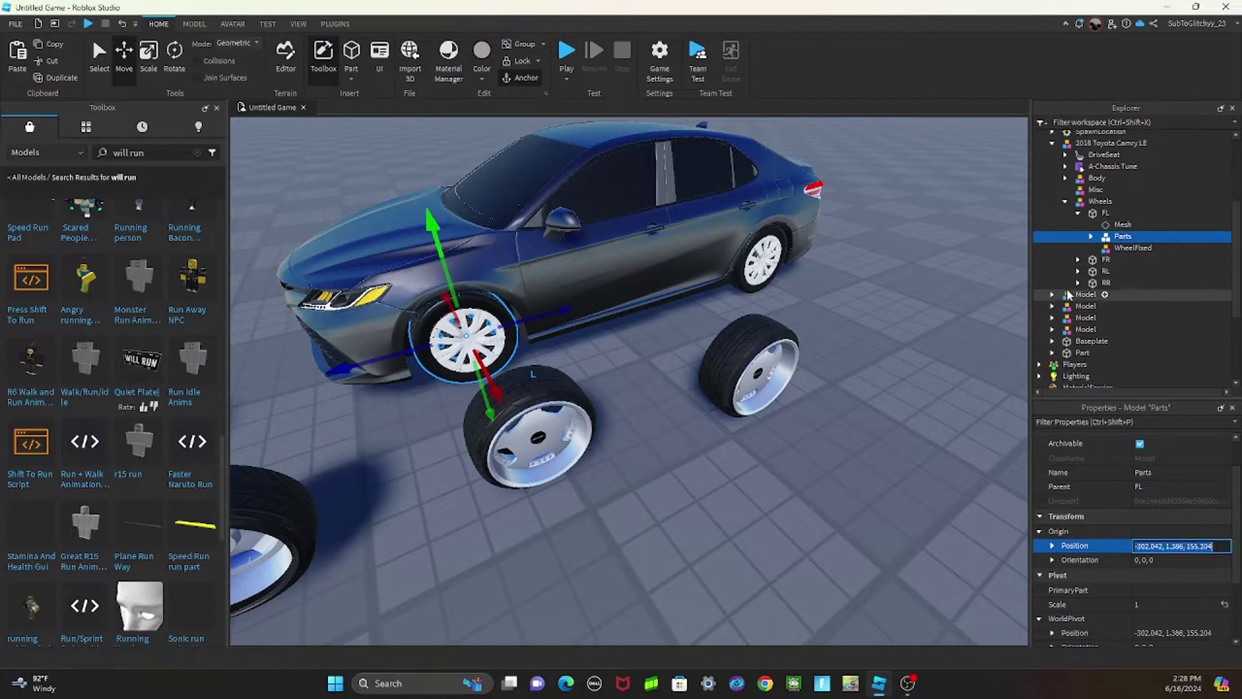
{"action": "scroll", "coordinate": [1066, 288], "scroll_direction": "down", "scroll_amount": 3}
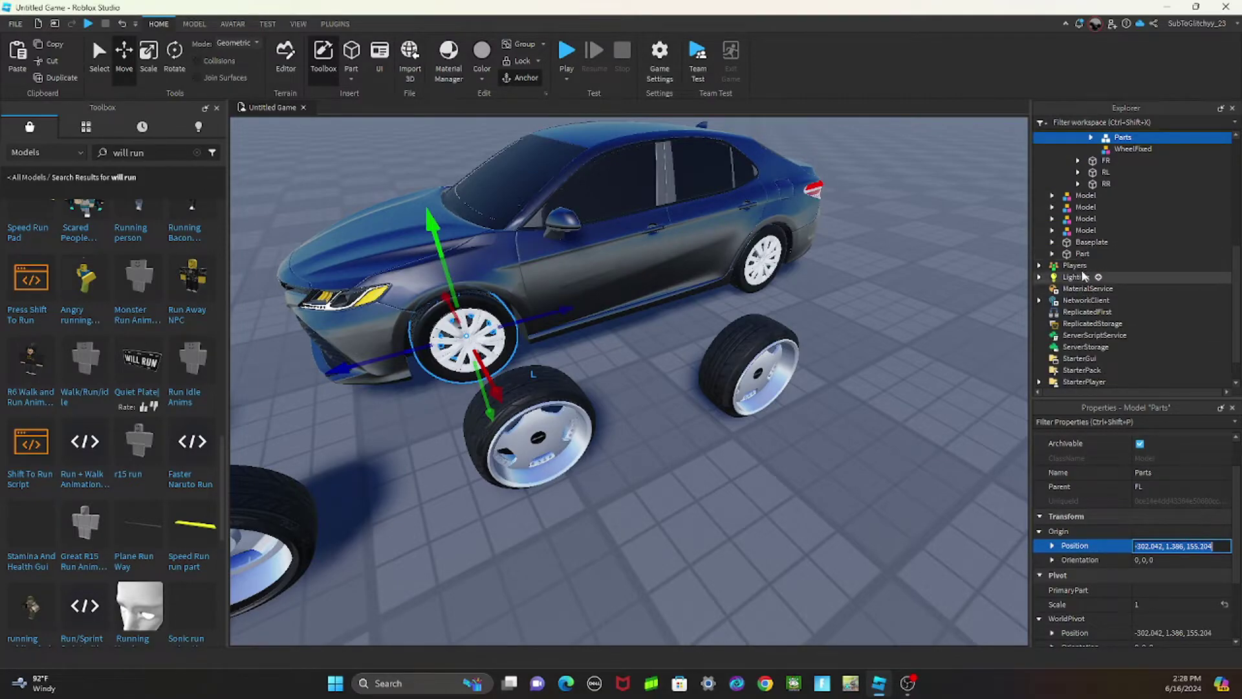
{"action": "scroll", "coordinate": [1079, 254], "scroll_direction": "up", "scroll_amount": 1}
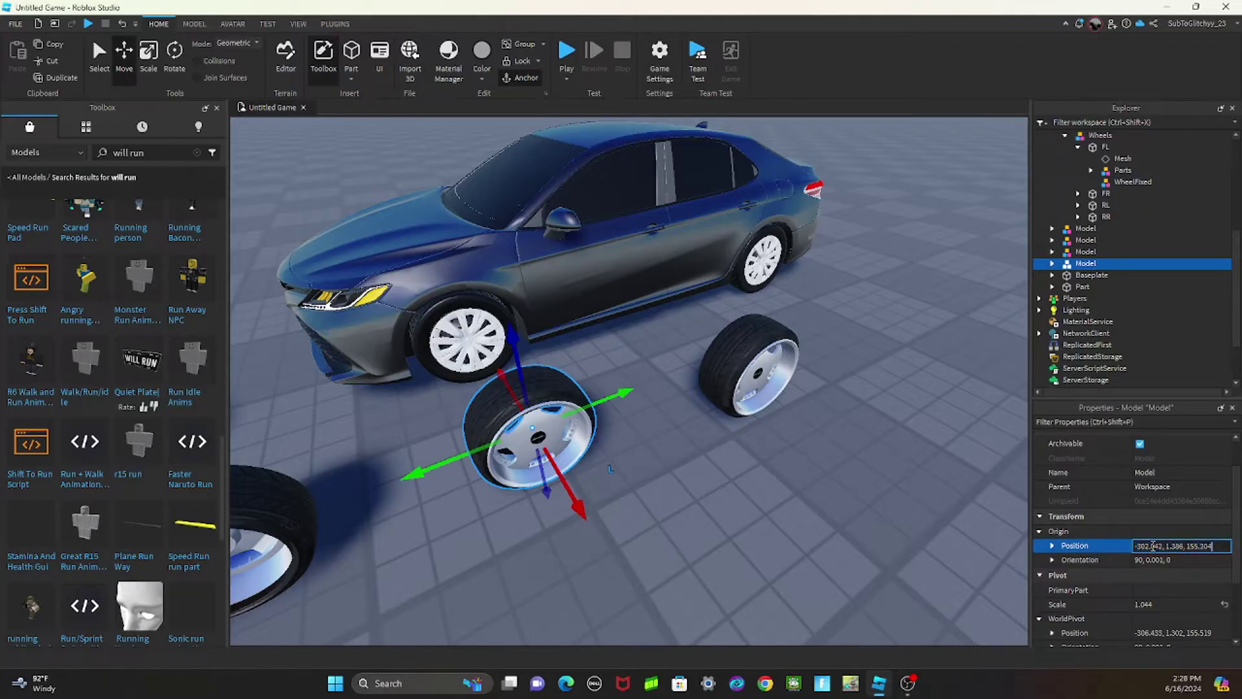
{"action": "key", "text": "Return"}
{"action": "scroll", "coordinate": [537, 398], "scroll_direction": "up", "scroll_amount": 2}
{"action": "scroll", "coordinate": [538, 399], "scroll_direction": "up", "scroll_amount": 2}
{"action": "scroll", "coordinate": [537, 397], "scroll_direction": "up", "scroll_amount": 2}
{"action": "scroll", "coordinate": [538, 398], "scroll_direction": "up", "scroll_amount": 2}
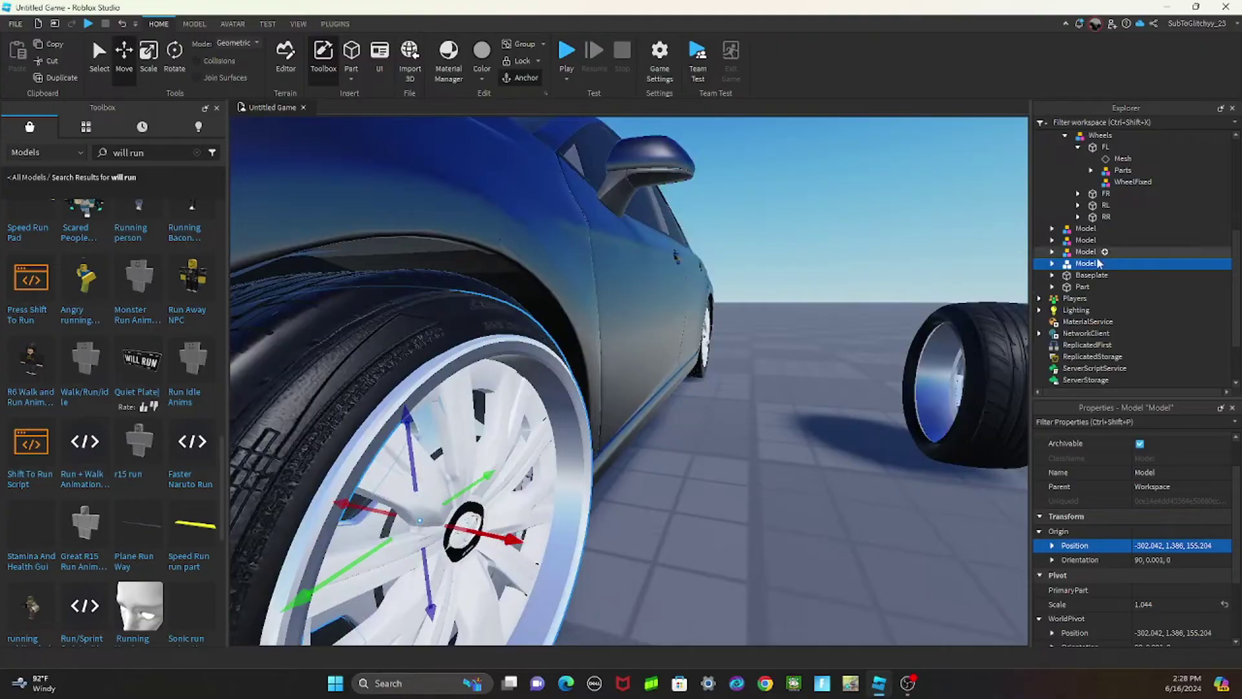
{"action": "left_click_drag", "start_coordinate": [1091, 270], "coordinate": [1117, 173]}
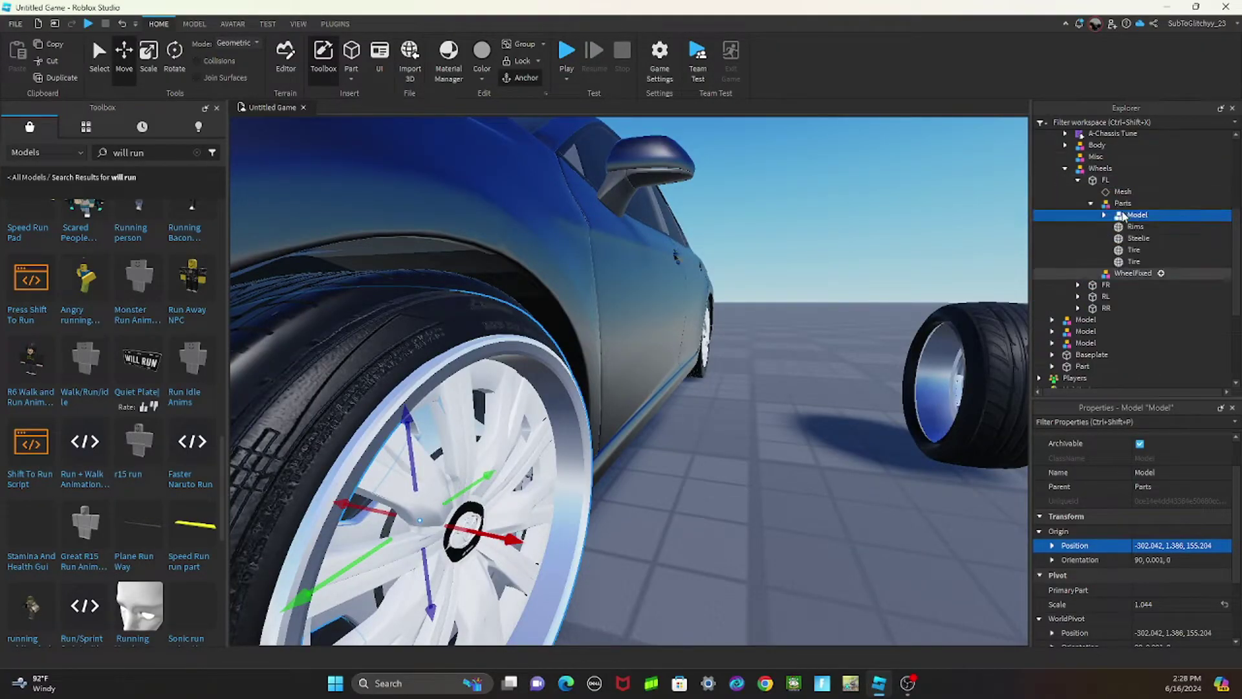
Step: Delete the front-left wheel's stock Rims, Needle and Tire
{"action": "left_click", "coordinate": [1128, 228]}
{"action": "key", "text": "Delete"}
{"action": "left_click", "coordinate": [1128, 227]}
{"action": "key", "text": "Delete"}
{"action": "key", "text": "Delete"}
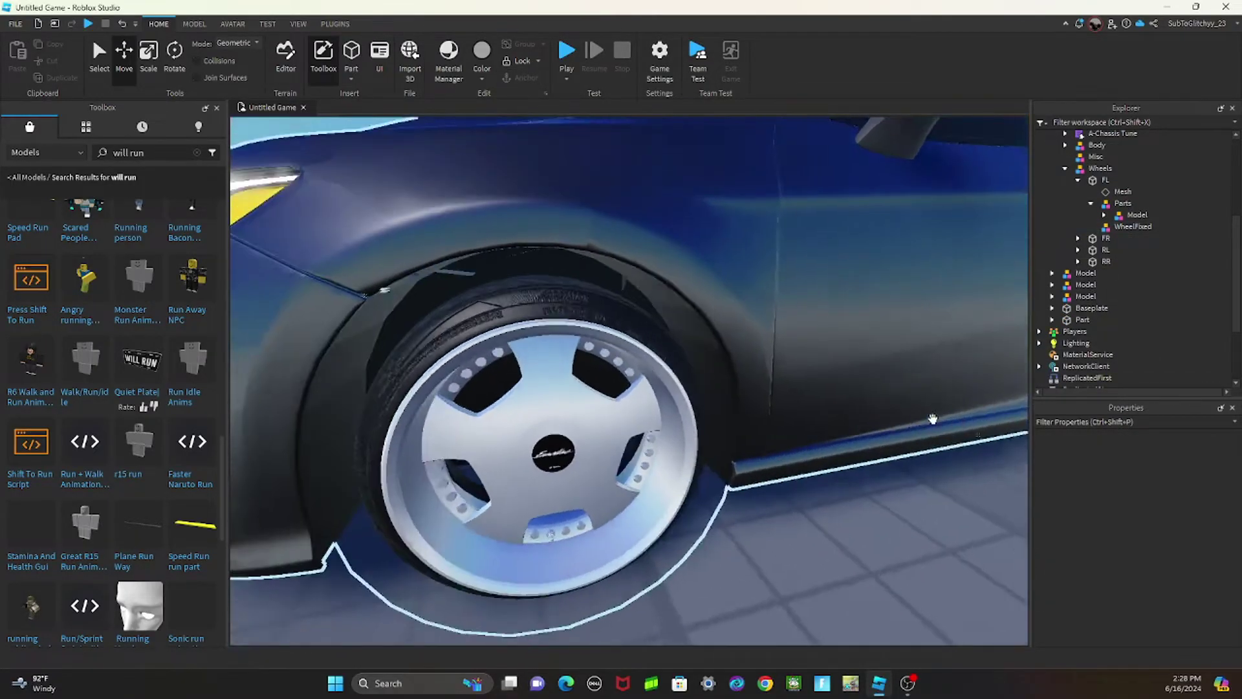
{"action": "right_click_drag", "start_coordinate": [933, 419], "coordinate": [879, 413]}
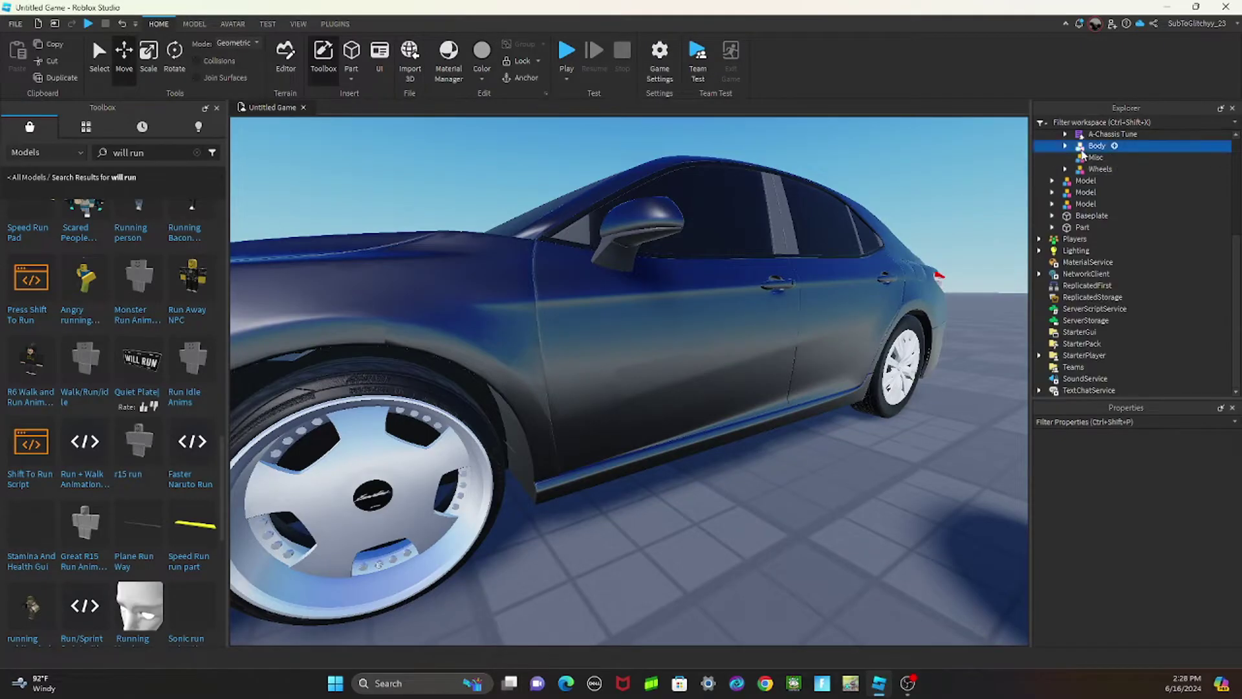
Step: Drop the Body about -0.334 studs on the Y axis, then deselect it
{"action": "right_click_drag", "start_coordinate": [848, 243], "coordinate": [835, 249]}
{"action": "left_click_drag", "start_coordinate": [657, 234], "coordinate": [676, 280]}
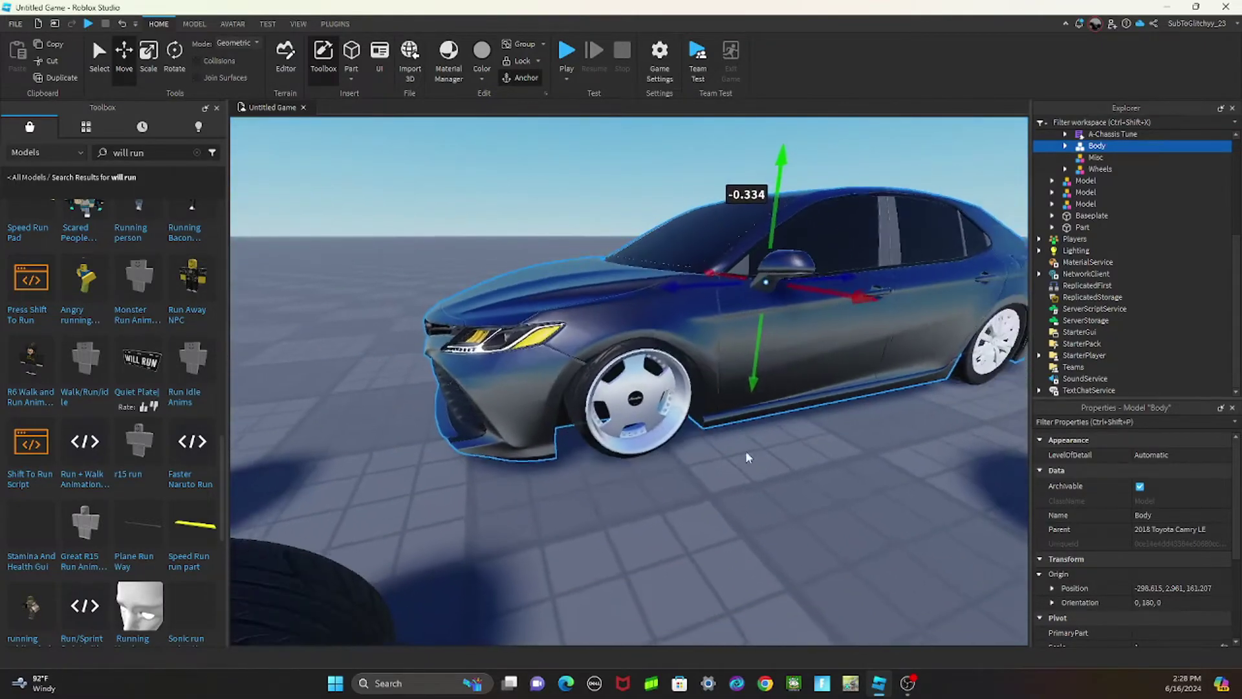
{"action": "left_click_drag", "start_coordinate": [676, 280], "coordinate": [761, 502]}
{"action": "left_click", "coordinate": [761, 501]}
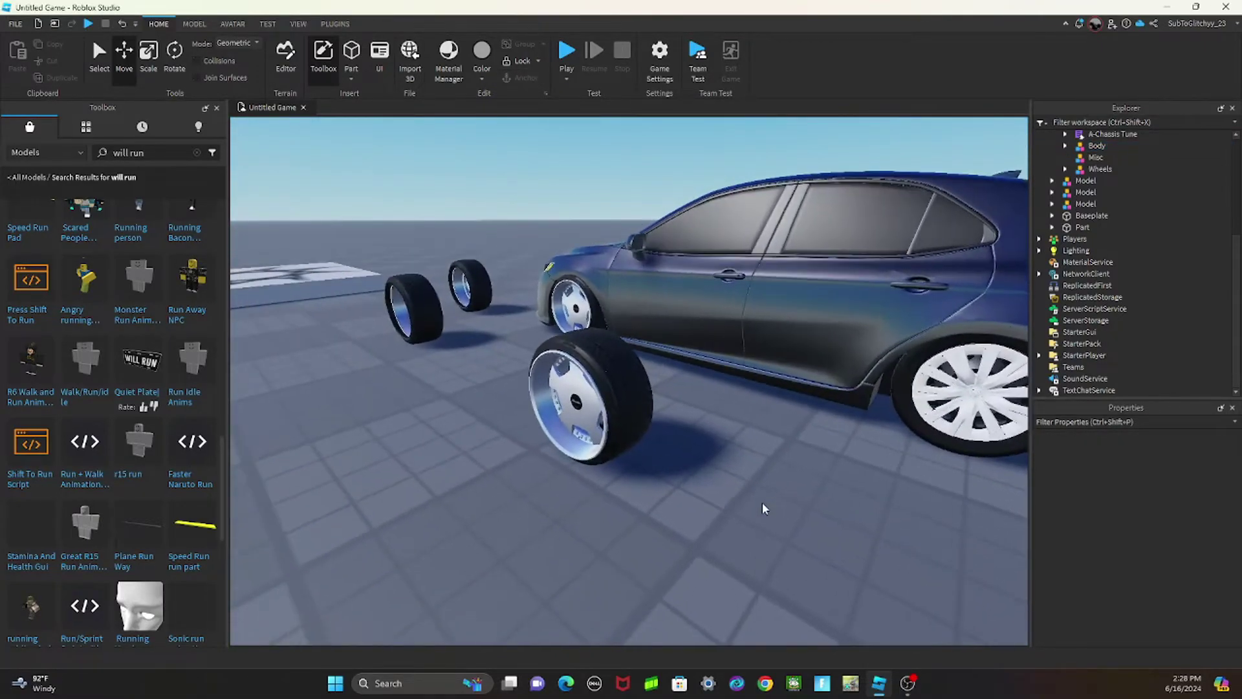
{"action": "right_click_drag", "start_coordinate": [762, 508], "coordinate": [762, 508]}
{"action": "scroll", "coordinate": [1093, 221], "scroll_direction": "up", "scroll_amount": 1}
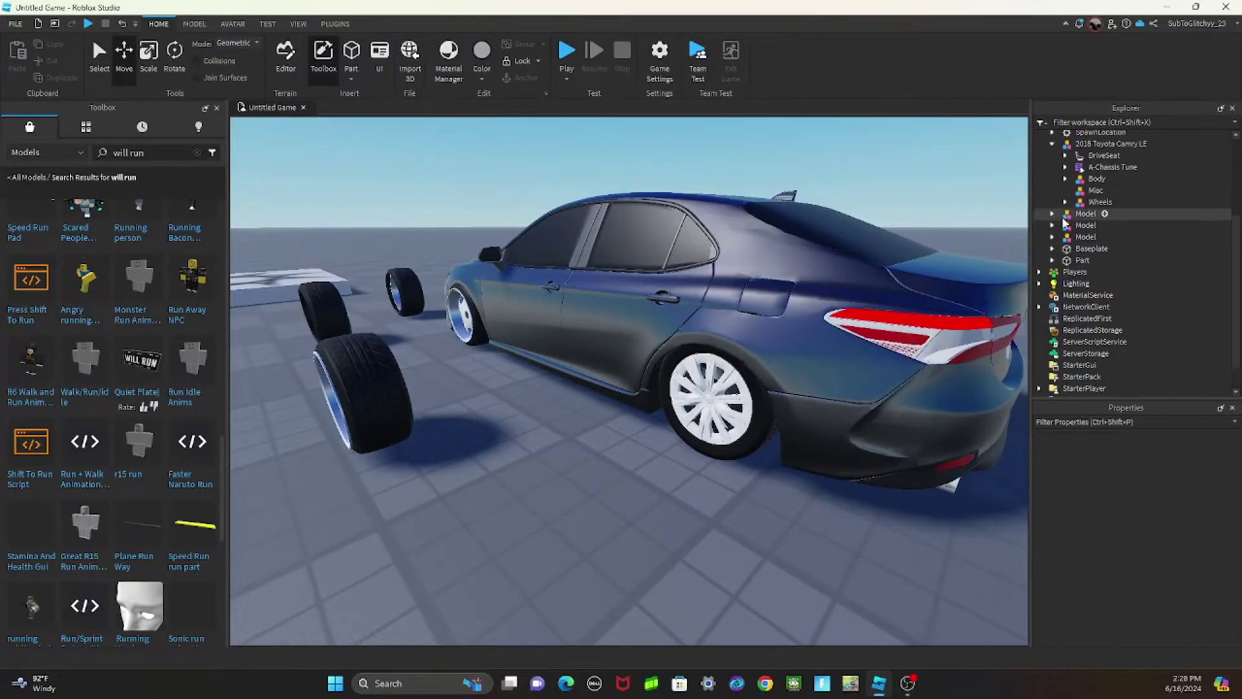
Step: Open the front-right wheel's Parts group and pick another loose dish wheel
{"action": "left_click", "coordinate": [1065, 201]}
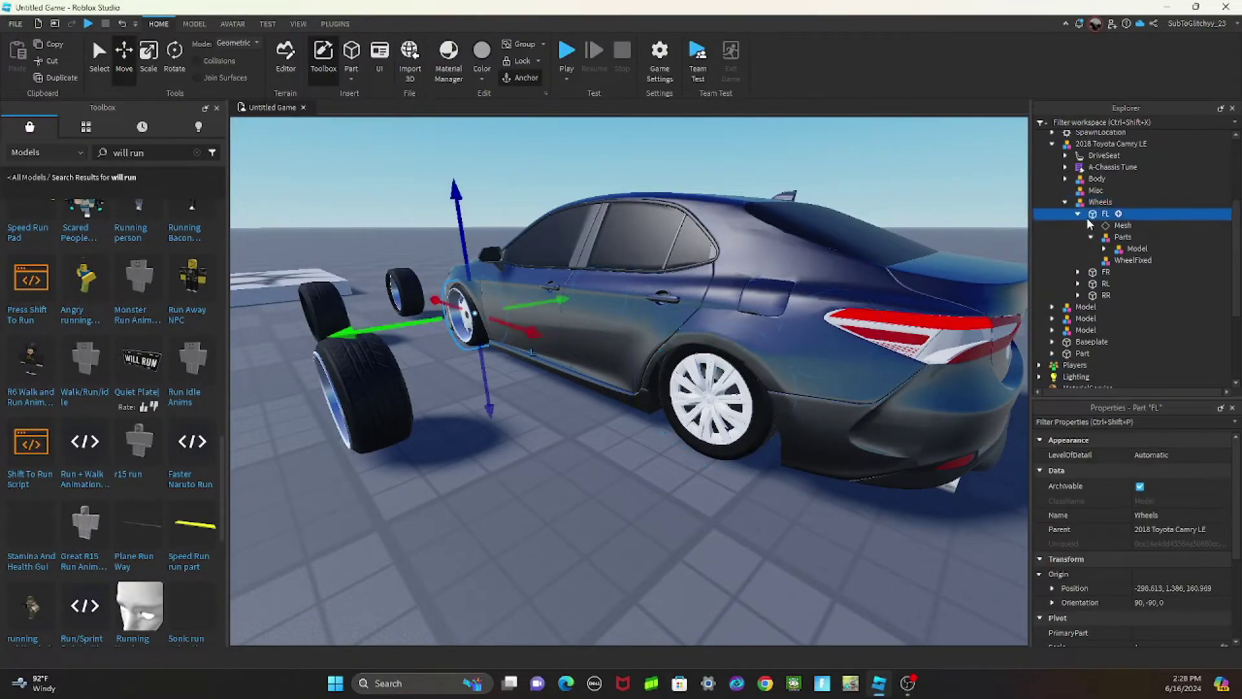
{"action": "left_click", "coordinate": [1083, 217]}
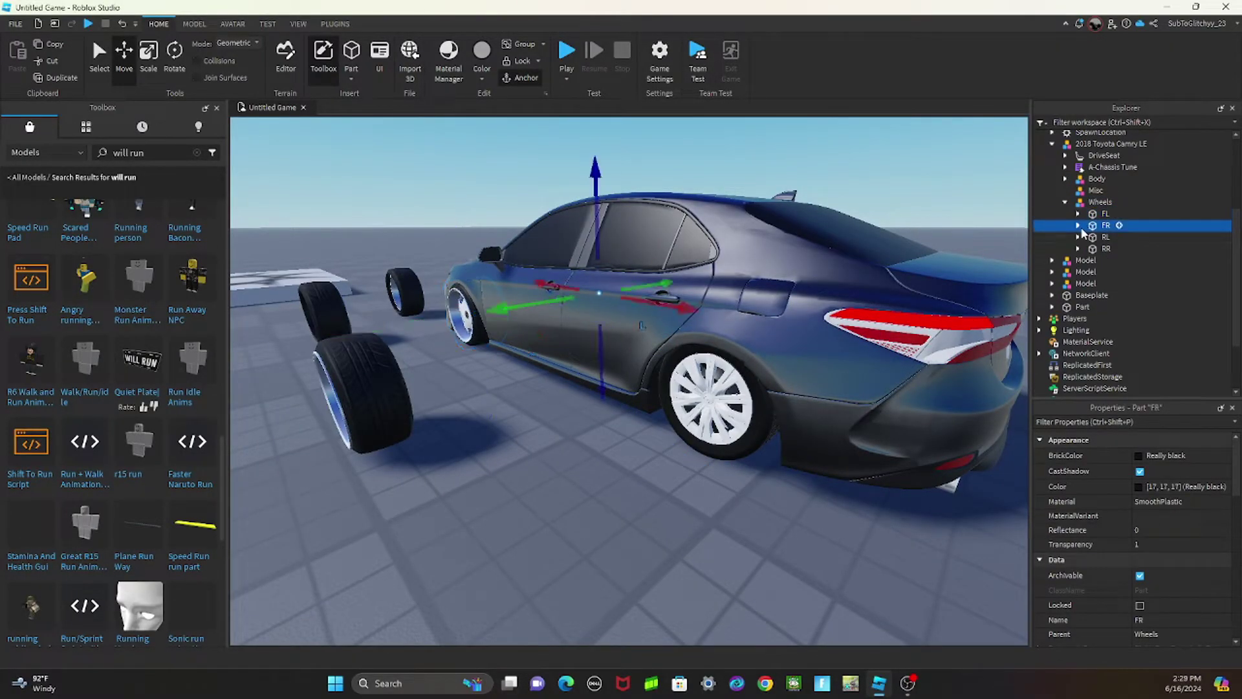
{"action": "left_click", "coordinate": [1078, 225]}
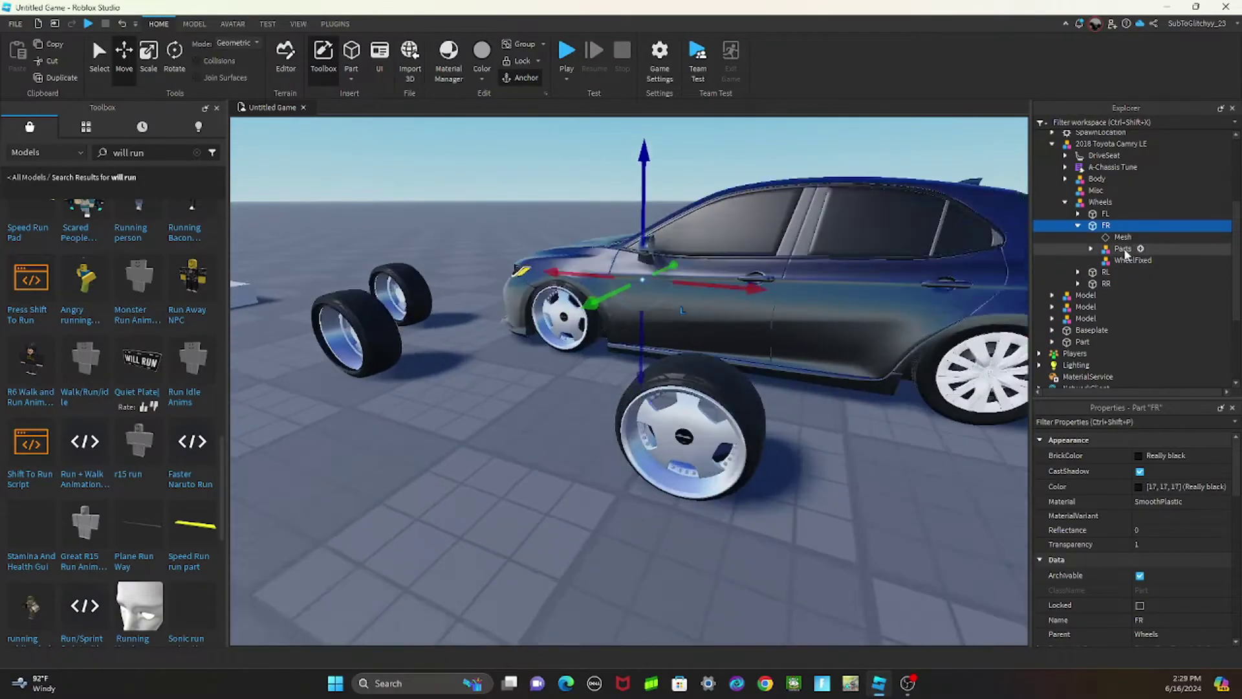
{"action": "left_click", "coordinate": [1123, 248]}
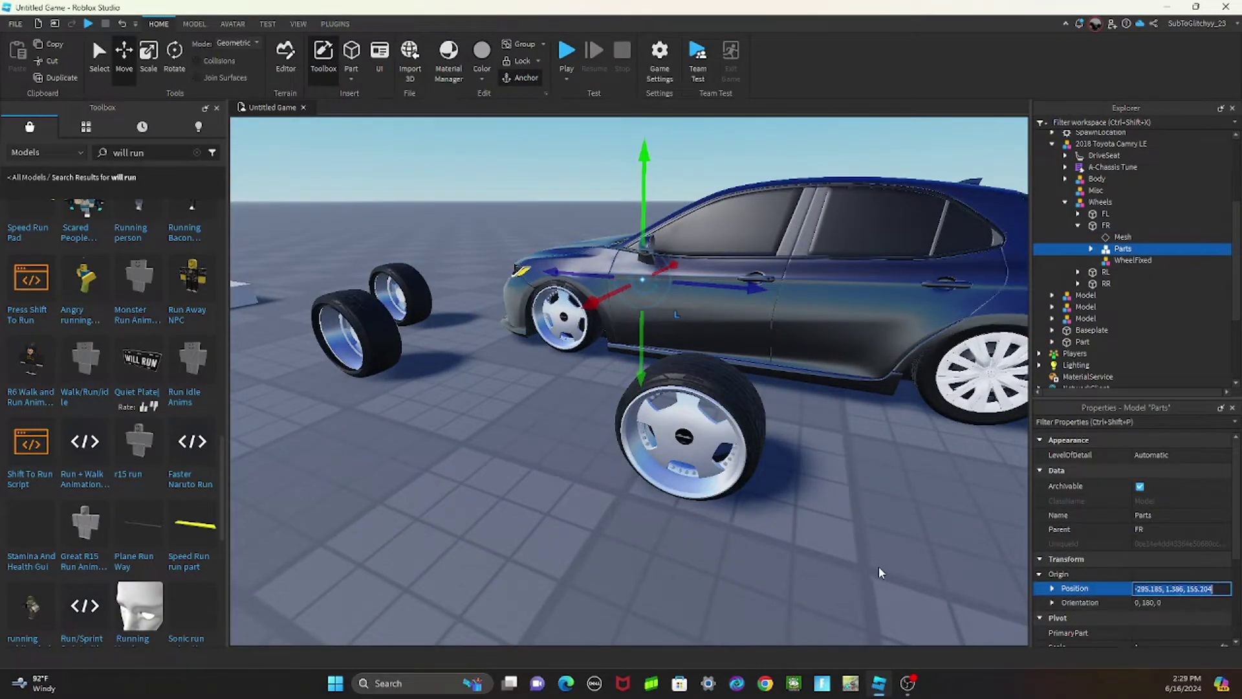
{"action": "left_click", "coordinate": [762, 462]}
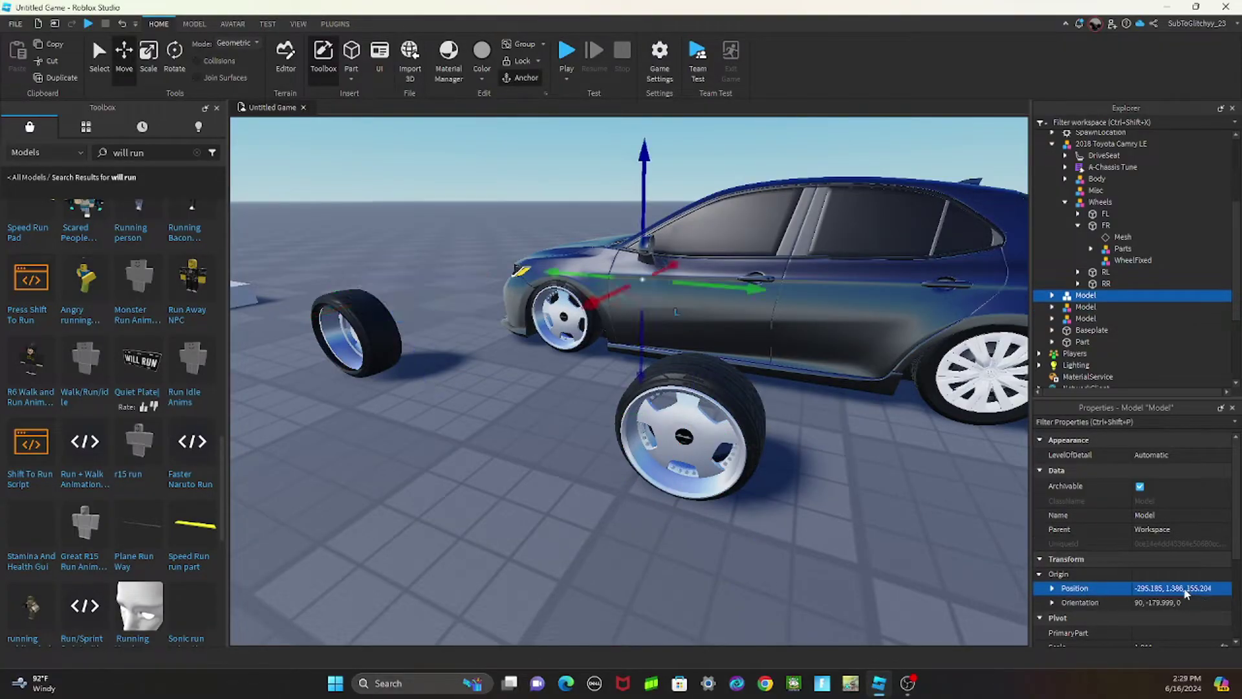
{"action": "right_click_drag", "start_coordinate": [708, 439], "coordinate": [775, 395]}
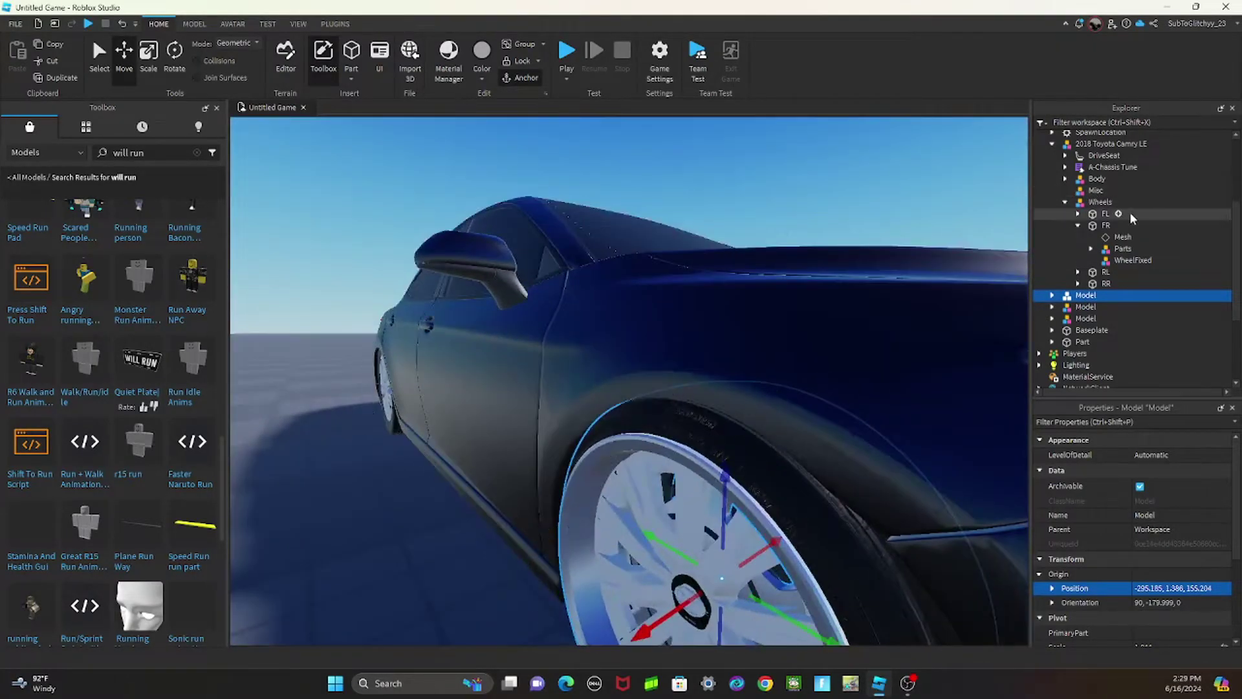
Step: Delete the front-right stock rim, fit the dish wheel into its Parts, and deselect
{"action": "left_click", "coordinate": [1090, 248]}
{"action": "left_click", "coordinate": [1130, 260]}
{"action": "key", "text": "Delete"}
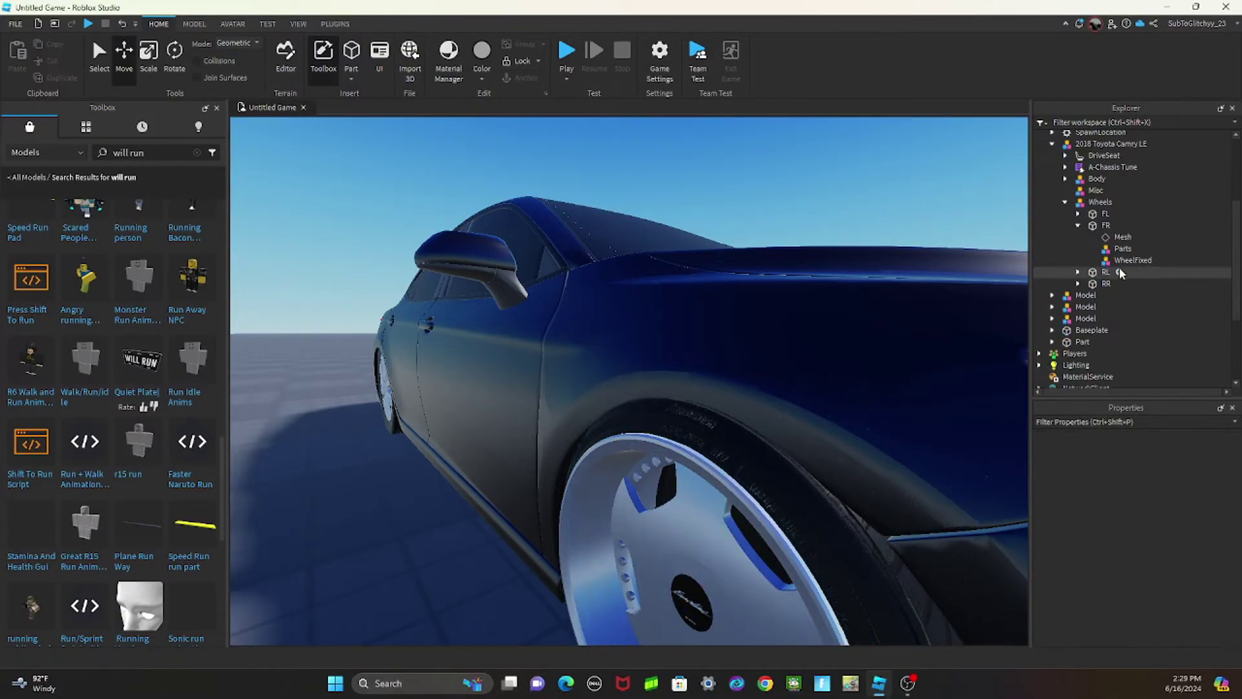
{"action": "left_click", "coordinate": [1086, 296]}
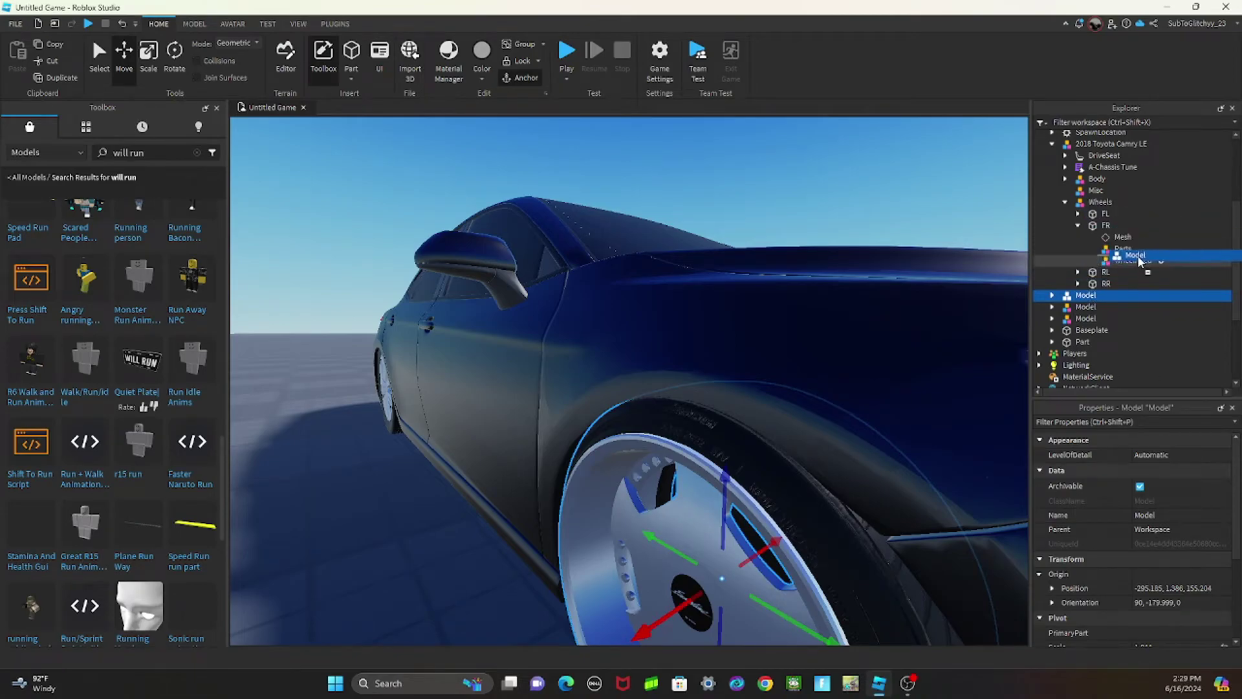
{"action": "left_click", "coordinate": [1091, 248]}
{"action": "left_click", "coordinate": [1081, 261], "text": "shift"}
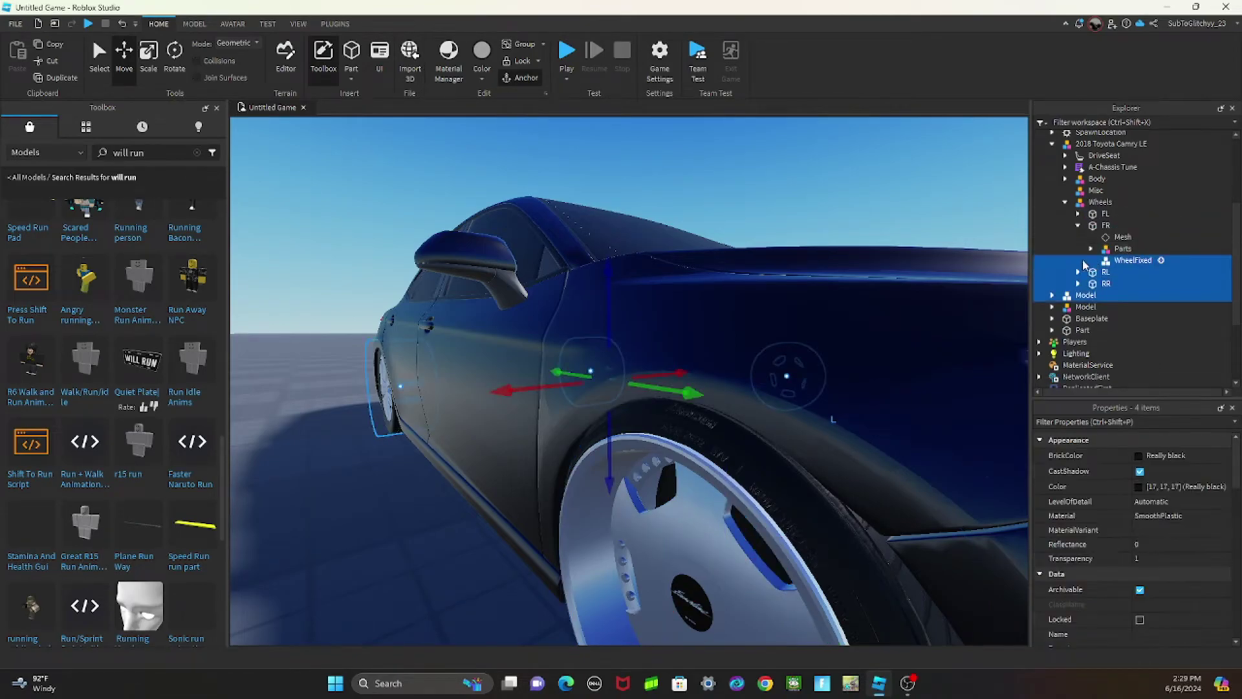
{"action": "left_click", "coordinate": [1122, 248]}
{"action": "scroll", "coordinate": [930, 352], "scroll_direction": "up", "scroll_amount": 2}
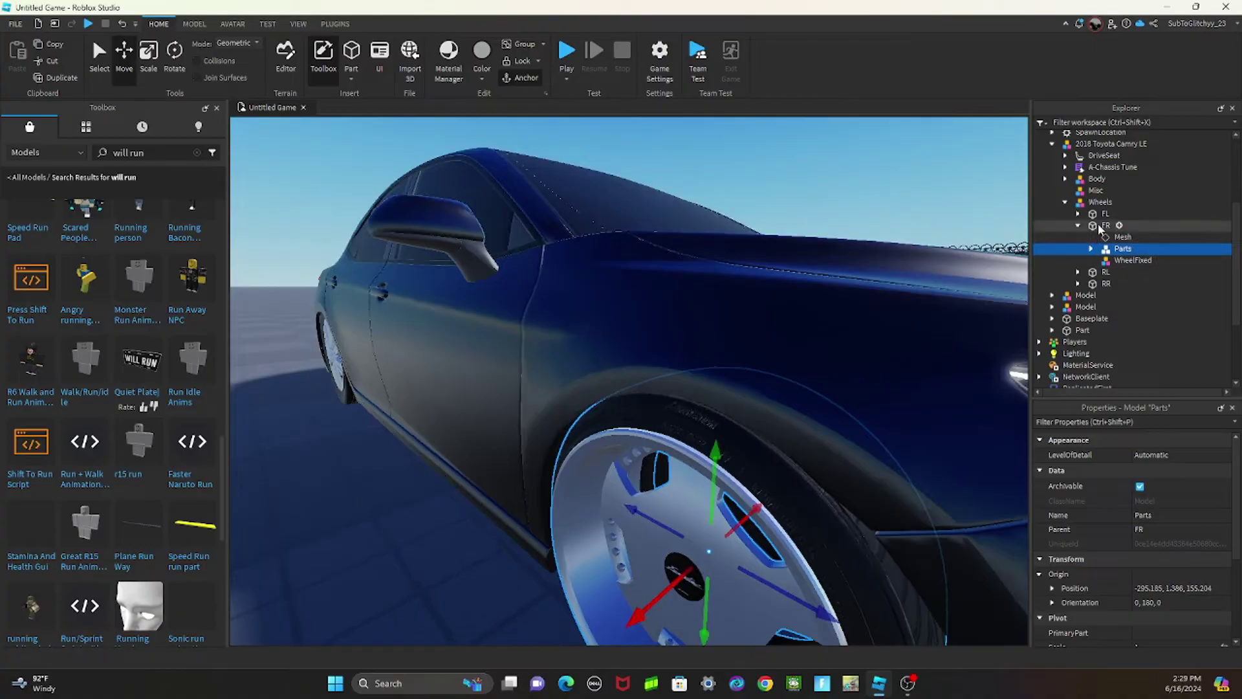
{"action": "scroll", "coordinate": [655, 404], "scroll_direction": "down", "scroll_amount": 5}
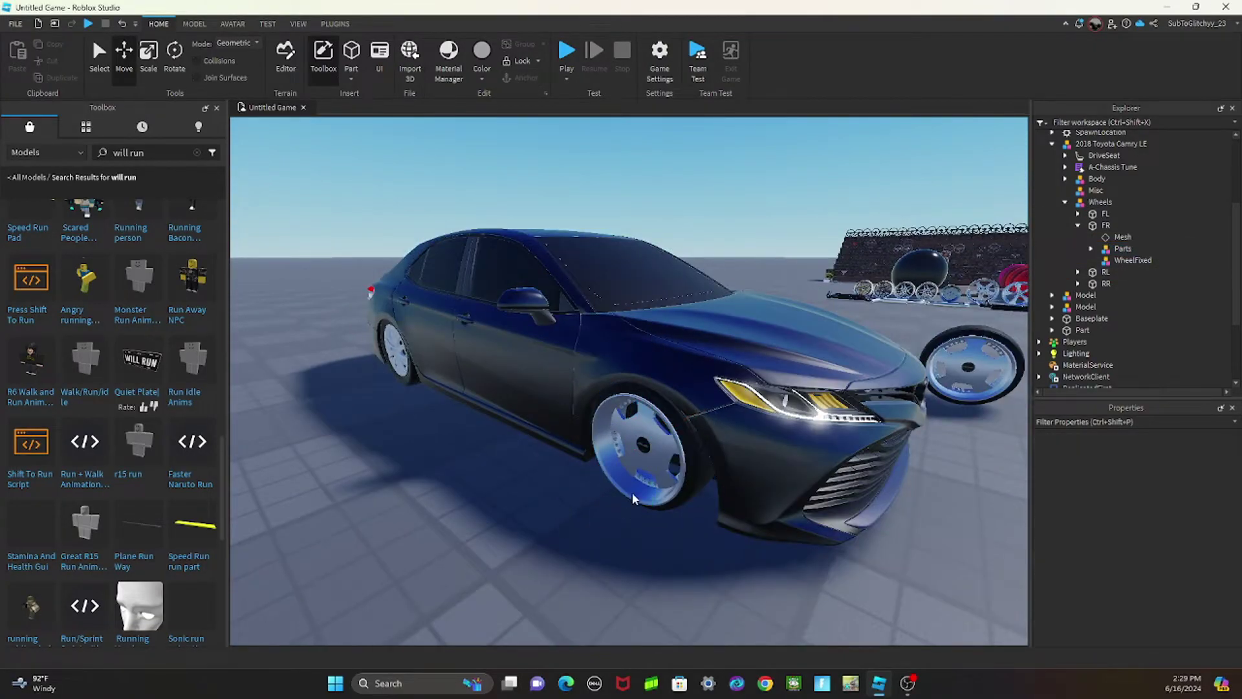
{"action": "scroll", "coordinate": [632, 492], "scroll_direction": "up", "scroll_amount": 3}
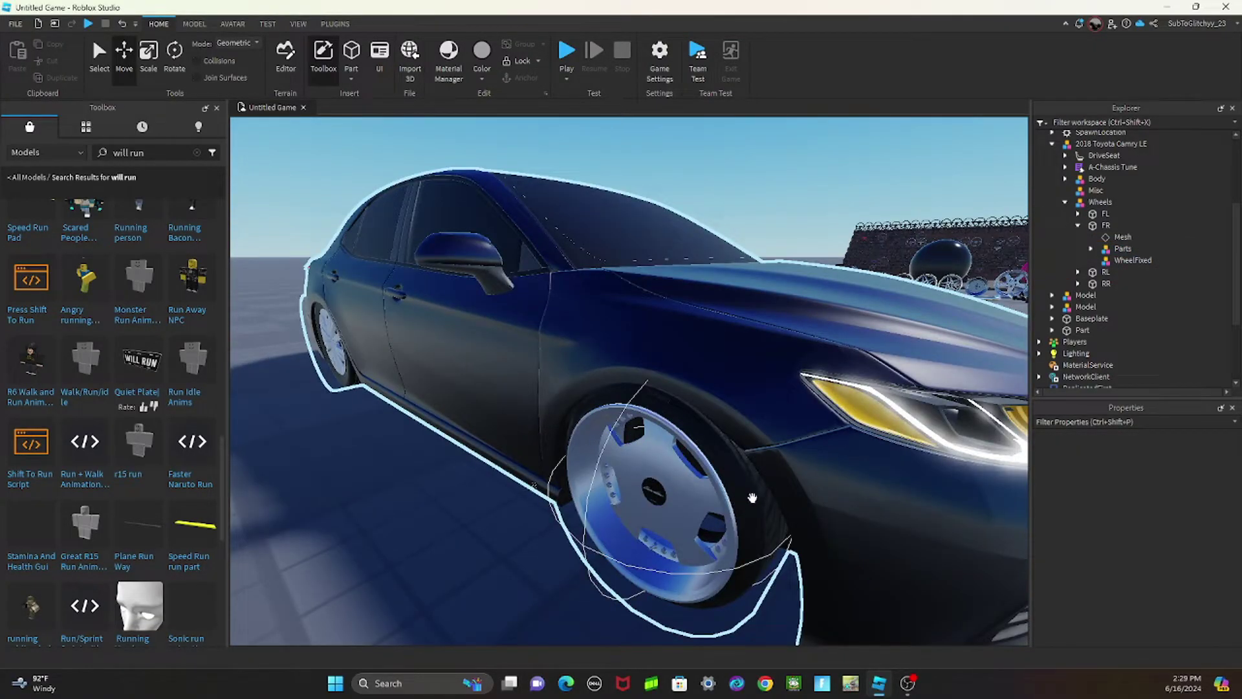
{"action": "scroll", "coordinate": [752, 498], "scroll_direction": "up", "scroll_amount": 2}
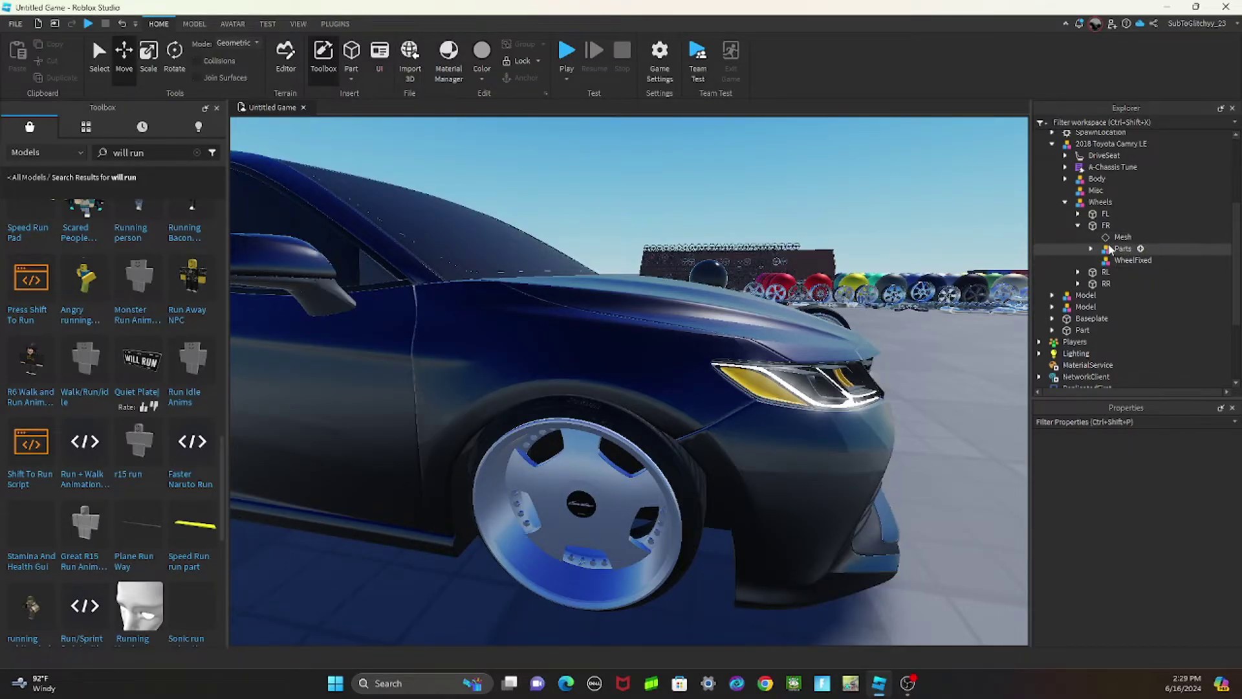
{"action": "scroll", "coordinate": [777, 378], "scroll_direction": "down", "scroll_amount": 2}
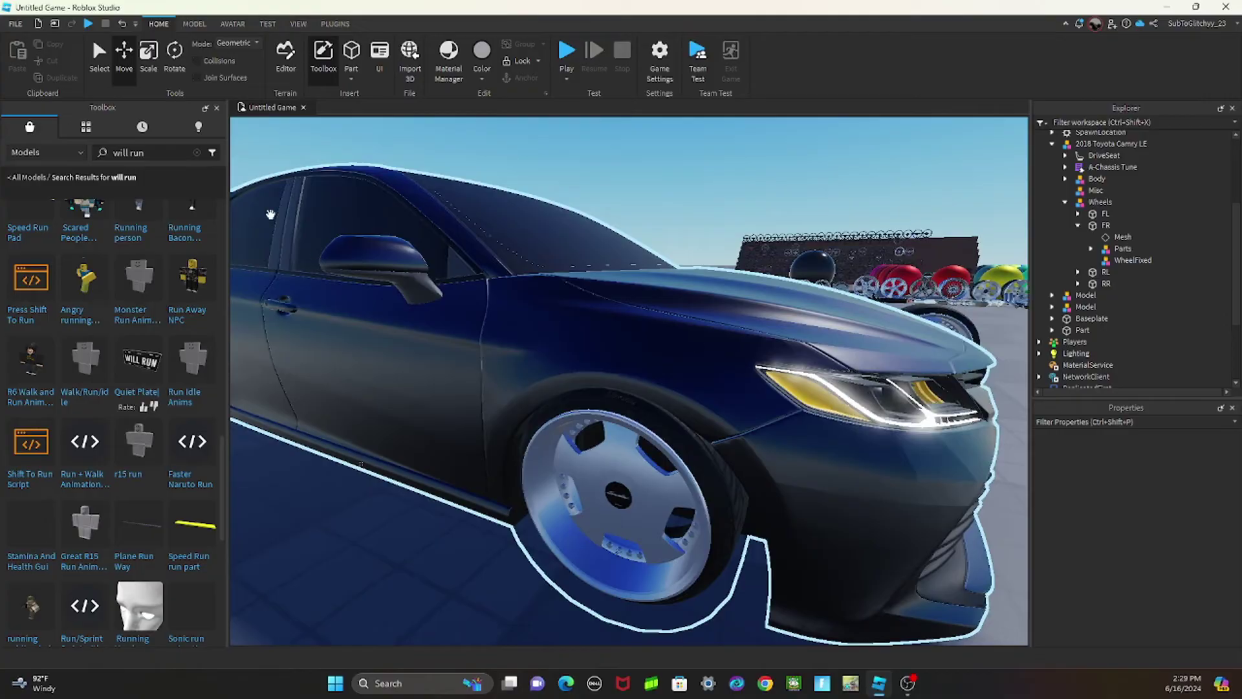
{"action": "left_click", "coordinate": [197, 150]}
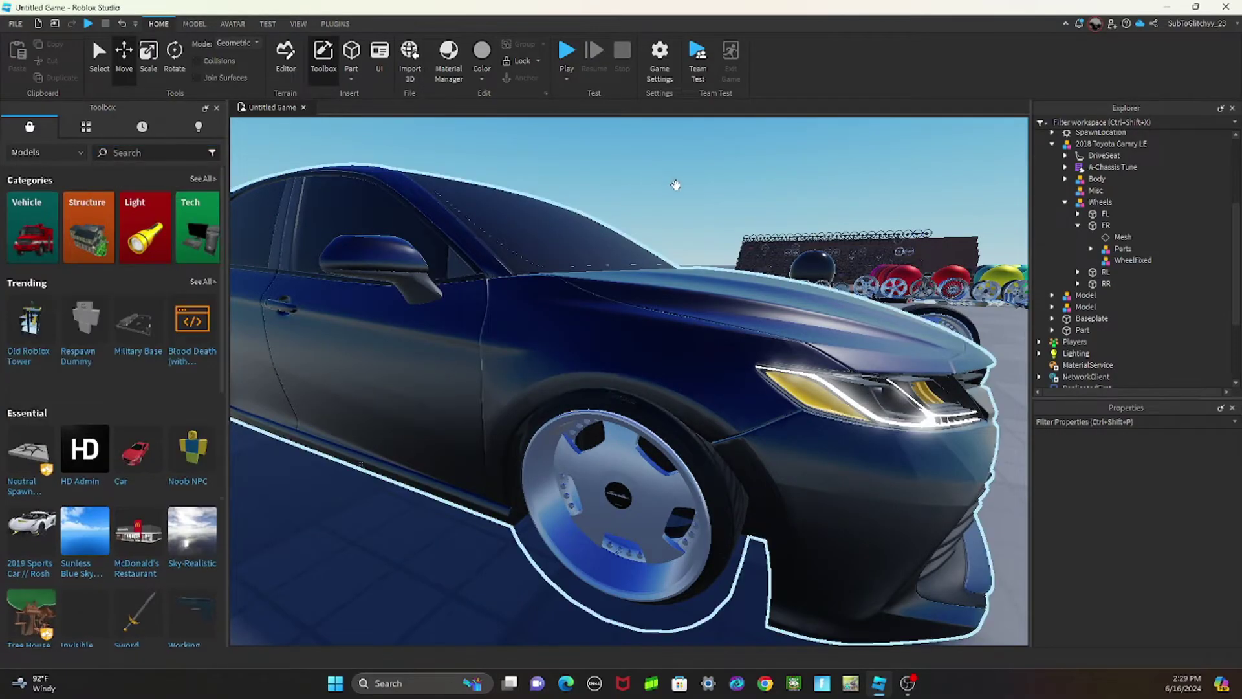
{"action": "left_click", "coordinate": [934, 187]}
{"action": "right_click_drag", "start_coordinate": [1007, 266], "coordinate": [1007, 266]}
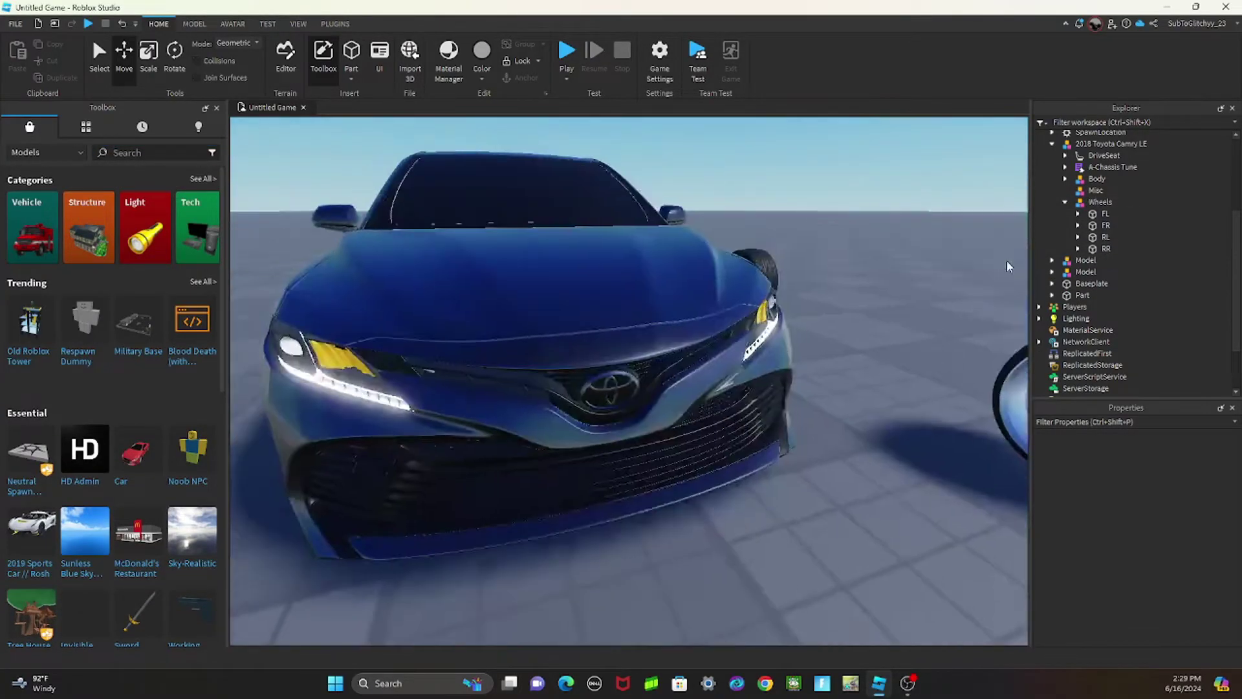
Step: Move the loose deep-dish wheel to the RL Parts group's origin position
{"action": "right_click_drag", "start_coordinate": [887, 300], "coordinate": [887, 304]}
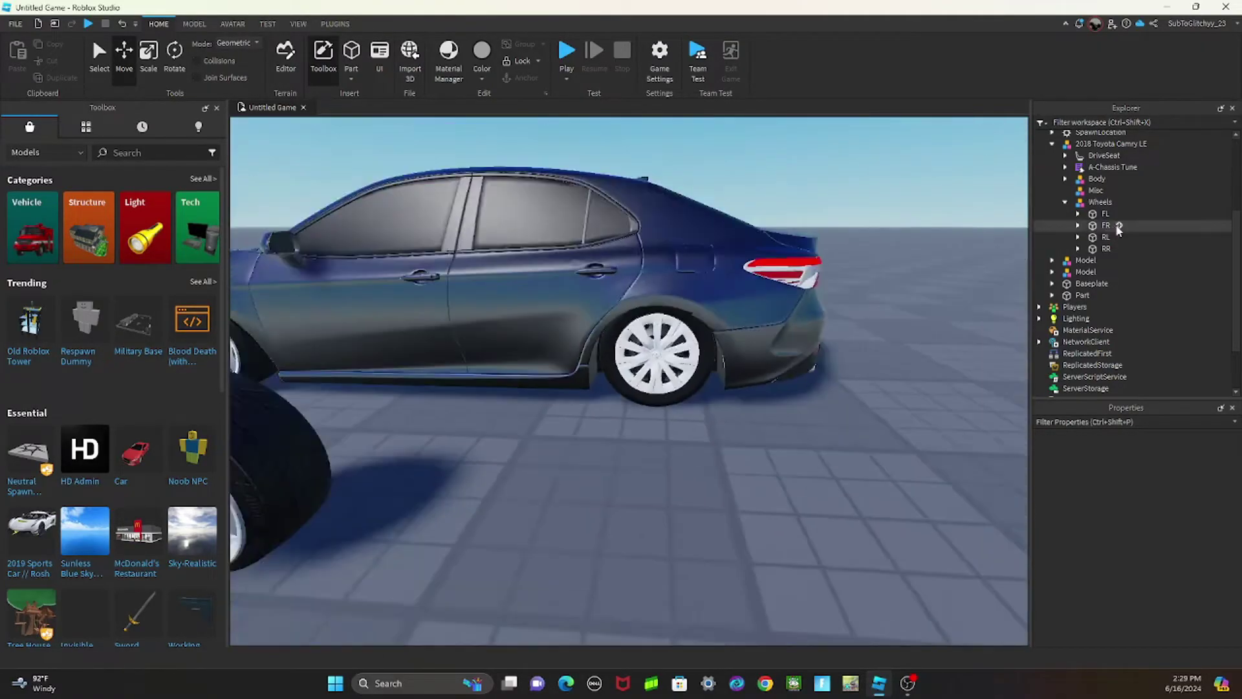
{"action": "left_click", "coordinate": [1106, 238]}
{"action": "key", "text": "f"}
{"action": "scroll", "coordinate": [1140, 469], "scroll_direction": "down", "scroll_amount": 3}
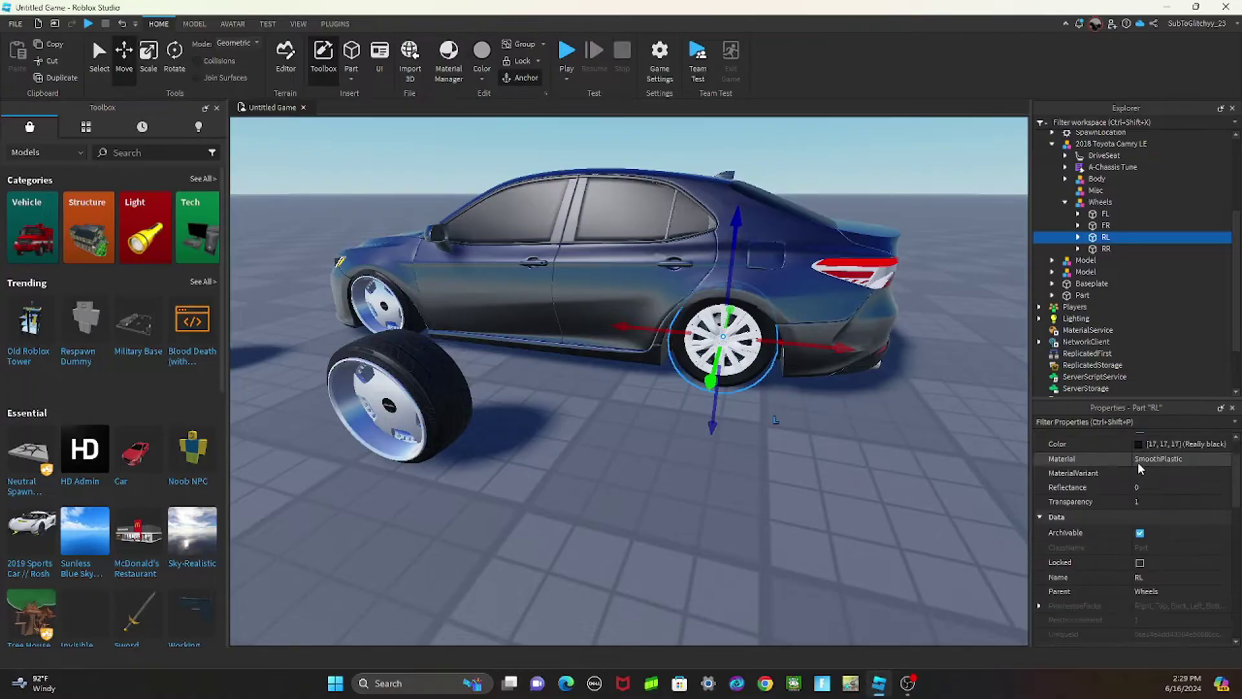
{"action": "scroll", "coordinate": [1140, 469], "scroll_direction": "up", "scroll_amount": 3}
{"action": "left_click", "coordinate": [1078, 236]}
{"action": "left_click", "coordinate": [1093, 261]}
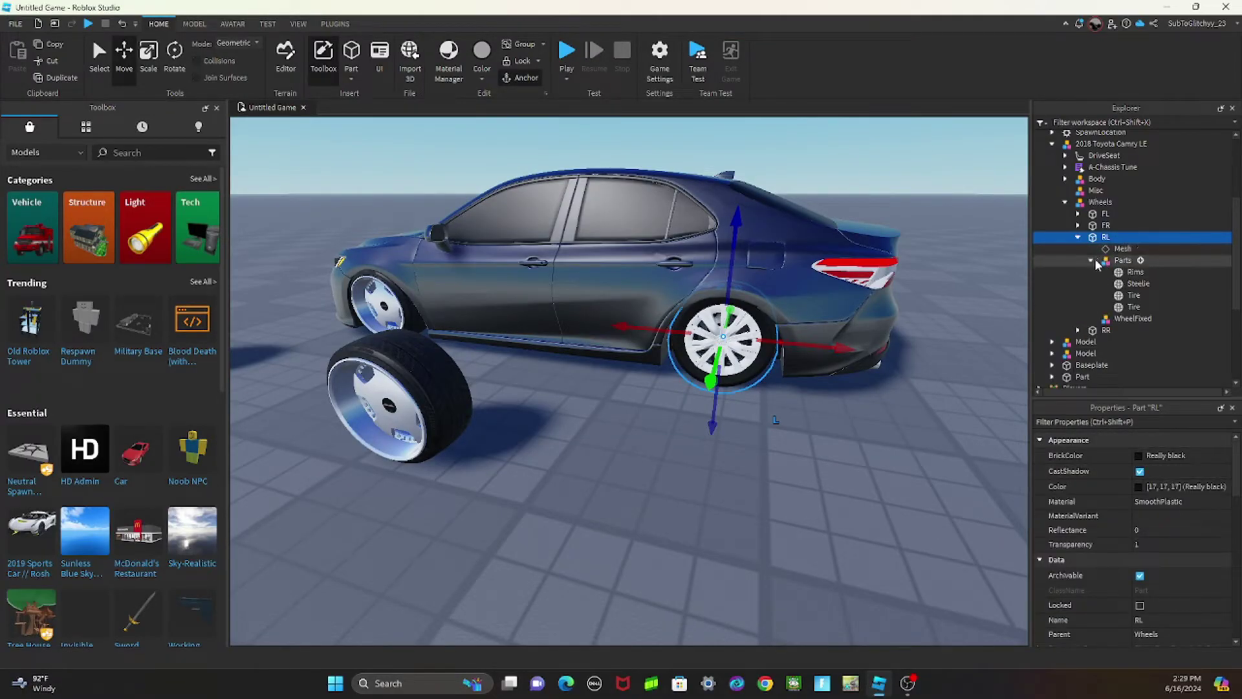
{"action": "left_click", "coordinate": [1121, 260]}
{"action": "scroll", "coordinate": [1174, 505], "scroll_direction": "down", "scroll_amount": 2}
{"action": "left_click", "coordinate": [1192, 533]}
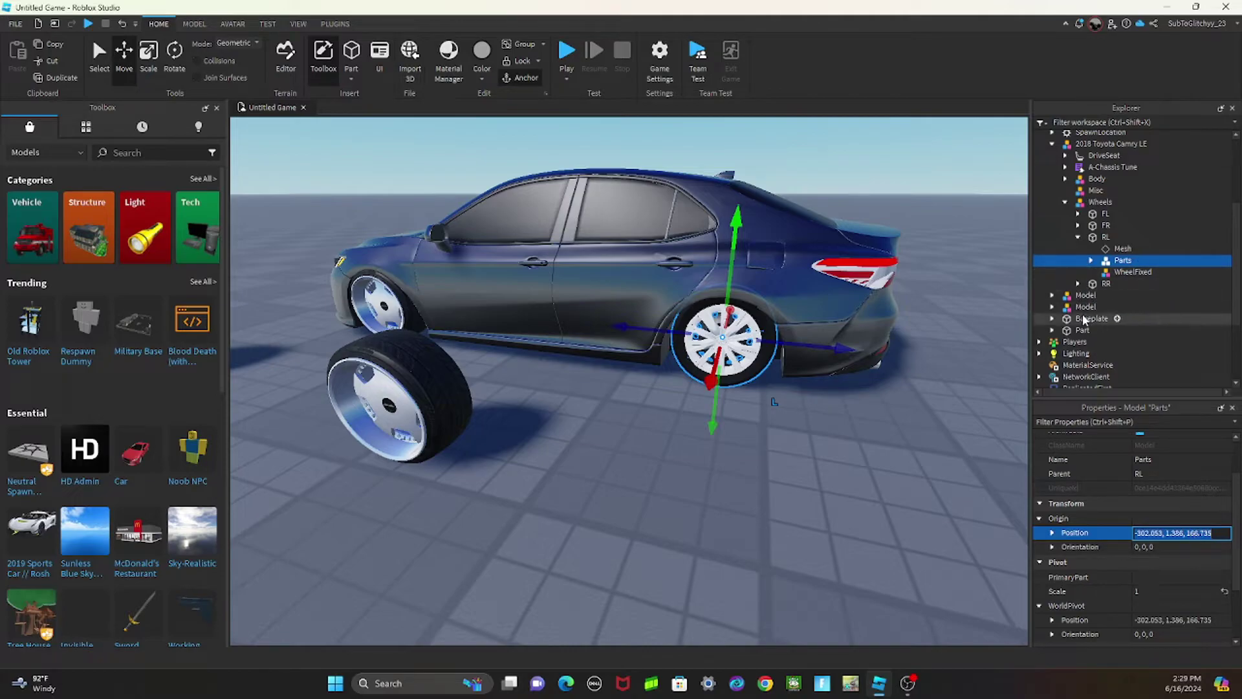
{"action": "left_click", "coordinate": [1086, 296]}
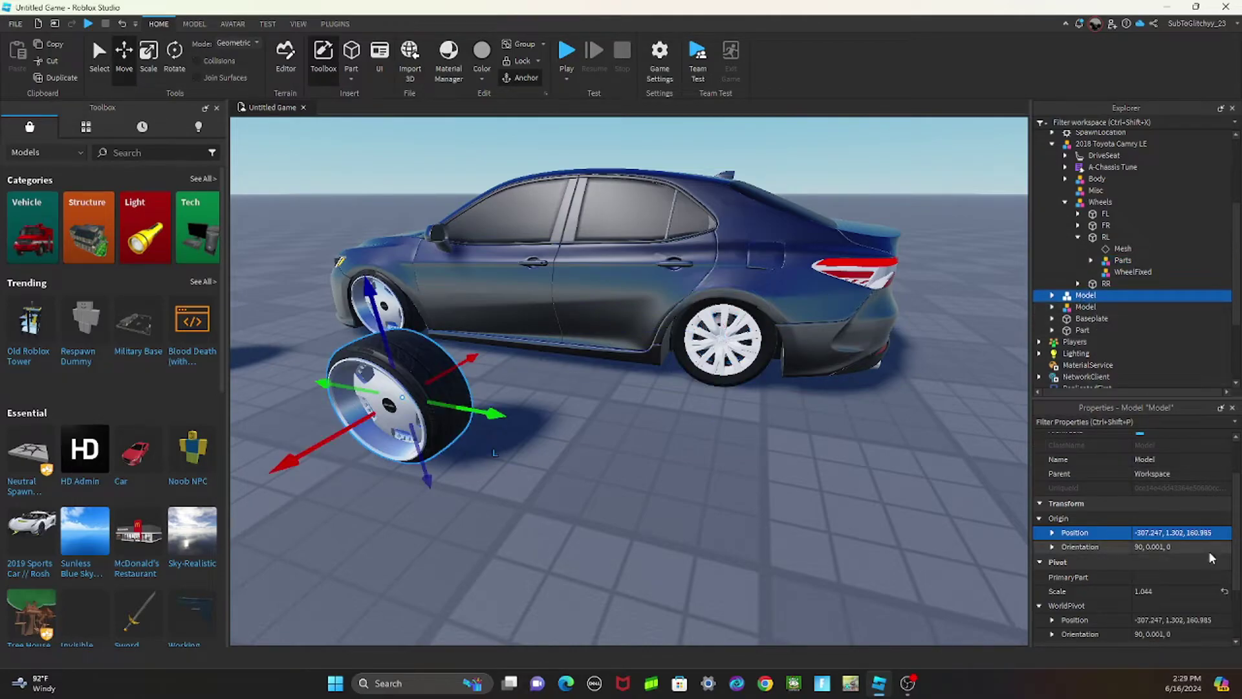
{"action": "key", "text": "Return"}
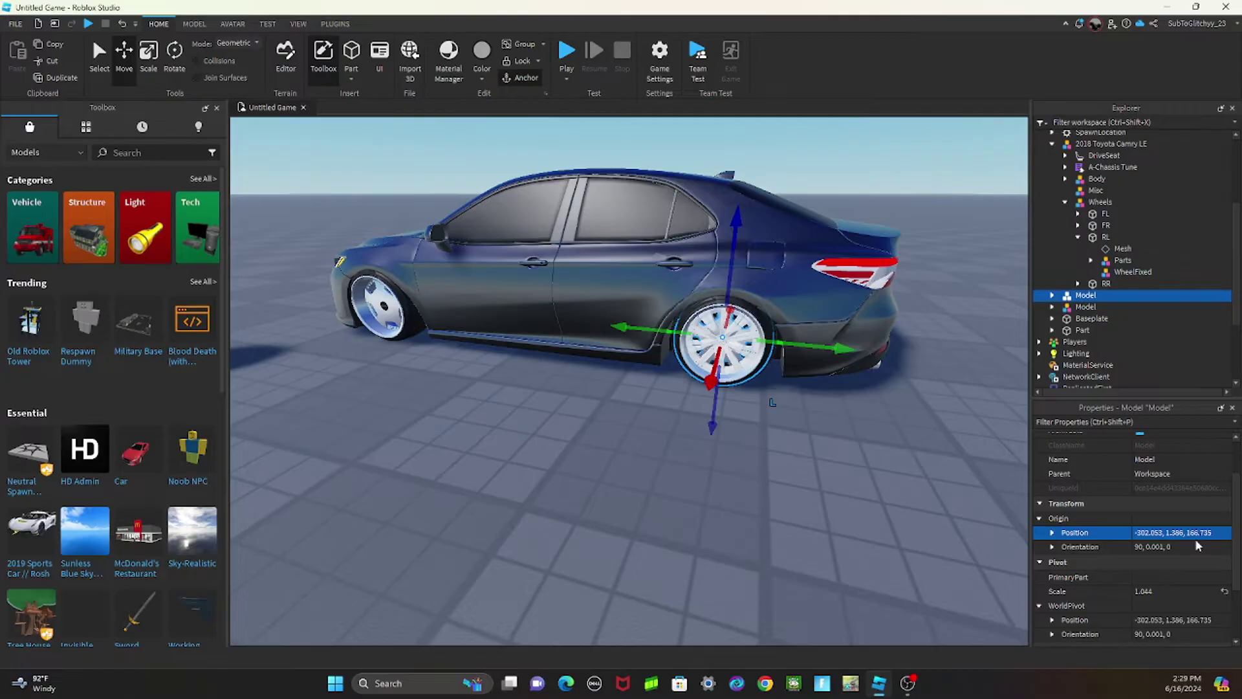
Step: Delete RL's old Rims, Steelie and Tires and put the dish wheel inside RL Parts
{"action": "left_click", "coordinate": [1122, 260]}
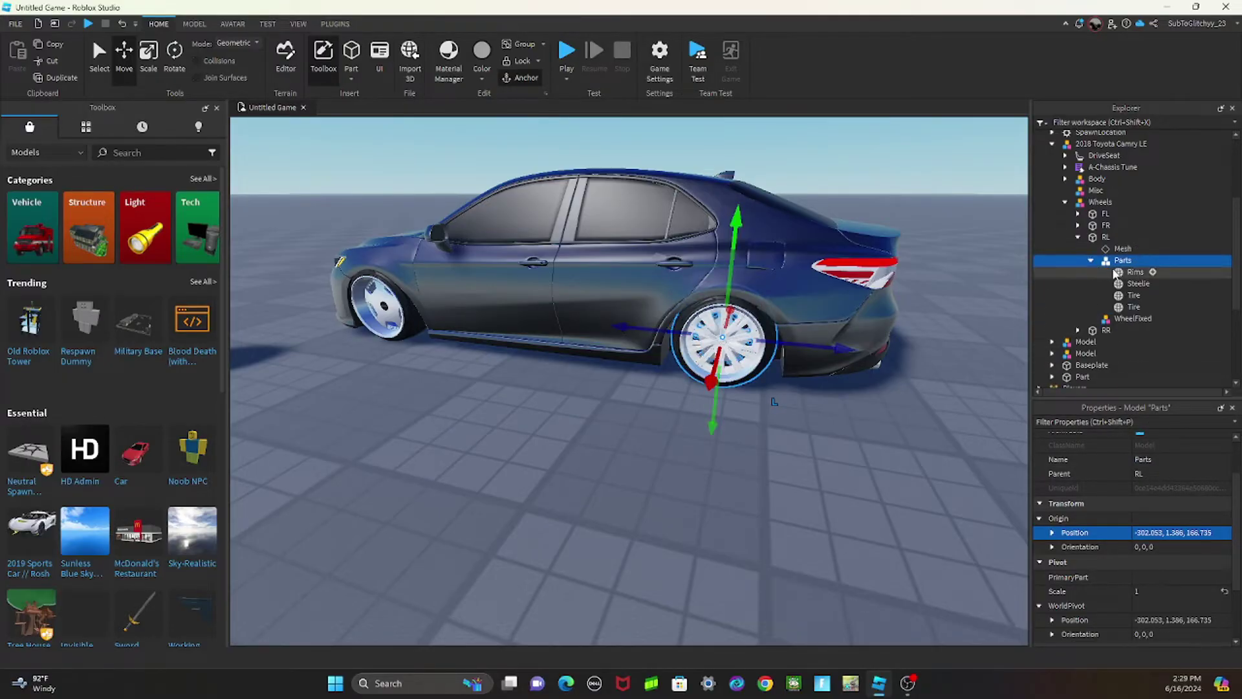
{"action": "left_click", "coordinate": [1133, 272]}
{"action": "left_click", "coordinate": [1137, 306], "text": "shift"}
{"action": "key", "text": "Delete"}
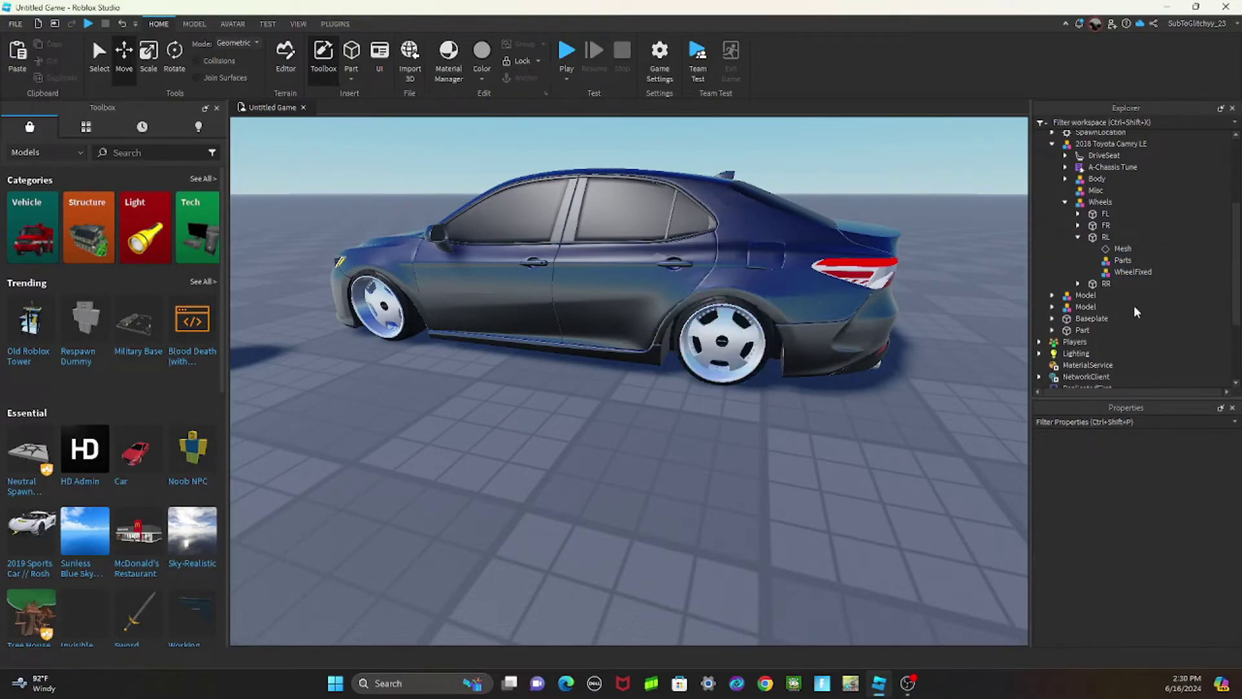
{"action": "left_click", "coordinate": [1086, 296]}
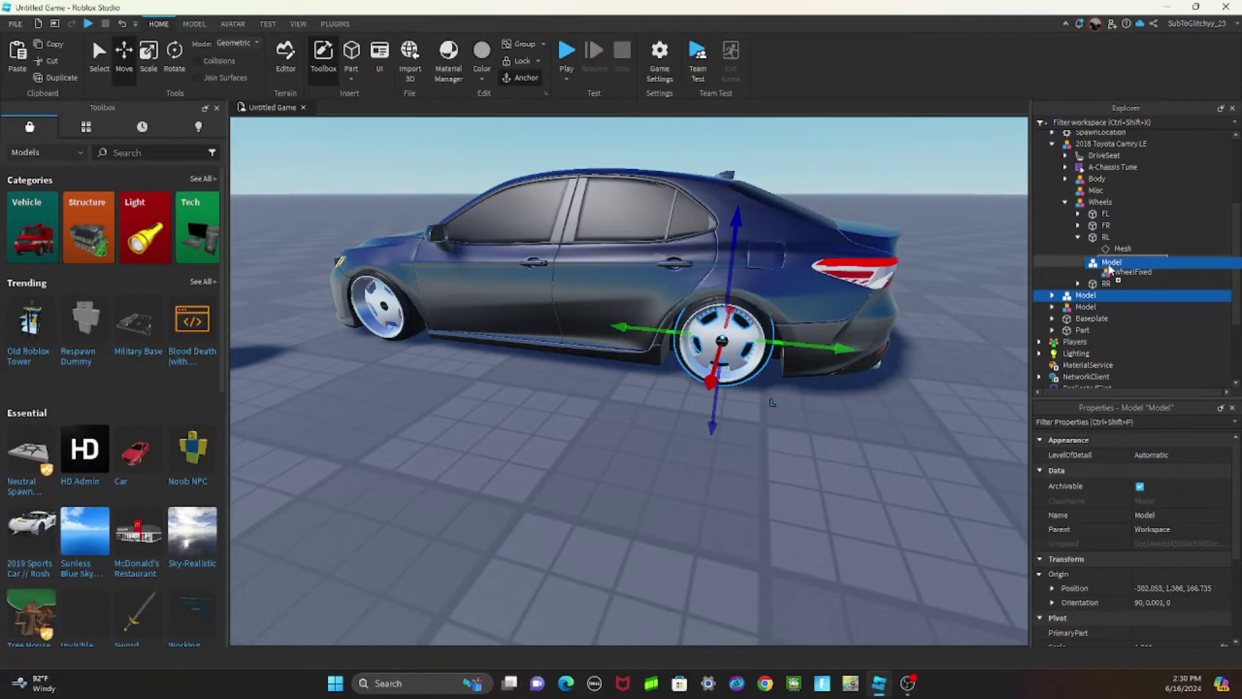
{"action": "left_click_drag", "start_coordinate": [1112, 270], "coordinate": [1112, 263]}
{"action": "left_click", "coordinate": [1106, 296]}
{"action": "key", "text": "f"}
{"action": "scroll", "coordinate": [1172, 528], "scroll_direction": "down", "scroll_amount": 5}
Step: Move the last loose dish wheel to the RR wheel's position
{"action": "left_click", "coordinate": [1176, 495]}
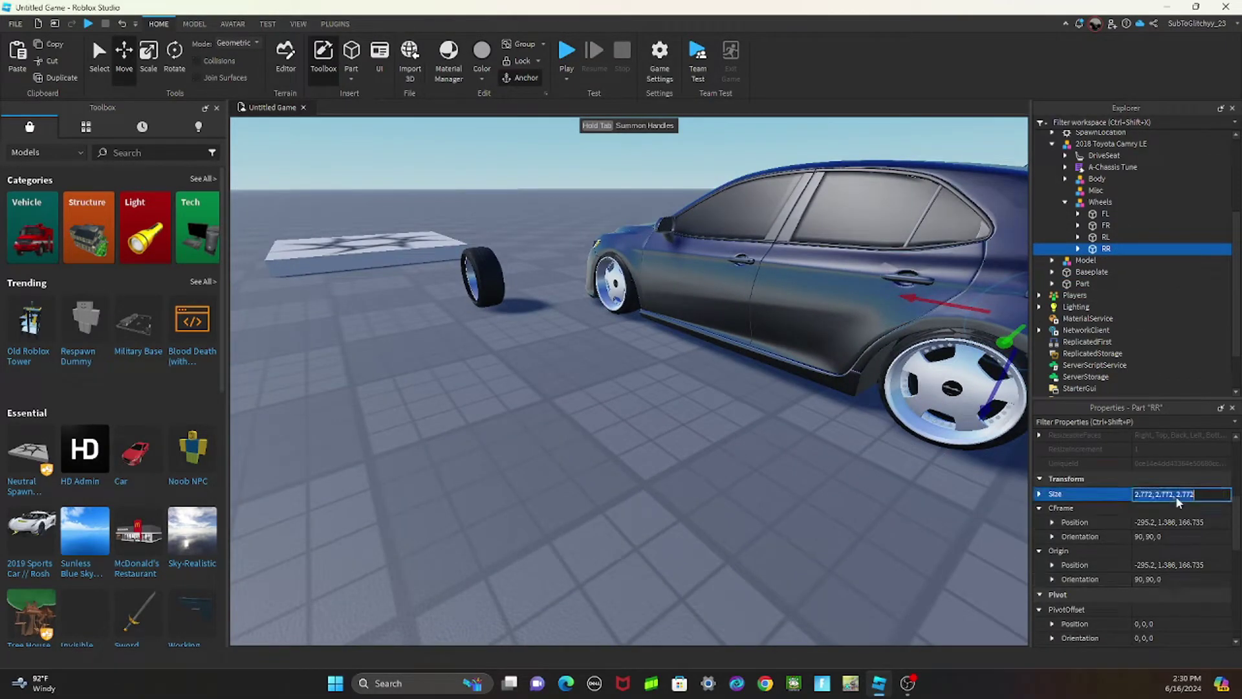
{"action": "left_click", "coordinate": [1174, 522]}
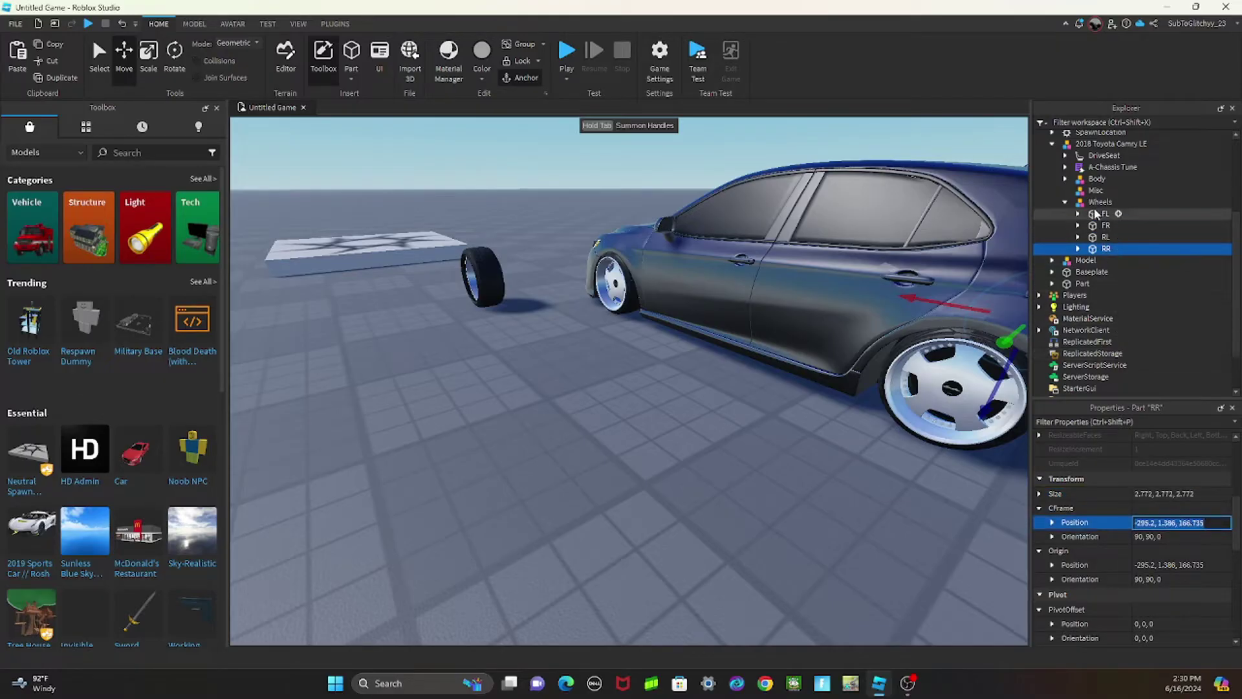
{"action": "left_click", "coordinate": [1085, 260]}
{"action": "scroll", "coordinate": [1179, 514], "scroll_direction": "up", "scroll_amount": 2}
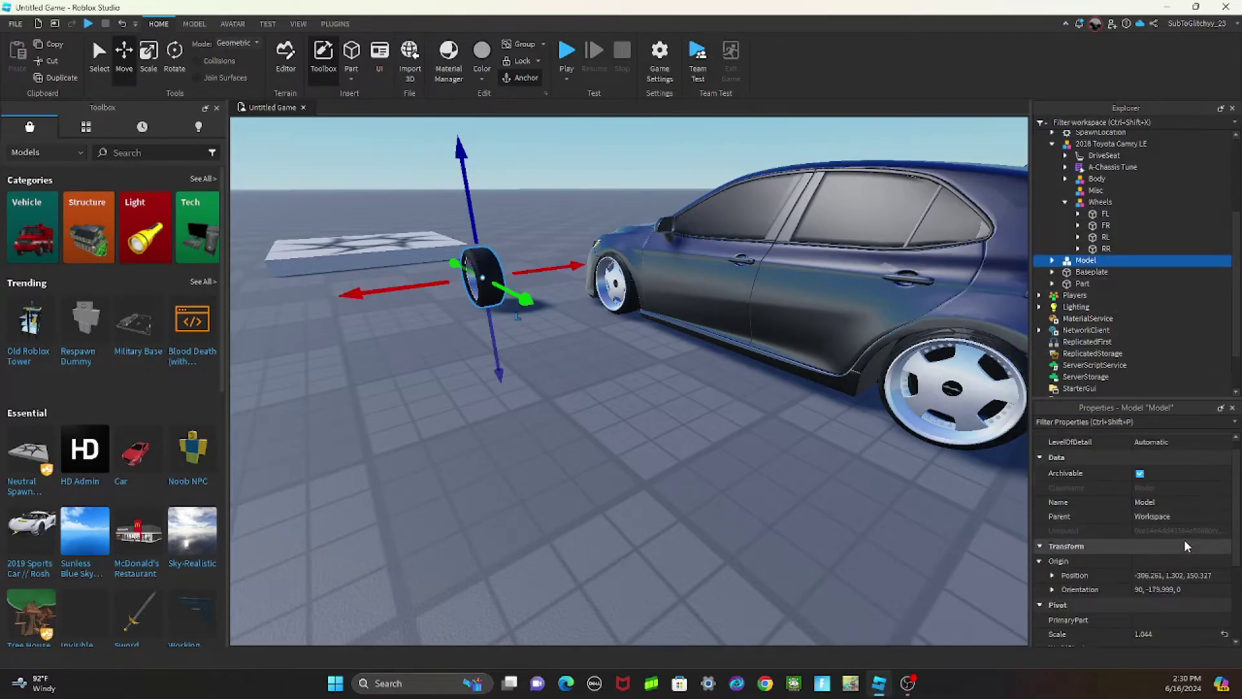
{"action": "left_click", "coordinate": [1199, 576]}
{"action": "key", "text": "Return"}
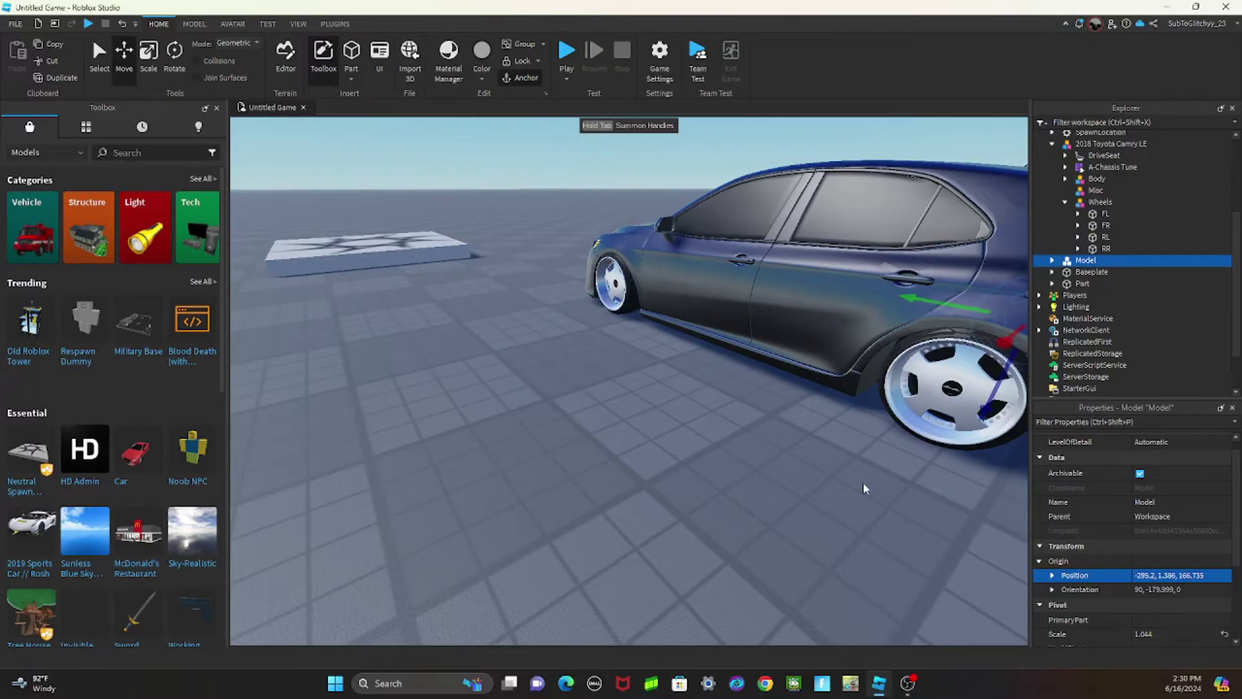
{"action": "key", "text": "f"}
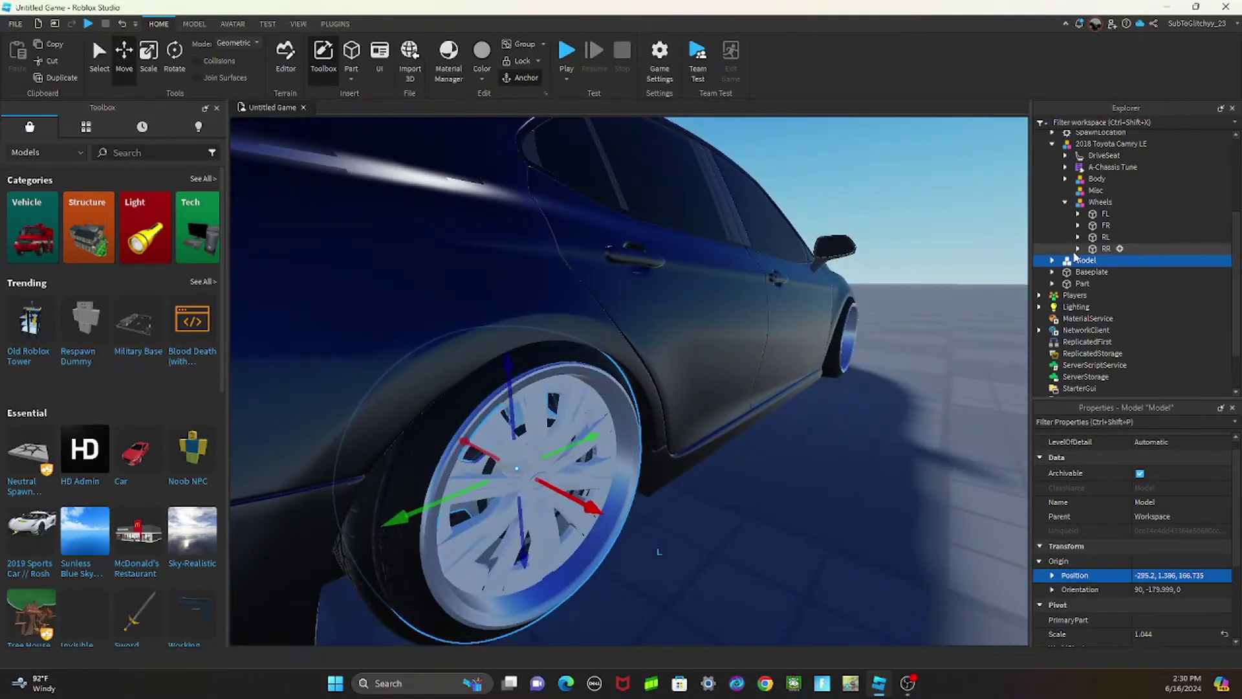
Step: Delete RR's old Rims, Steelie and Tires and put the dish wheel inside RR Parts
{"action": "left_click", "coordinate": [1078, 248]}
{"action": "left_click", "coordinate": [1092, 272]}
{"action": "left_click", "coordinate": [1134, 283]}
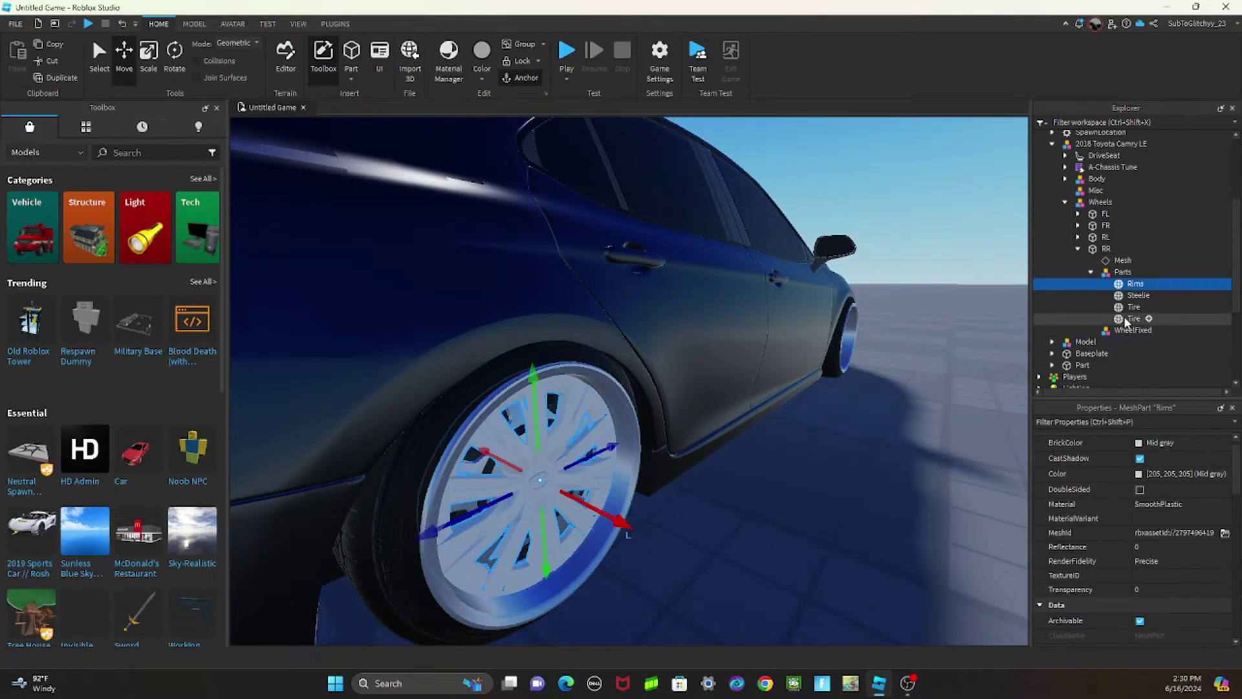
{"action": "left_click", "coordinate": [1126, 319], "text": "shift"}
{"action": "key", "text": "Delete"}
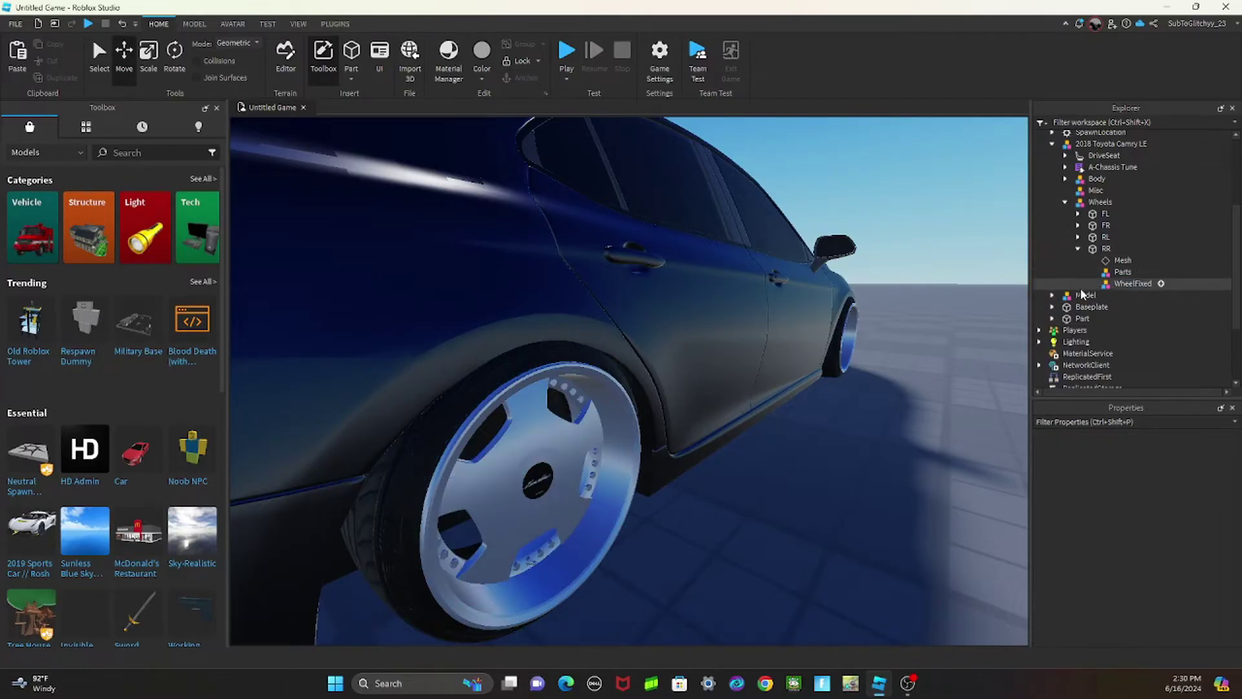
{"action": "left_click_drag", "start_coordinate": [1084, 298], "coordinate": [1121, 273]}
Step: Orbit around the car to inspect all four new deep-dish wheels
{"action": "left_click", "coordinate": [1078, 248]}
{"action": "left_click", "coordinate": [950, 441]}
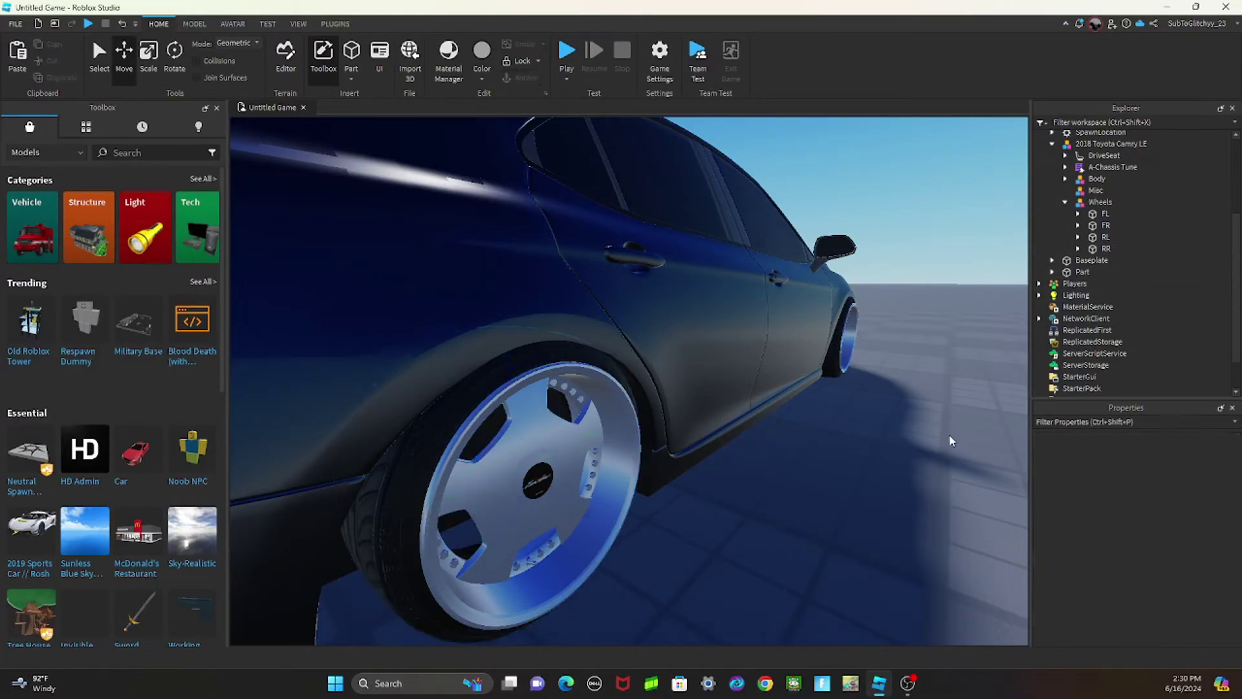
{"action": "key", "text": "a"}
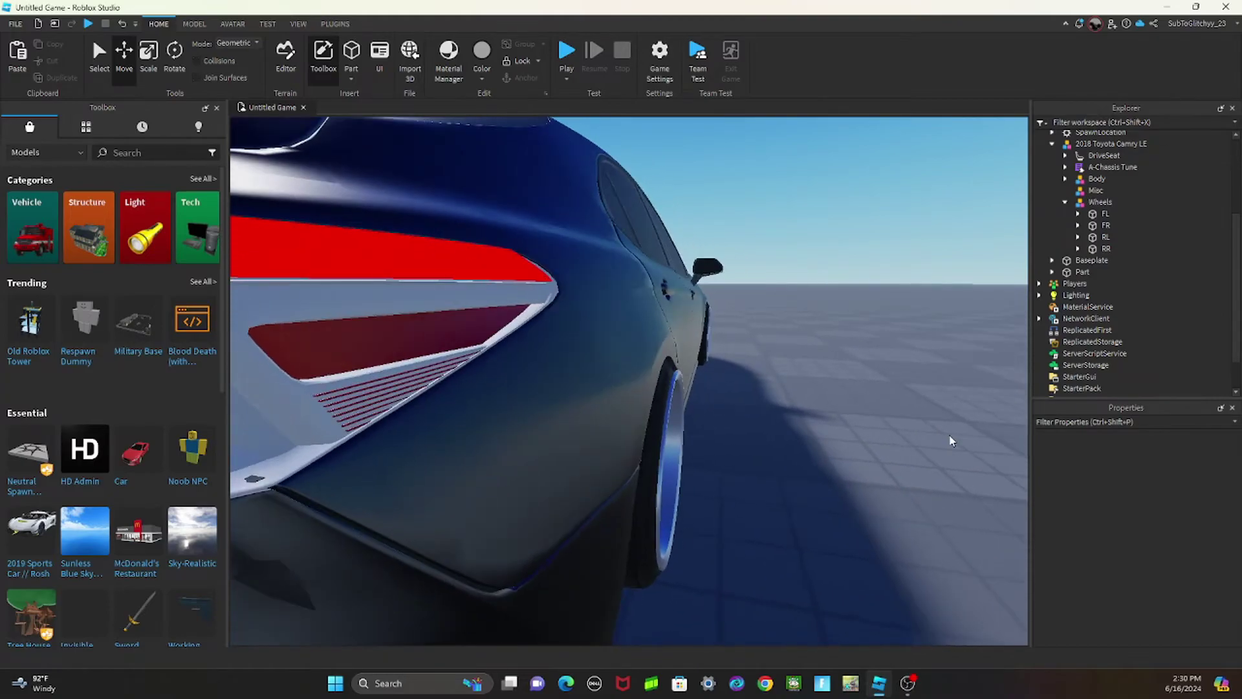
{"action": "right_click_drag", "start_coordinate": [950, 441], "coordinate": [950, 440]}
{"action": "right_click_drag", "start_coordinate": [457, 501], "coordinate": [456, 502]}
{"action": "scroll", "coordinate": [595, 475], "scroll_direction": "down", "scroll_amount": 3}
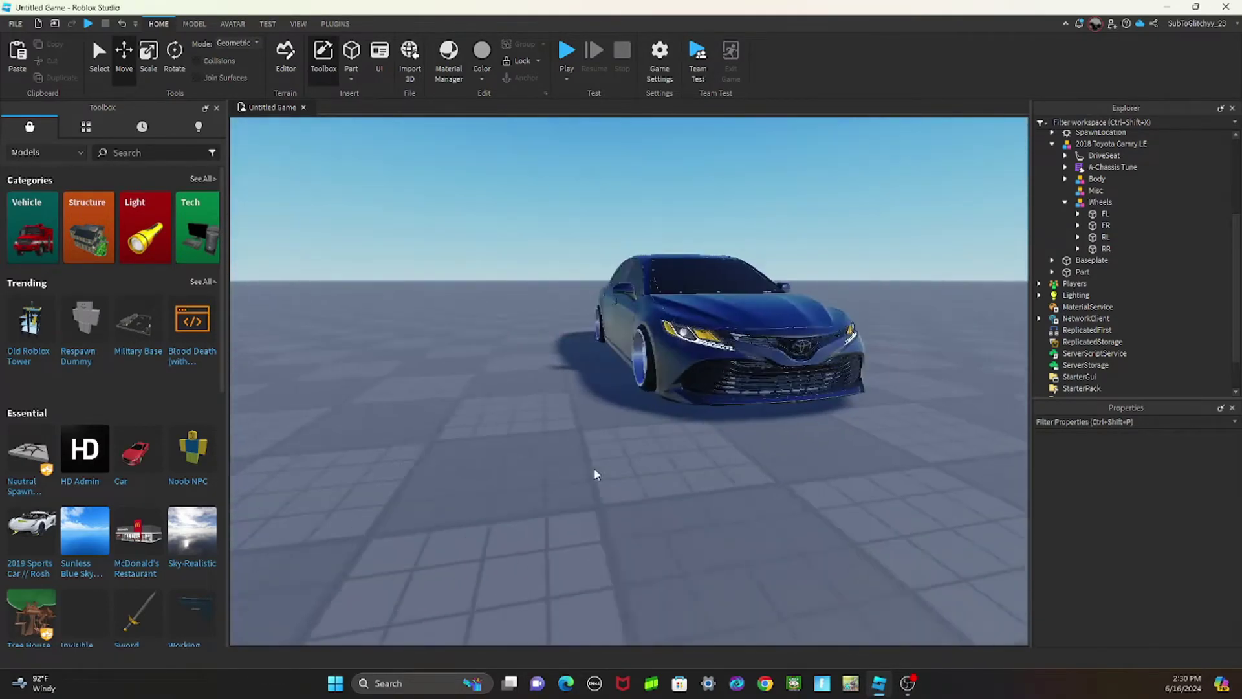
{"action": "right_click_drag", "start_coordinate": [595, 475], "coordinate": [600, 475]}
{"action": "scroll", "coordinate": [599, 475], "scroll_direction": "up", "scroll_amount": 3}
Step: Set the car model's Name to 'Slot Camry LE' and deselect it
{"action": "left_click", "coordinate": [544, 321]}
{"action": "scroll", "coordinate": [544, 321], "scroll_direction": "up", "scroll_amount": 5}
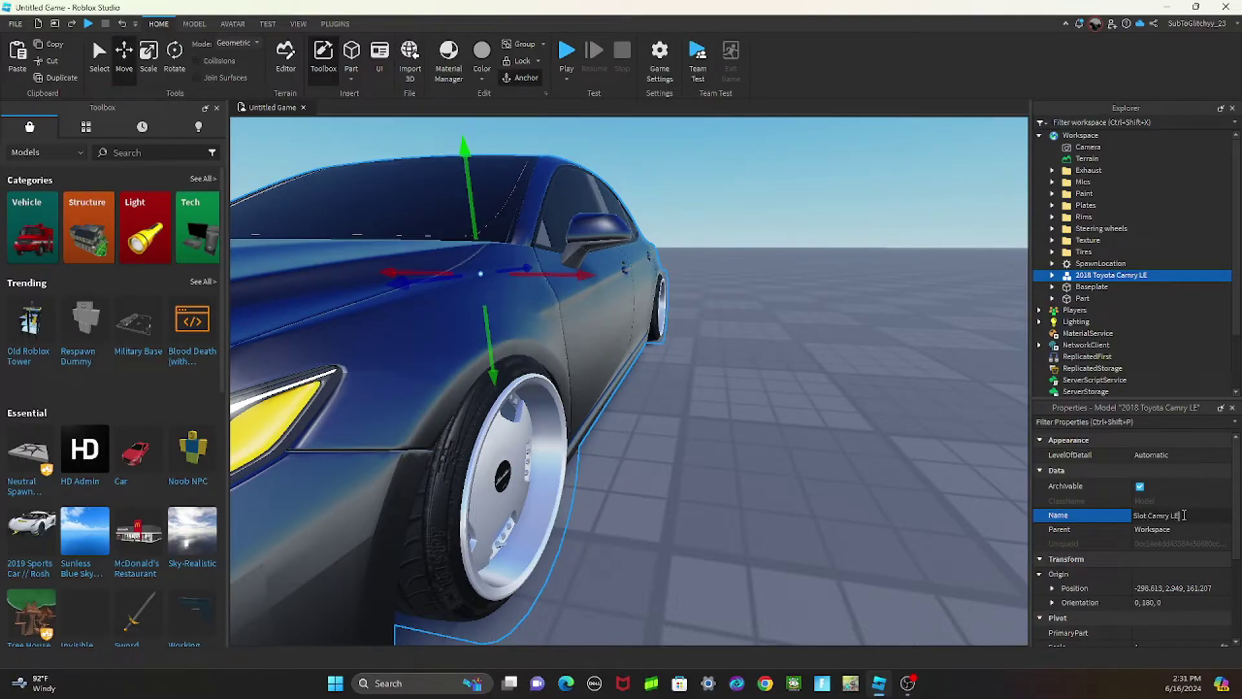
{"action": "left_click", "coordinate": [791, 359]}
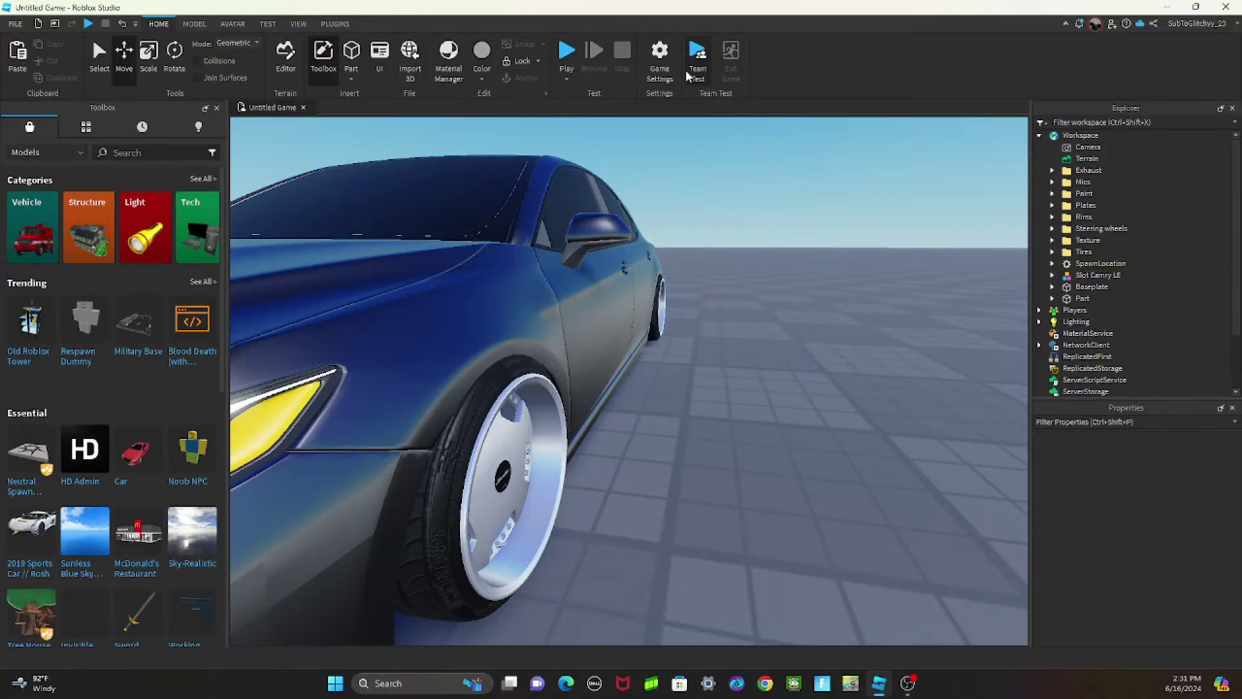
{"action": "scroll", "coordinate": [721, 465], "scroll_direction": "up", "scroll_amount": 3}
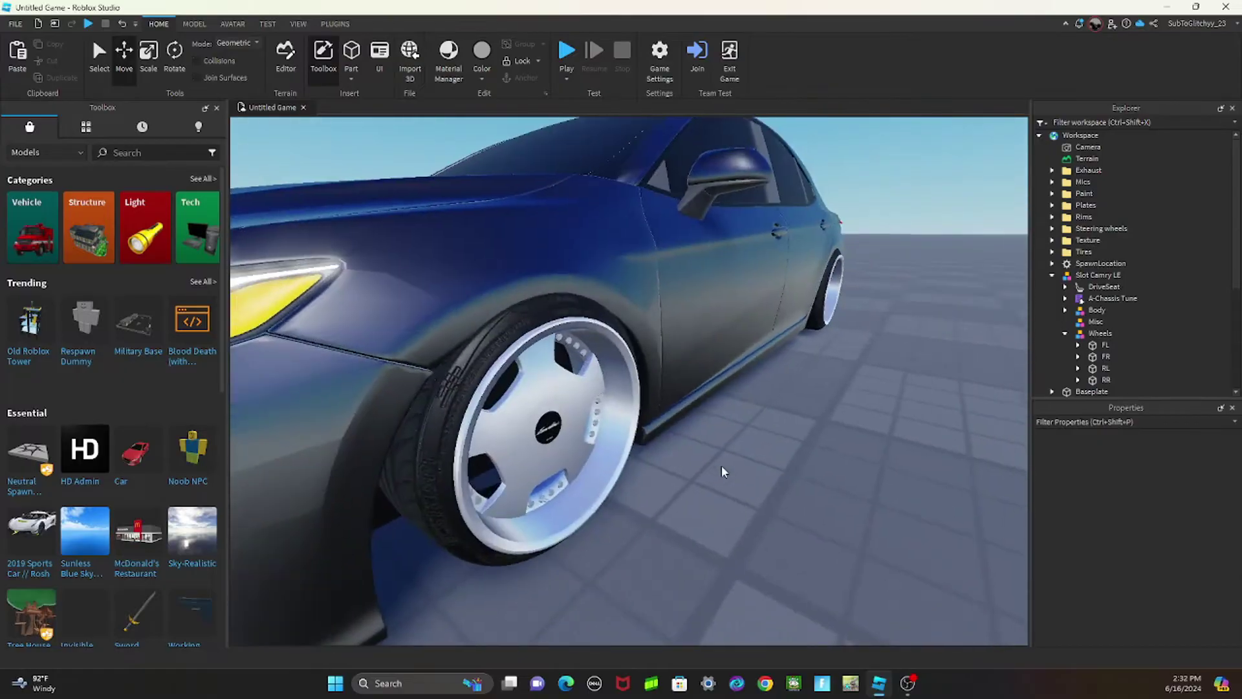
{"action": "scroll", "coordinate": [721, 465], "scroll_direction": "up", "scroll_amount": 2}
{"action": "scroll", "coordinate": [721, 465], "scroll_direction": "up", "scroll_amount": 2}
{"action": "scroll", "coordinate": [721, 465], "scroll_direction": "down", "scroll_amount": 2}
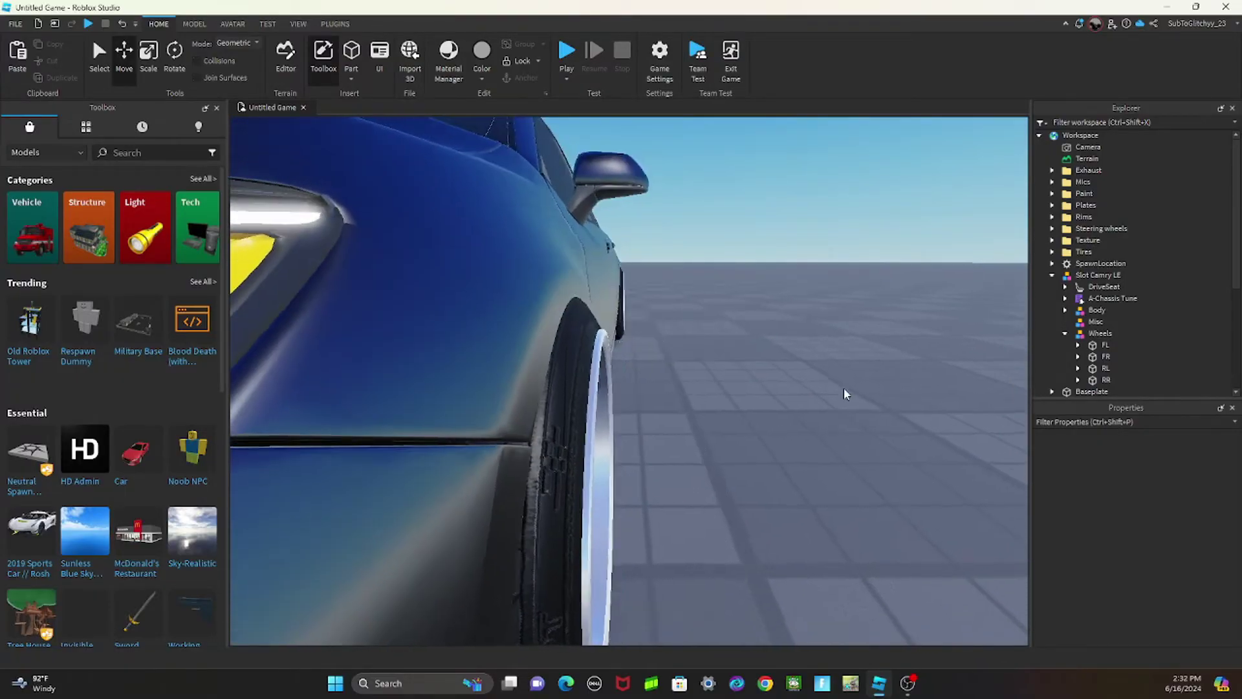
{"action": "scroll", "coordinate": [842, 391], "scroll_direction": "down", "scroll_amount": 1}
Step: Check the FCamber and RCamber values on lines 19-20 of A-Chassis Tune
{"action": "double_click", "coordinate": [1097, 298]}
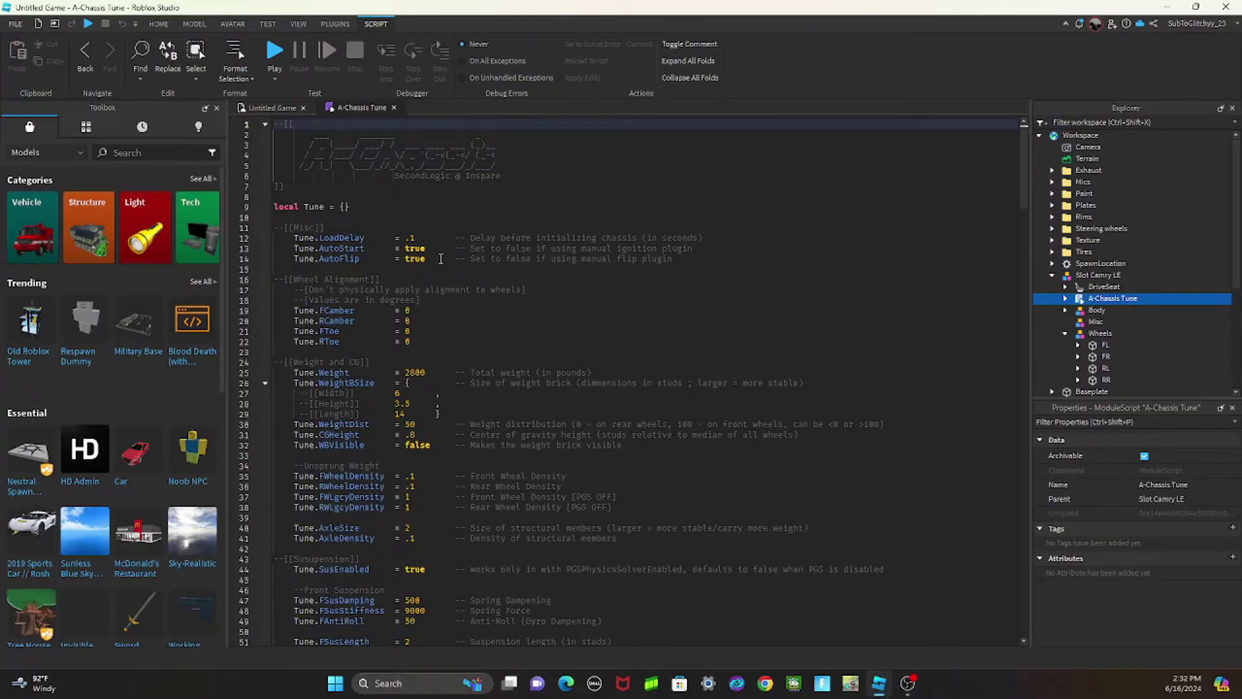
{"action": "left_click", "coordinate": [414, 311]}
{"action": "type", "text": "-5"}
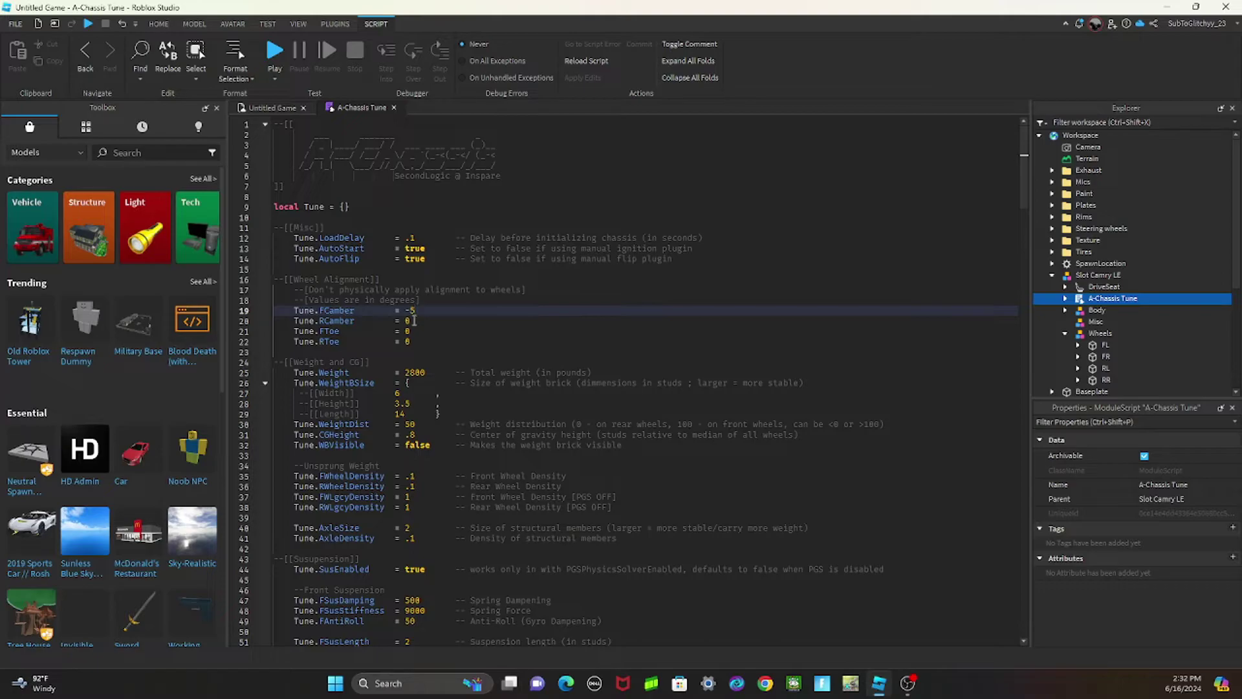
{"action": "left_click", "coordinate": [415, 320]}
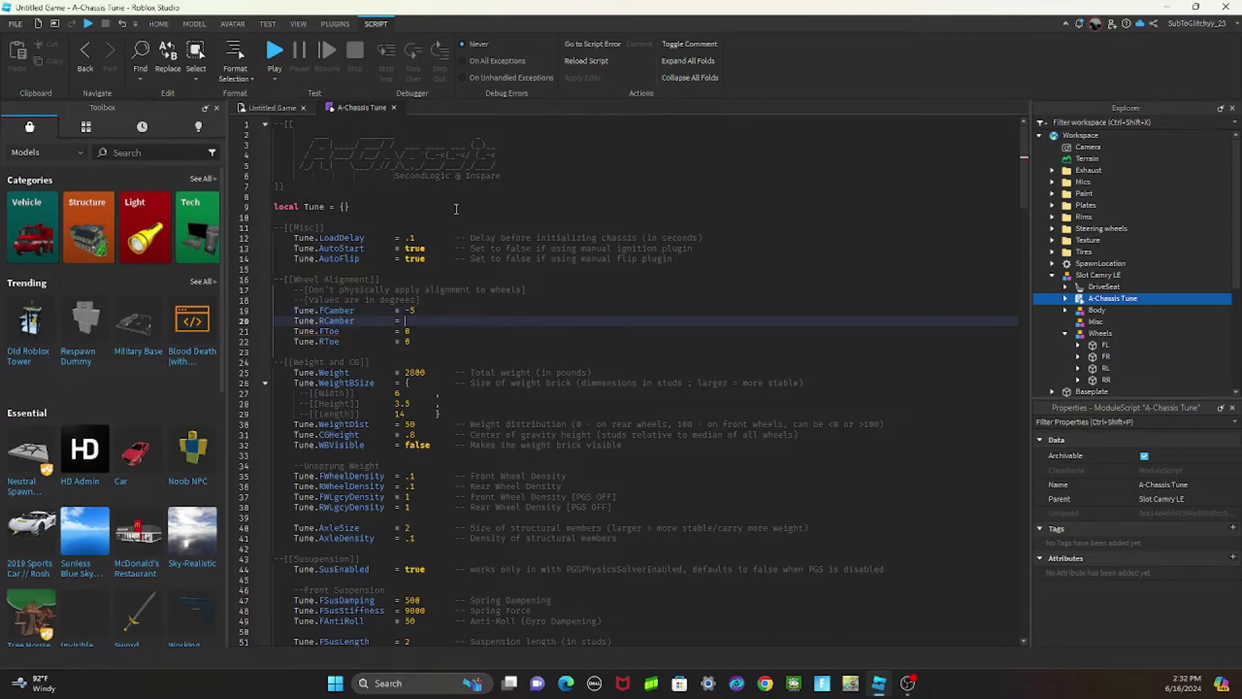
{"action": "left_click", "coordinate": [395, 108]}
{"action": "scroll", "coordinate": [718, 437], "scroll_direction": "down", "scroll_amount": 3}
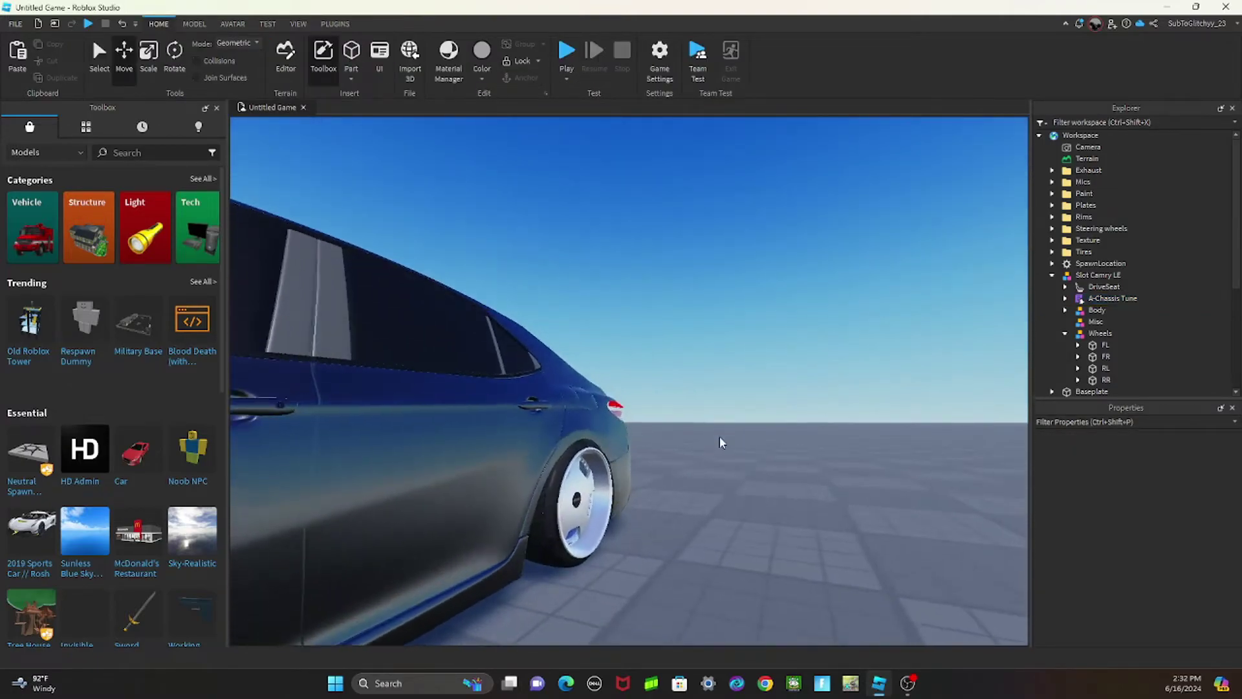
{"action": "scroll", "coordinate": [720, 435], "scroll_direction": "up", "scroll_amount": 3}
Step: Set Tune.RCamber to -4 in A-Chassis Tune and close the script
{"action": "right_click_drag", "start_coordinate": [718, 436], "coordinate": [719, 435]}
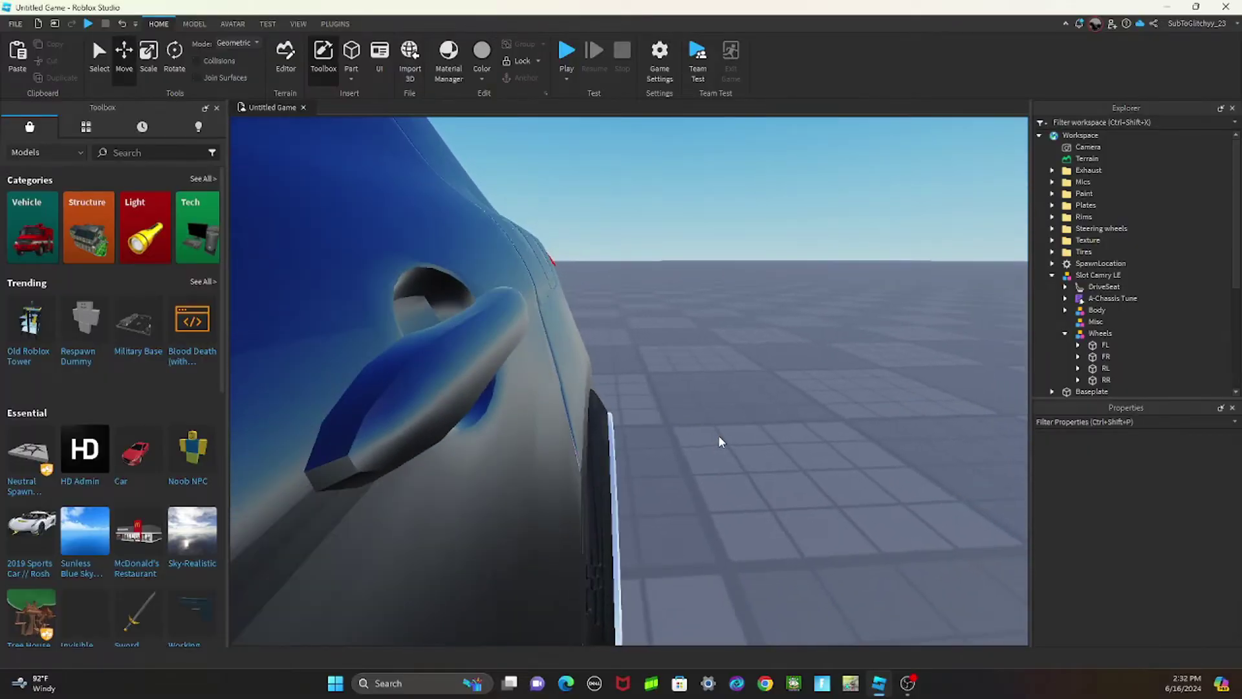
{"action": "double_click", "coordinate": [1097, 298]}
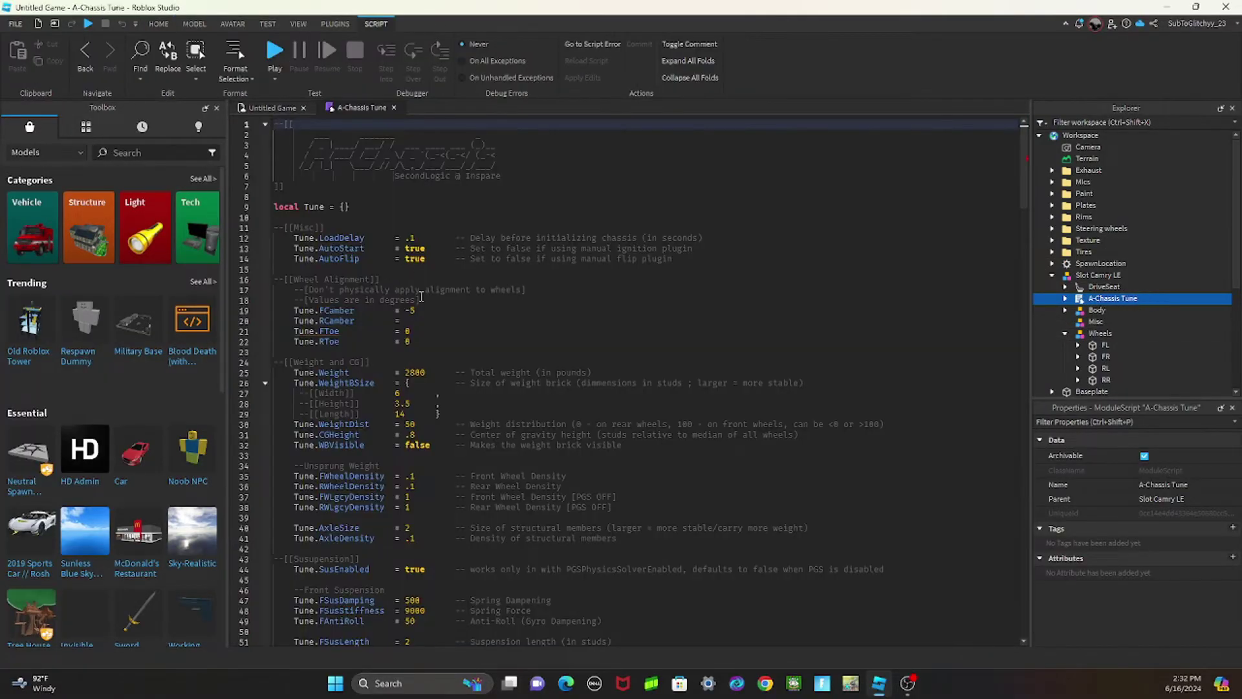
{"action": "left_click", "coordinate": [416, 321]}
{"action": "type", "text": "-4"}
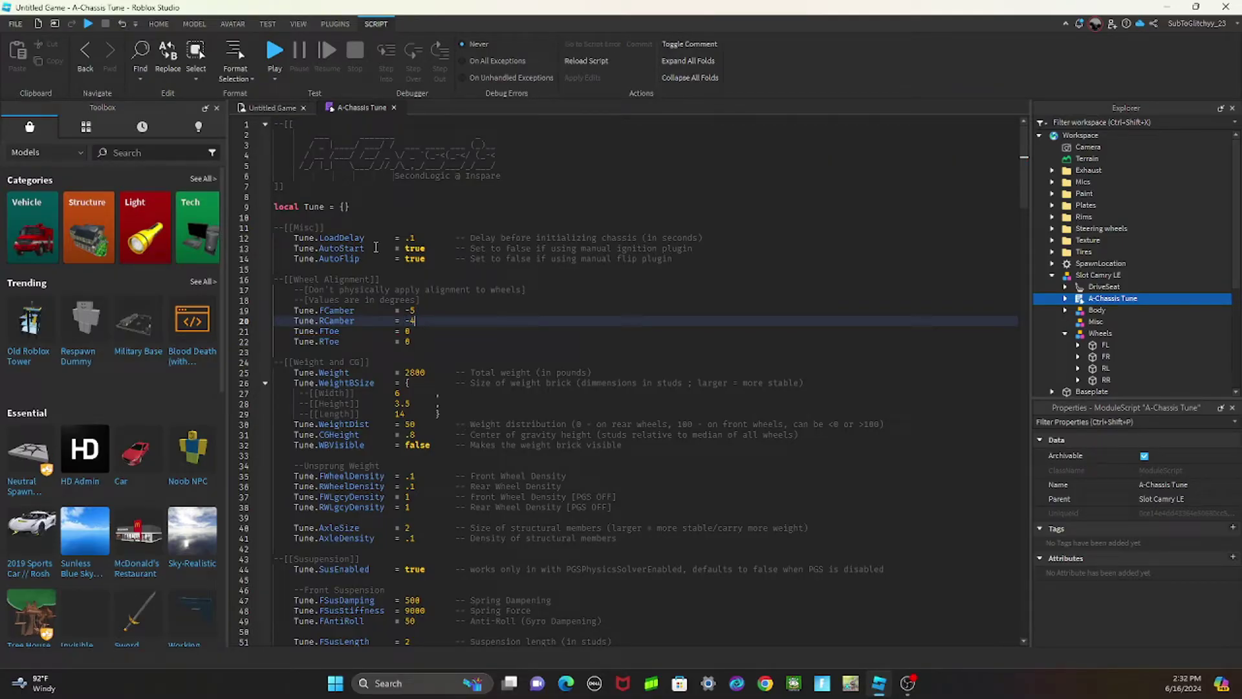
{"action": "left_click", "coordinate": [393, 106]}
{"action": "scroll", "coordinate": [724, 315], "scroll_direction": "down", "scroll_amount": 10}
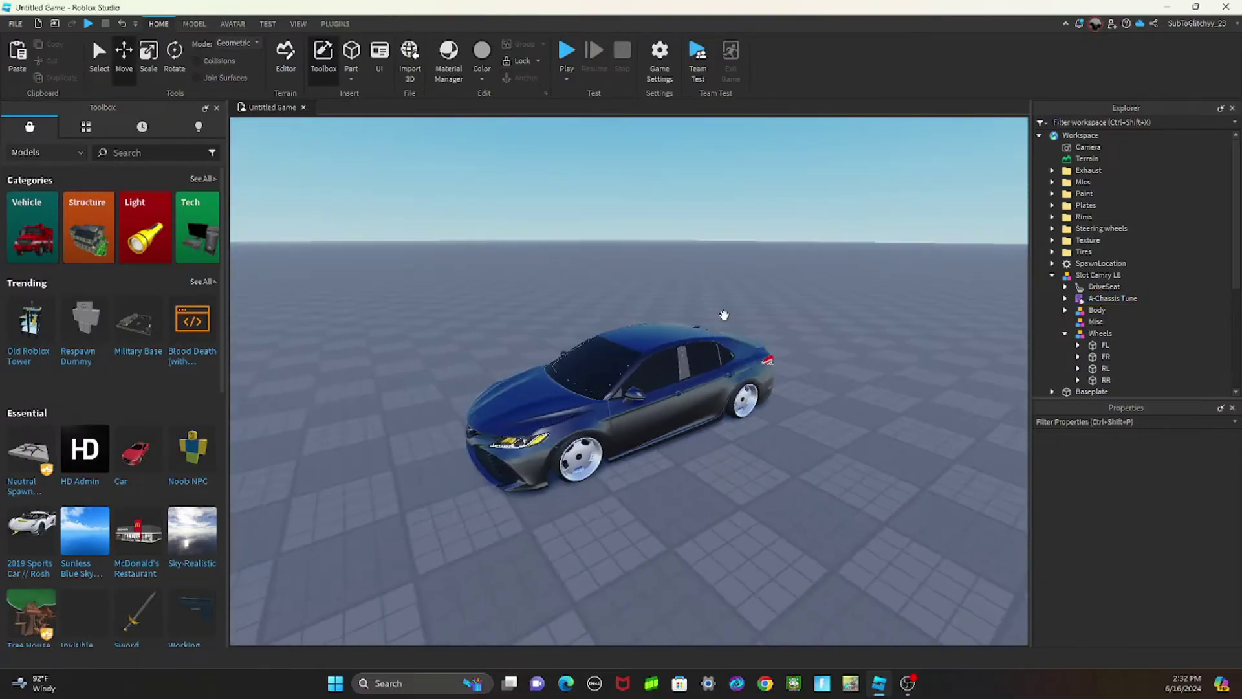
{"action": "left_click", "coordinate": [651, 239]}
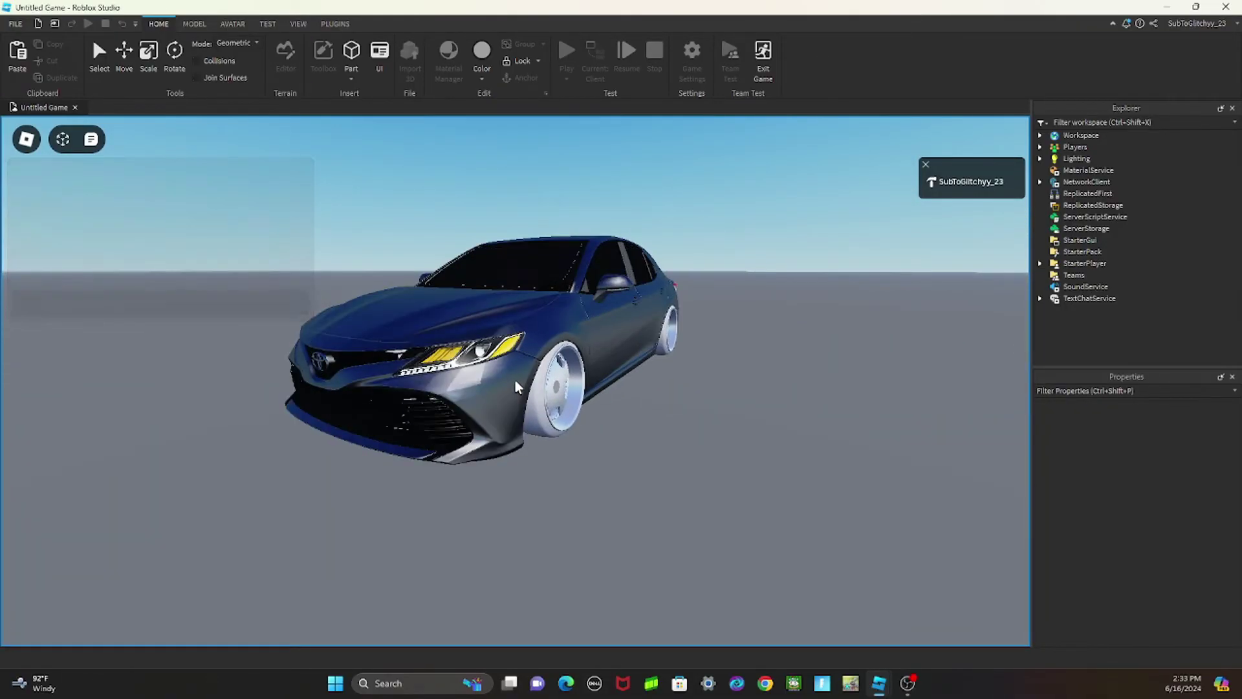
{"action": "key", "text": "w"}
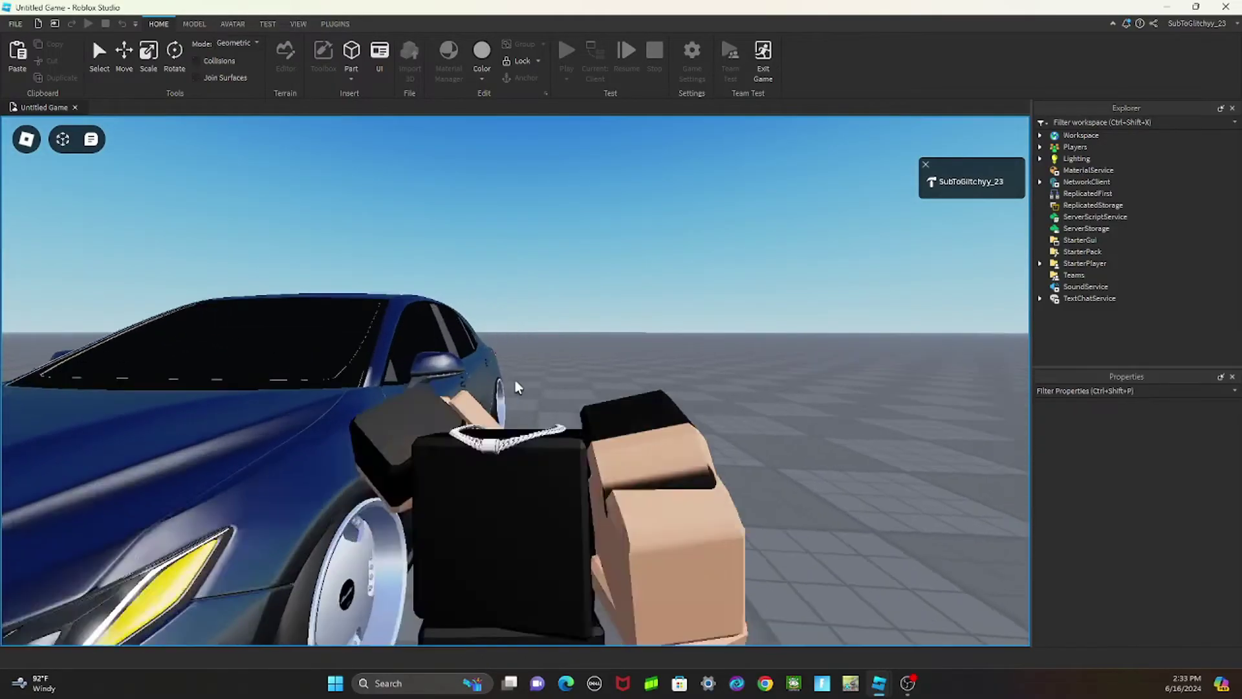
{"action": "right_click_drag", "start_coordinate": [515, 380], "coordinate": [515, 379]}
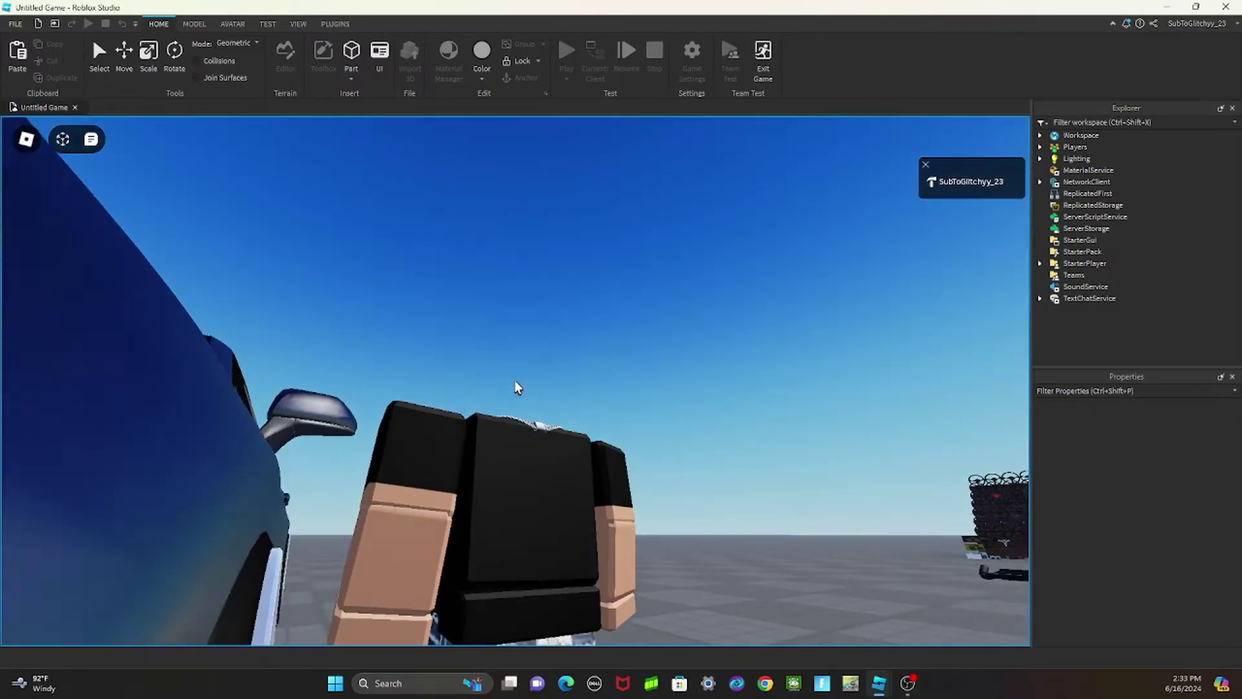
{"action": "scroll", "coordinate": [515, 379], "scroll_direction": "down", "scroll_amount": 3}
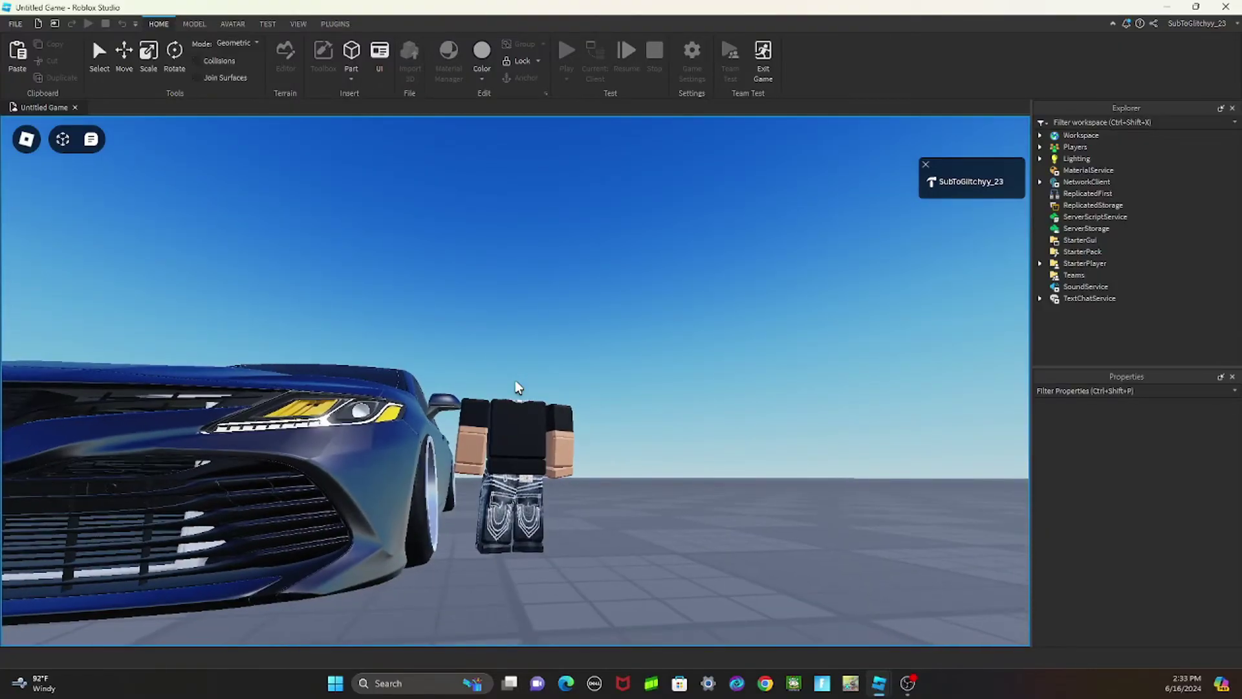
{"action": "right_click_drag", "start_coordinate": [516, 379], "coordinate": [514, 380]}
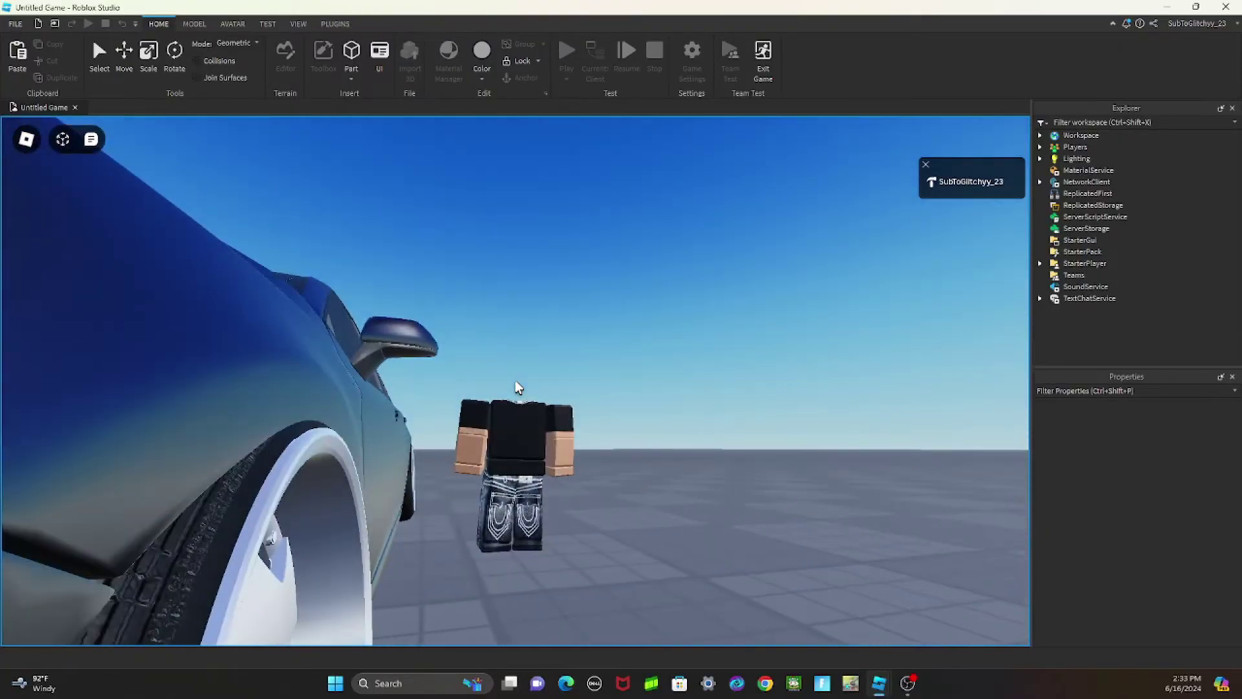
{"action": "right_click_drag", "start_coordinate": [337, 490], "coordinate": [337, 490]}
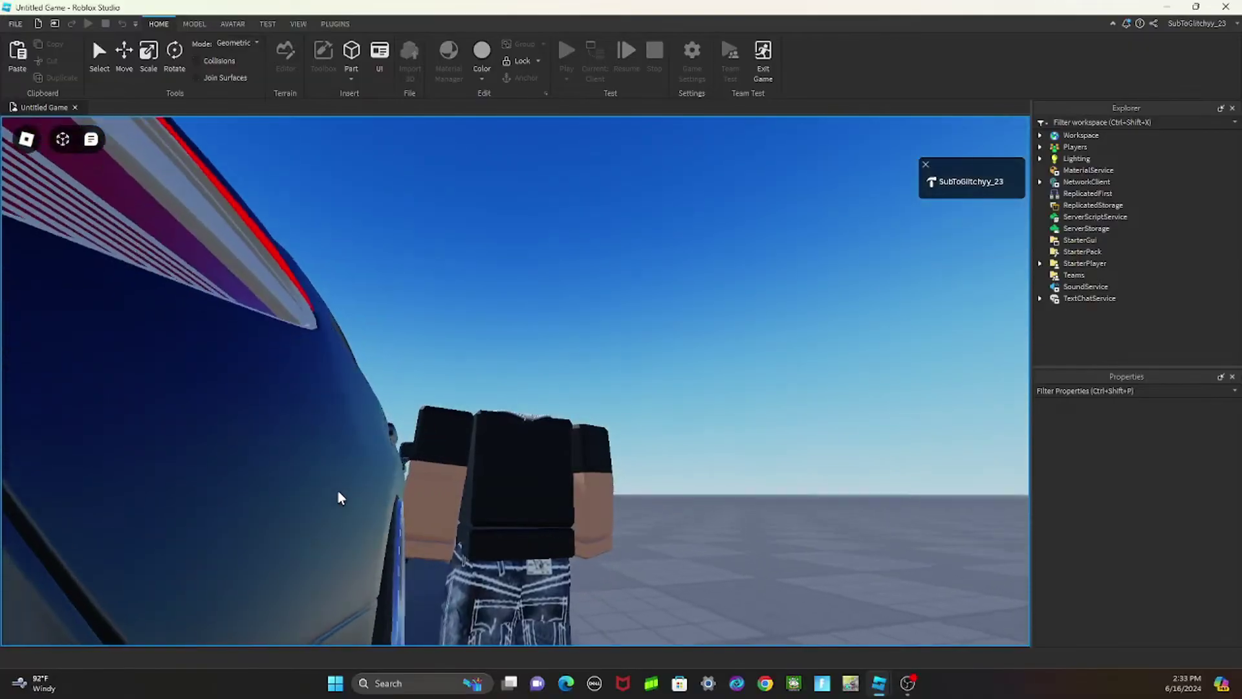
{"action": "right_click_drag", "start_coordinate": [394, 515], "coordinate": [395, 515]}
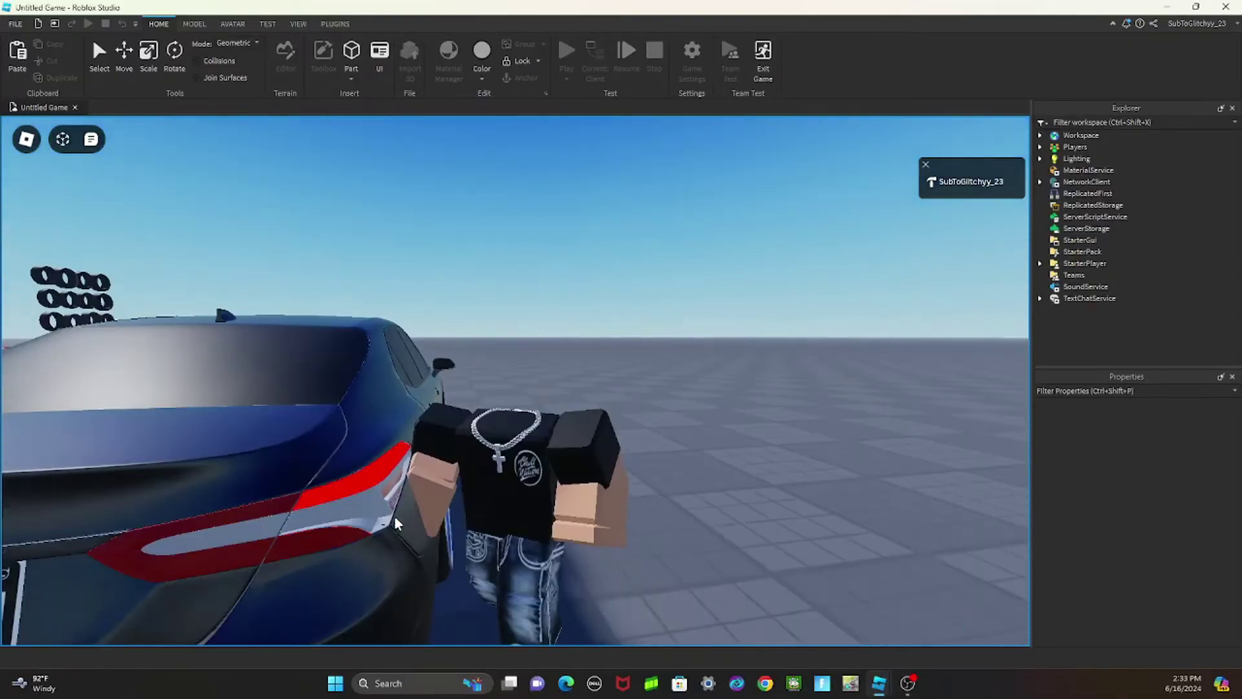
{"action": "key", "text": "w"}
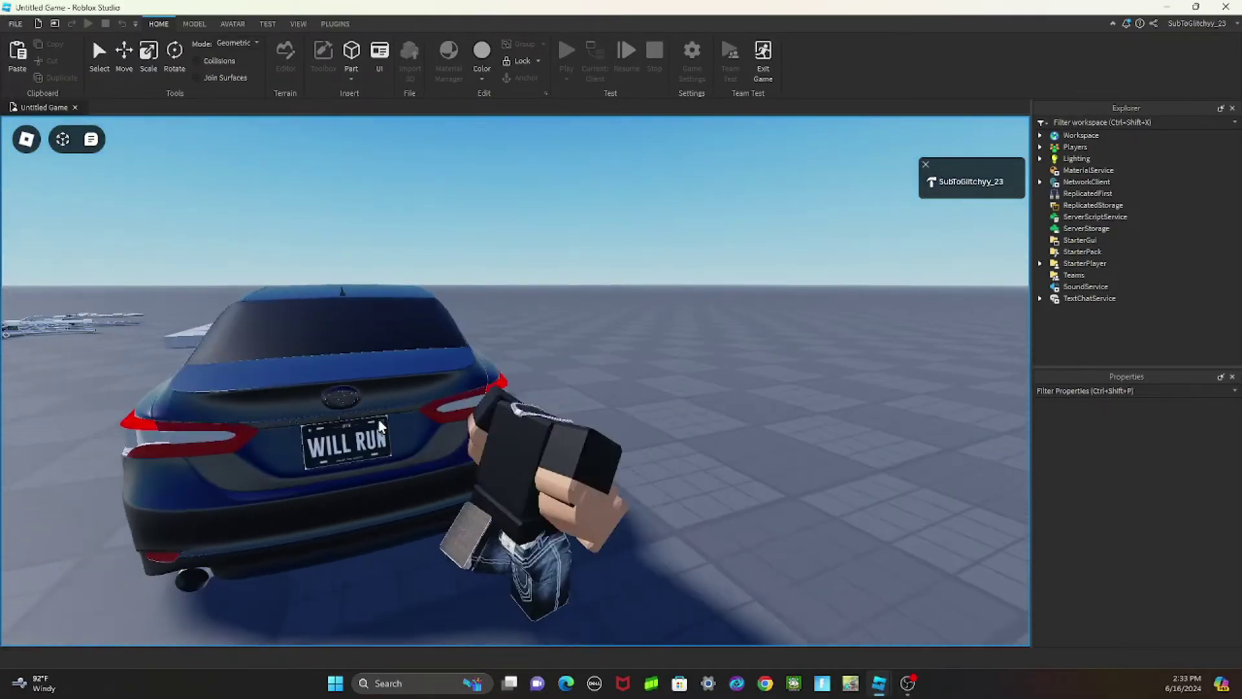
{"action": "right_click_drag", "start_coordinate": [378, 424], "coordinate": [378, 423]}
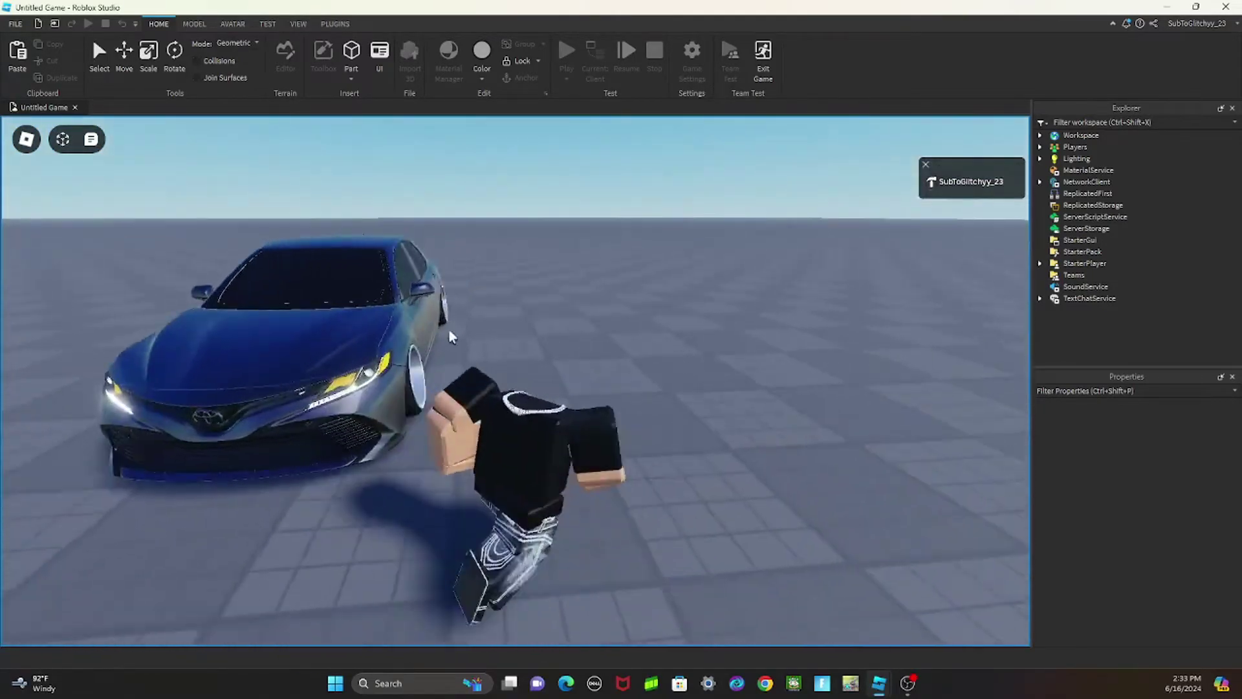
{"action": "right_click_drag", "start_coordinate": [311, 532], "coordinate": [330, 368]}
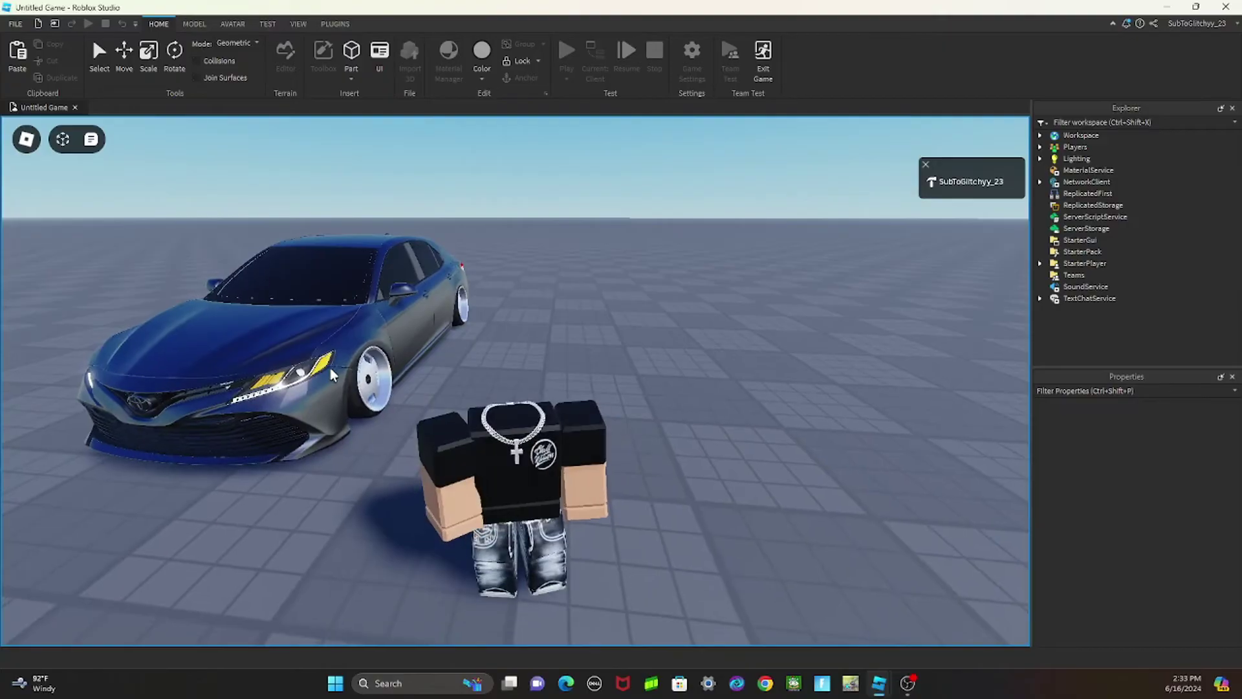
{"action": "key", "text": "w"}
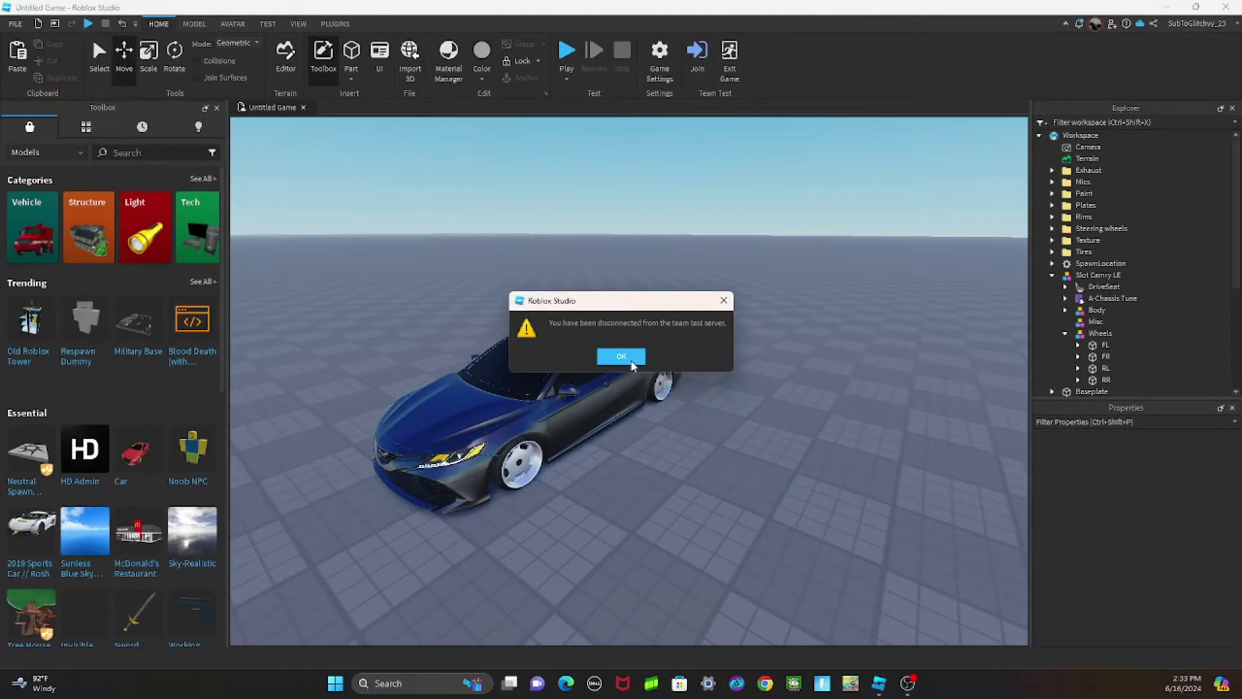
Step: Dismiss the disconnect notice, then move the front-left and rear-left wheels together
{"action": "left_click", "coordinate": [629, 359]}
{"action": "scroll", "coordinate": [708, 388], "scroll_direction": "up", "scroll_amount": 5}
{"action": "left_click", "coordinate": [1083, 344]}
{"action": "left_click", "coordinate": [1105, 358], "text": "ctrl"}
{"action": "left_click", "coordinate": [1100, 357], "text": "ctrl"}
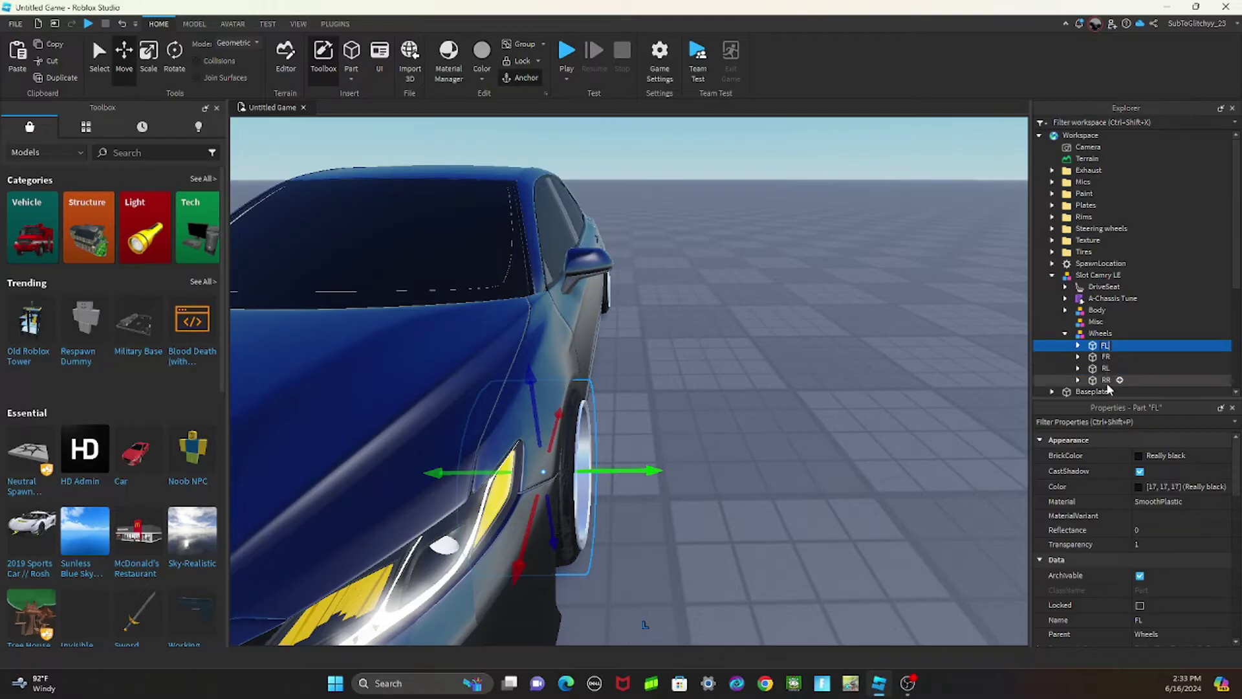
{"action": "left_click", "coordinate": [1101, 368]}
{"action": "left_click", "coordinate": [1105, 344], "text": "ctrl"}
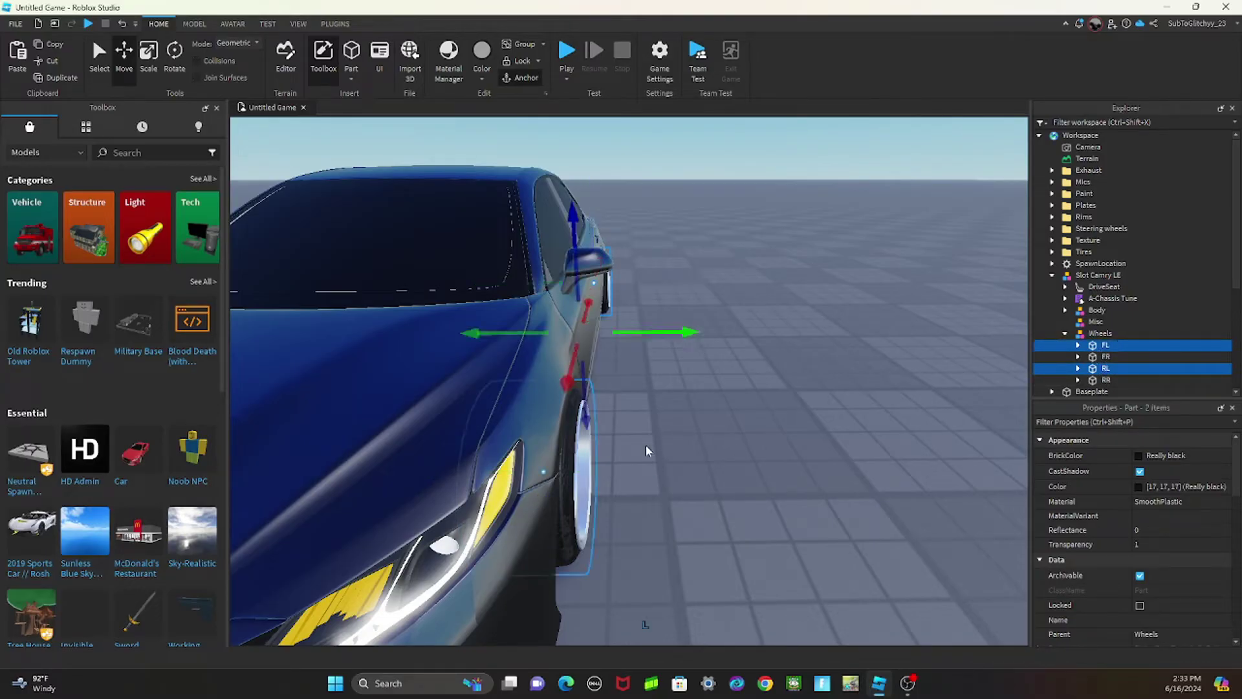
{"action": "left_click_drag", "start_coordinate": [665, 331], "coordinate": [664, 332]}
Step: From a front-left view, shift the car's Body model vertically
{"action": "left_click", "coordinate": [732, 443]}
{"action": "right_click_drag", "start_coordinate": [732, 444], "coordinate": [732, 443]}
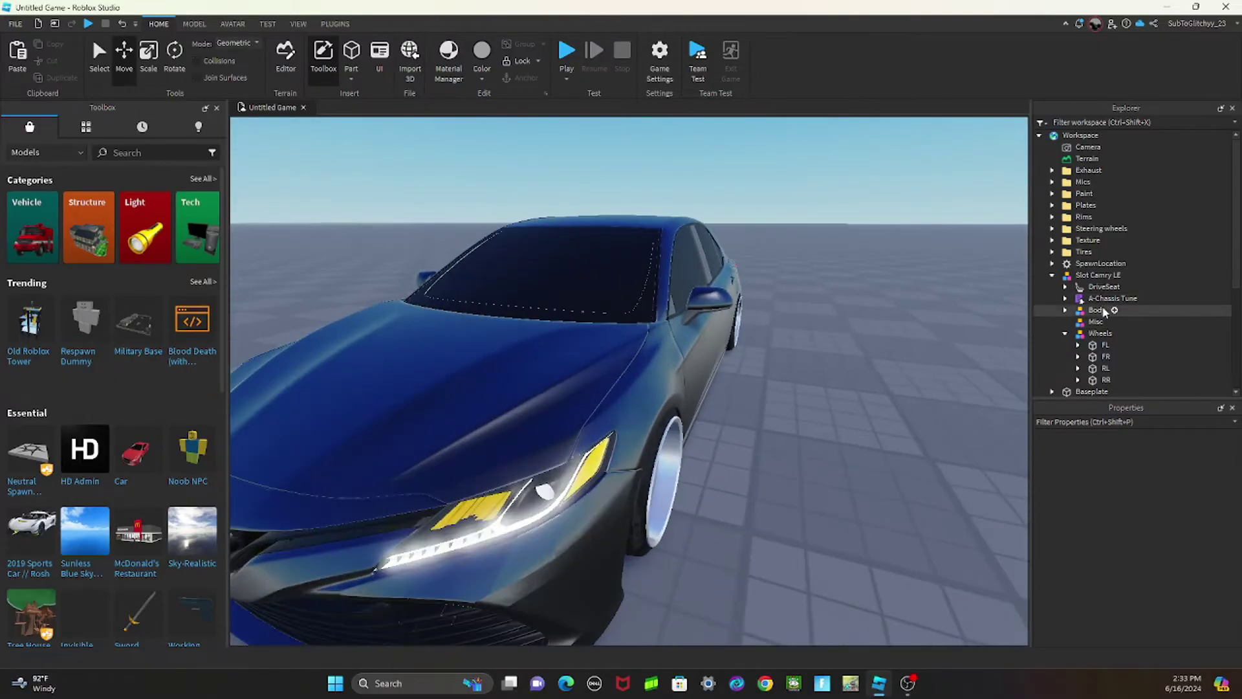
{"action": "left_click", "coordinate": [1077, 333]}
{"action": "left_click", "coordinate": [1095, 309]}
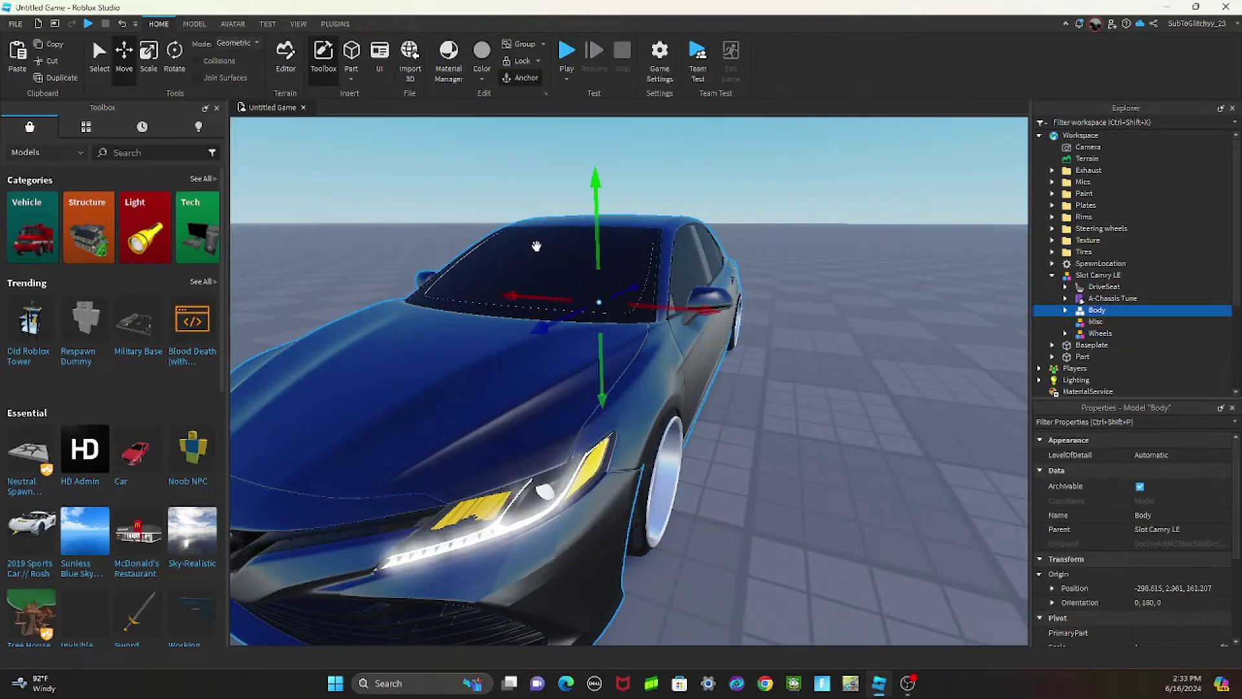
{"action": "left_click_drag", "start_coordinate": [592, 229], "coordinate": [631, 230]}
{"action": "left_click", "coordinate": [778, 374]}
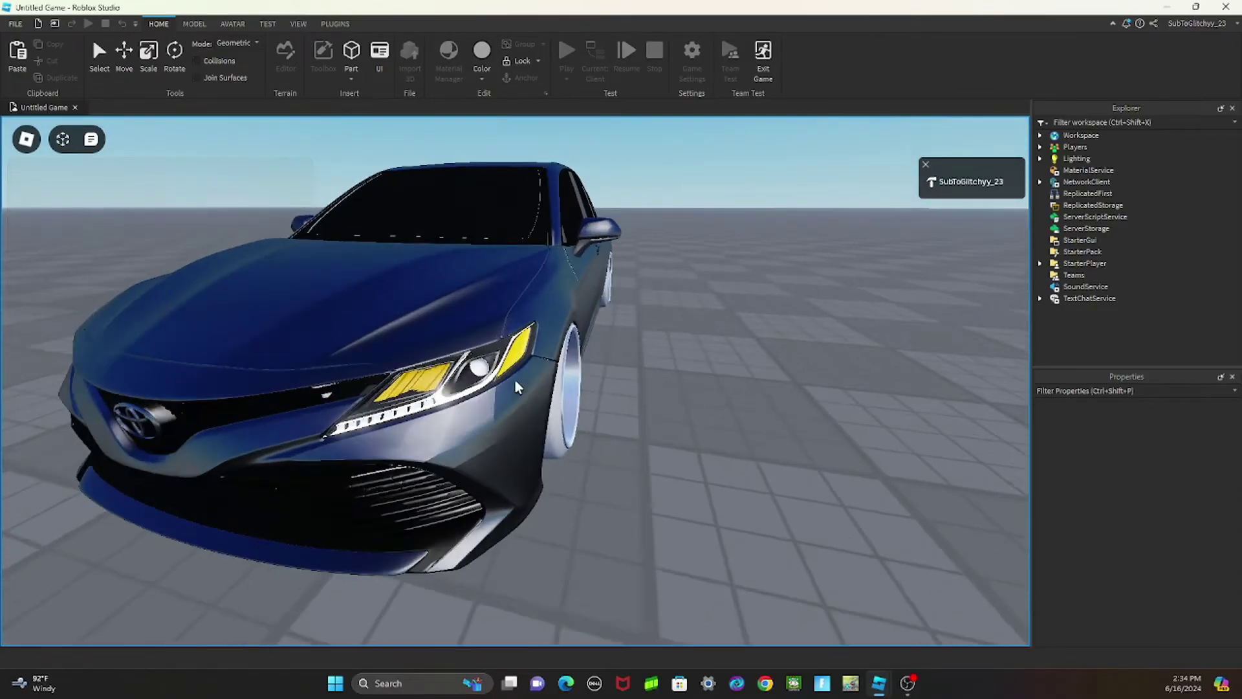
{"action": "scroll", "coordinate": [514, 387], "scroll_direction": "down", "scroll_amount": 3}
{"action": "key", "text": "w"}
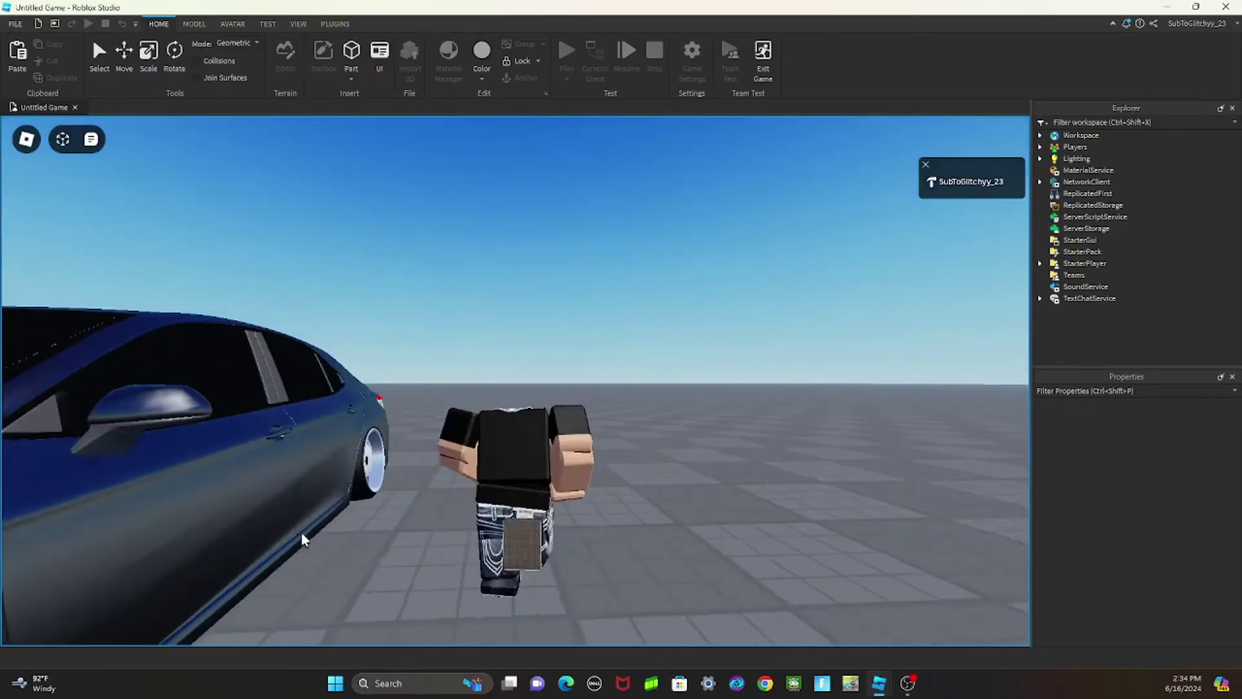
{"action": "right_click_drag", "start_coordinate": [302, 535], "coordinate": [301, 532]}
{"action": "key", "text": "w"}
{"action": "key", "text": "w"}
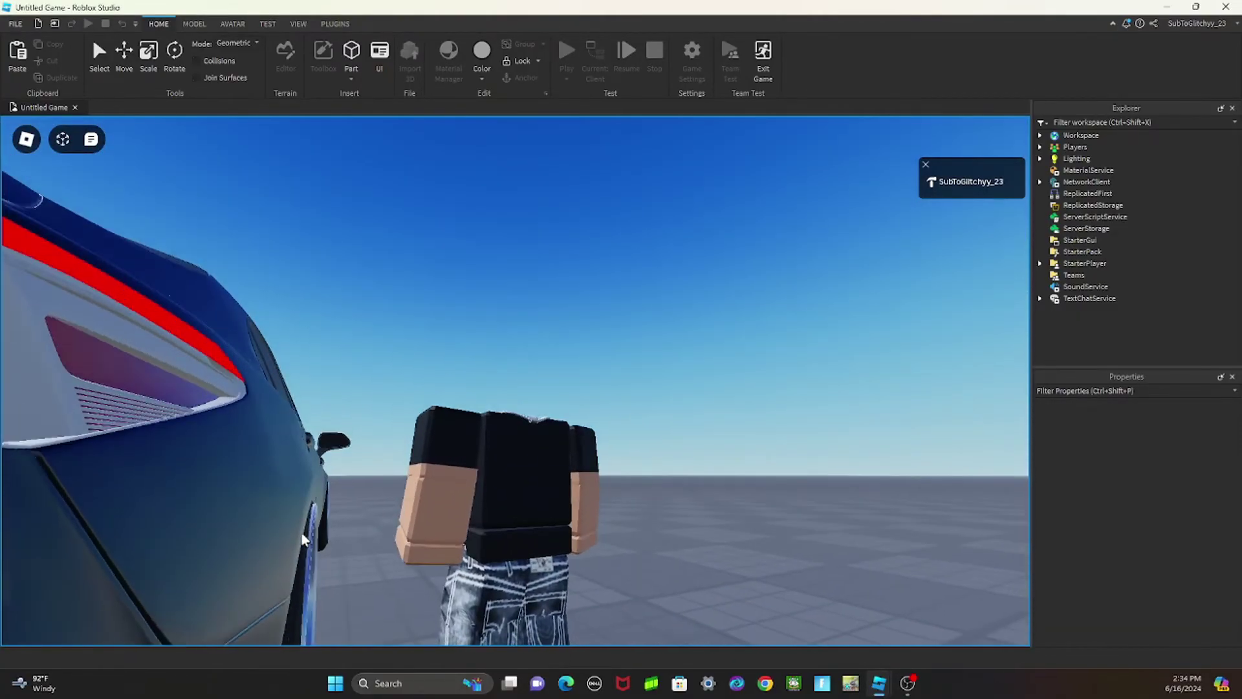
{"action": "key", "text": "w"}
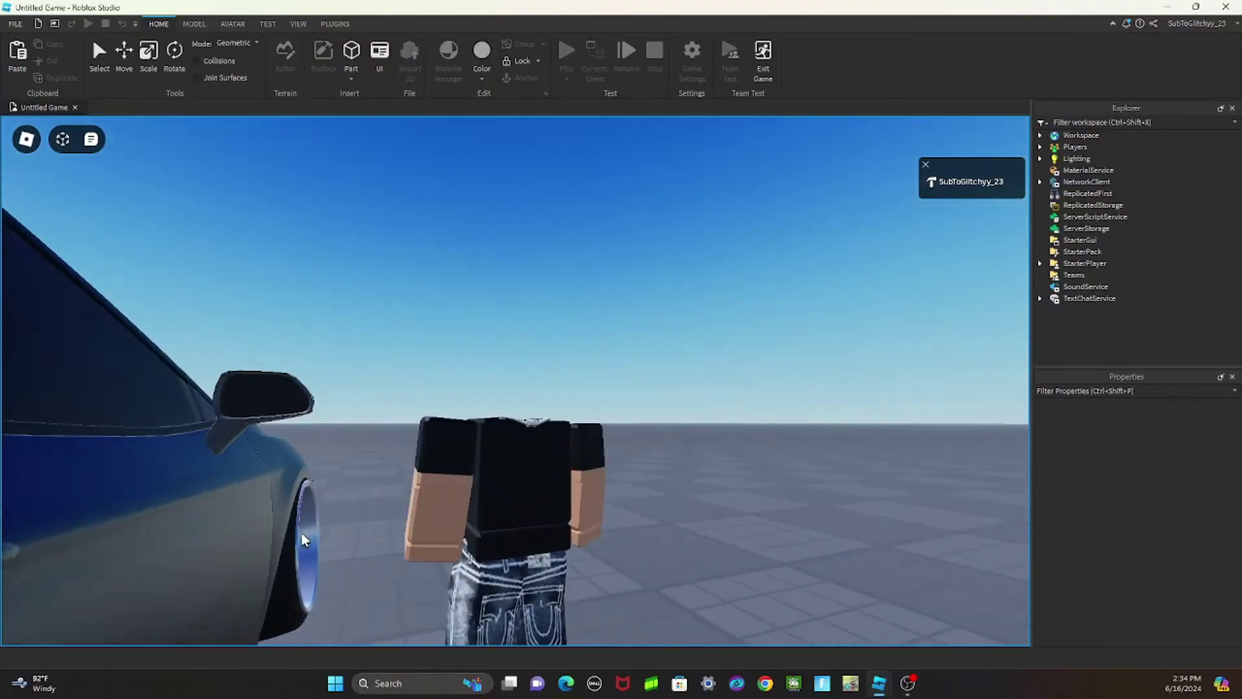
{"action": "key", "text": "s"}
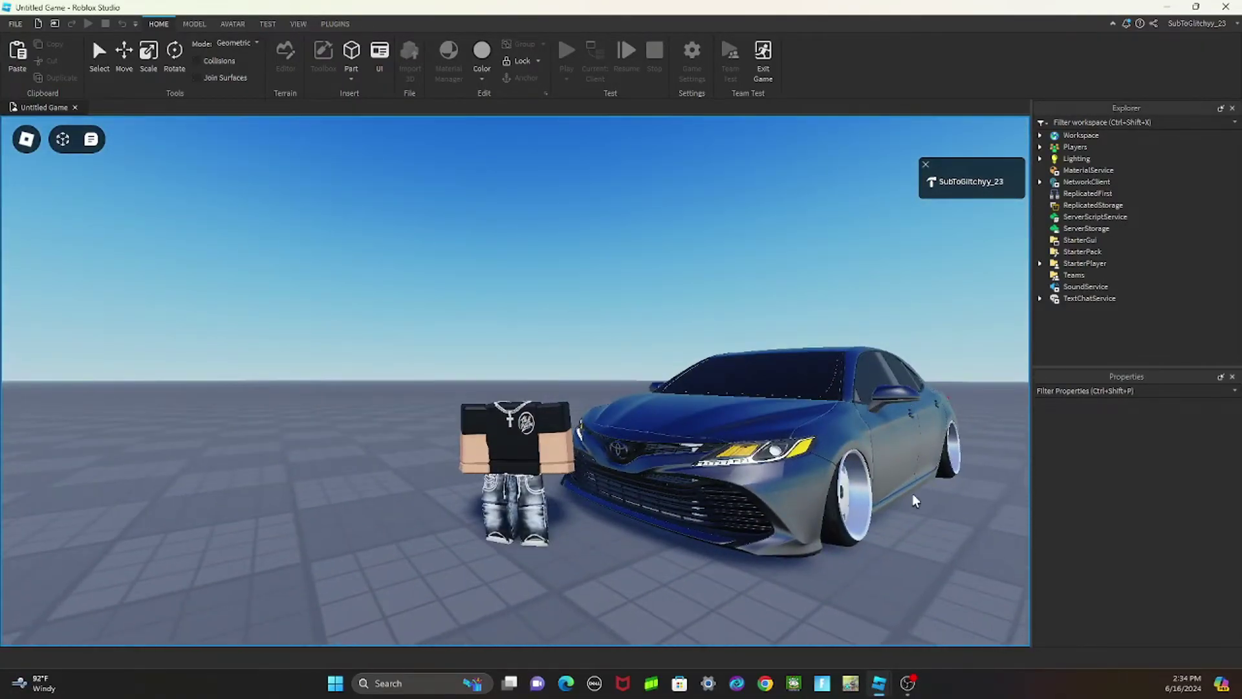
{"action": "right_click_drag", "start_coordinate": [958, 482], "coordinate": [944, 478]}
{"action": "key", "text": "a"}
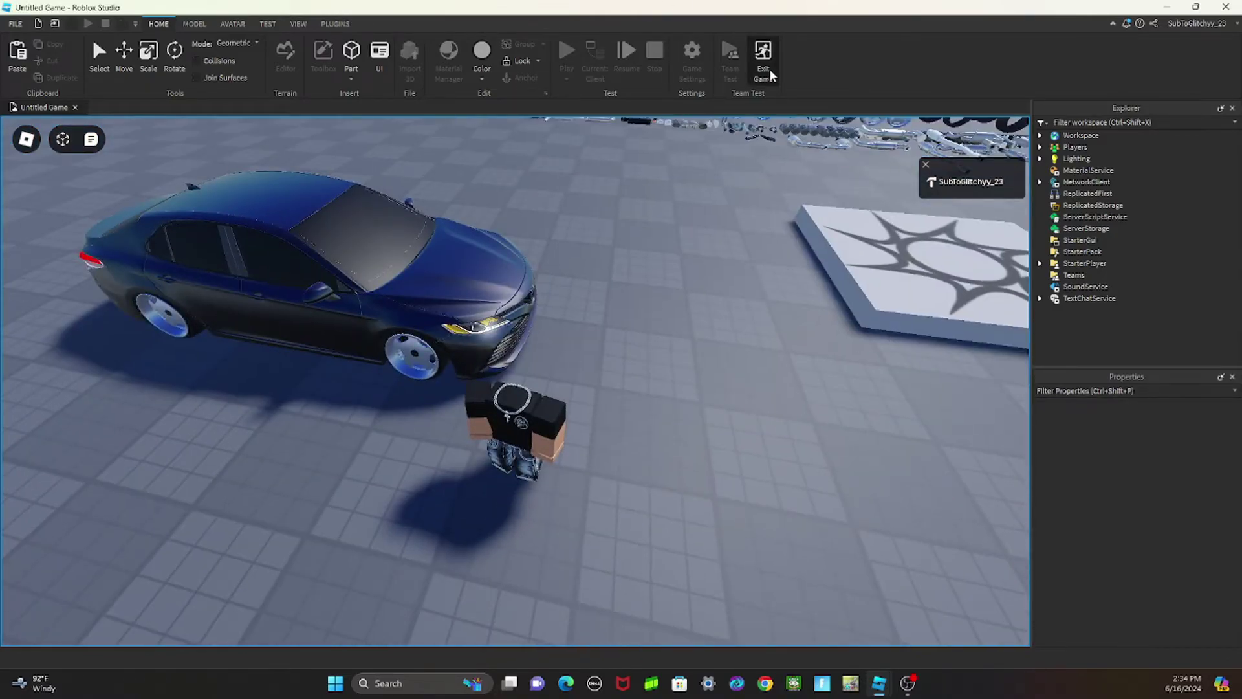
Step: End the test session and nudge the FL and RL wheels slightly sideways
{"action": "left_click", "coordinate": [763, 59]}
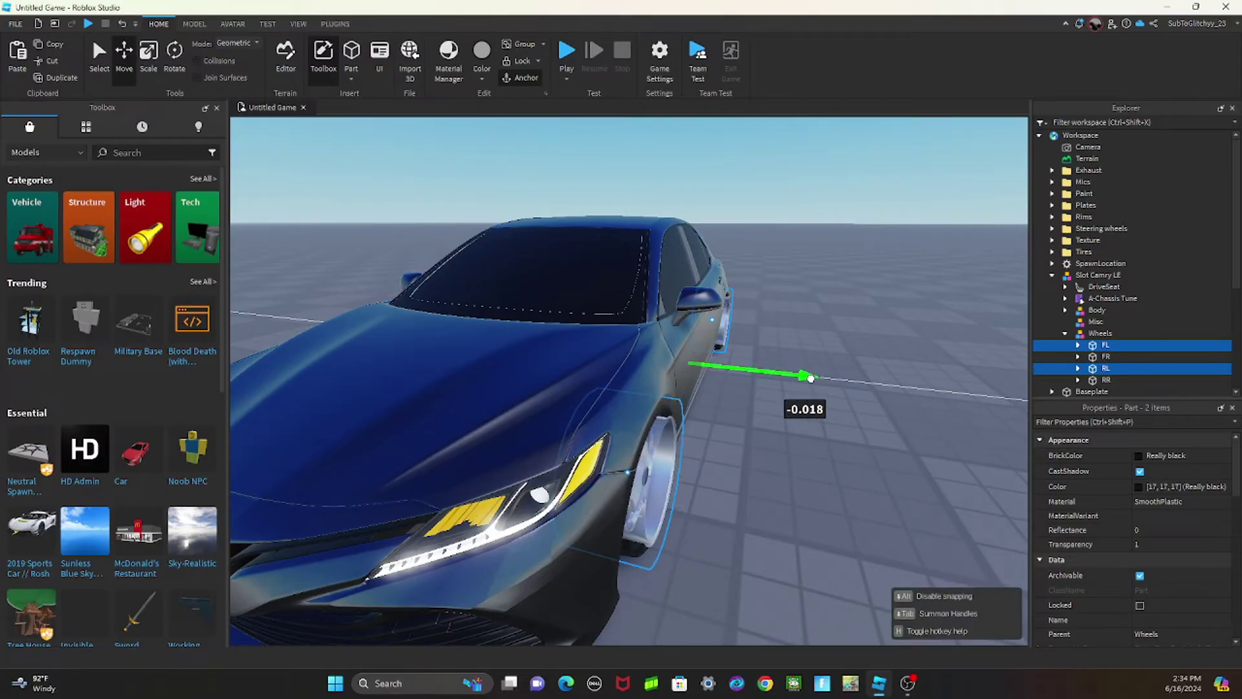
{"action": "left_click", "coordinate": [834, 452]}
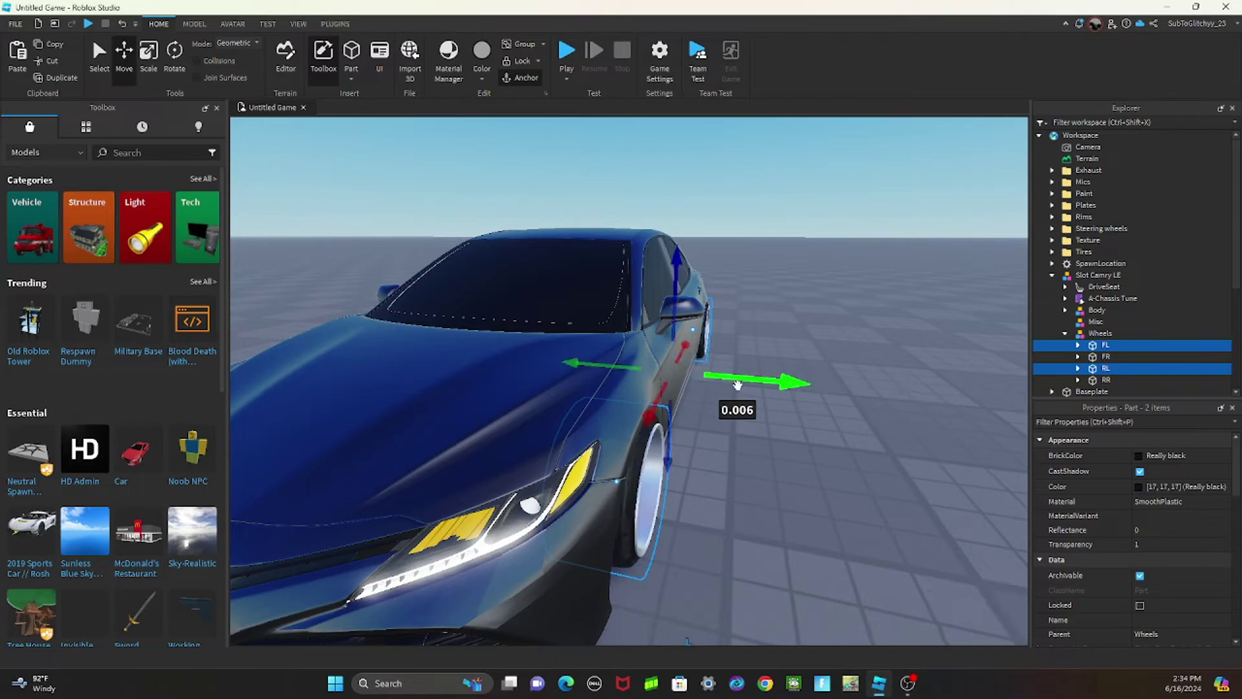
{"action": "left_click", "coordinate": [755, 498]}
{"action": "scroll", "coordinate": [754, 500], "scroll_direction": "up", "scroll_amount": 3}
{"action": "scroll", "coordinate": [755, 499], "scroll_direction": "down", "scroll_amount": 3}
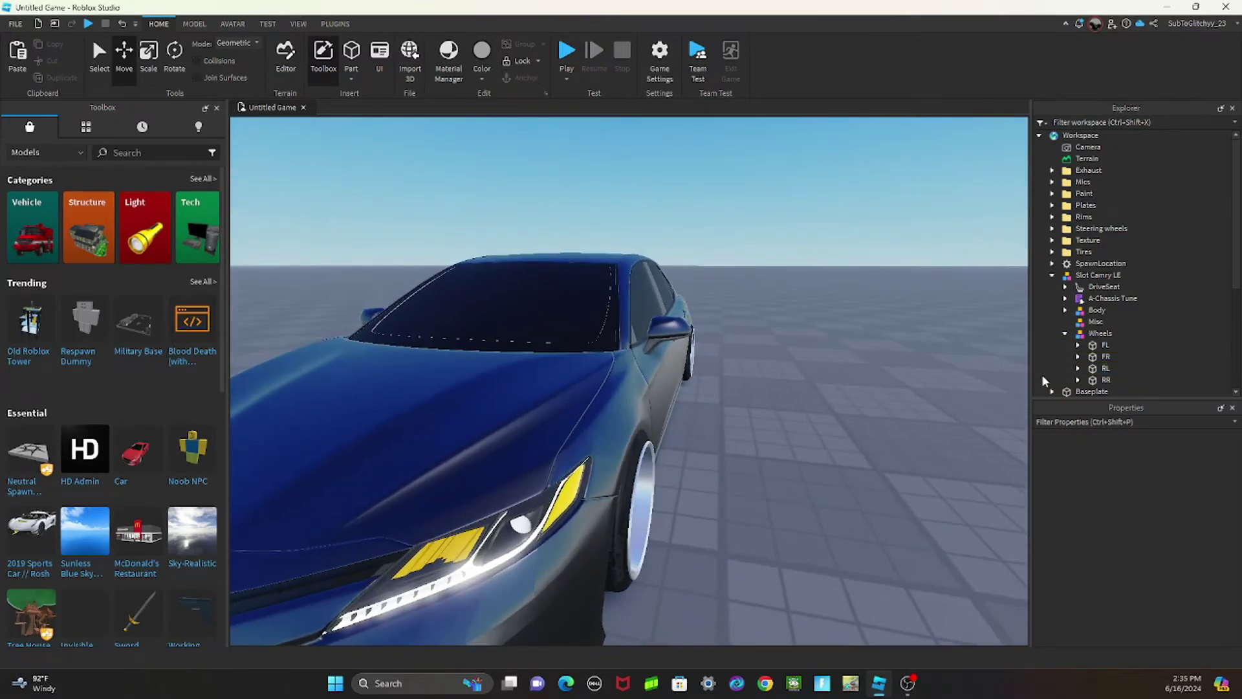
{"action": "left_click_drag", "start_coordinate": [559, 274], "coordinate": [556, 275]}
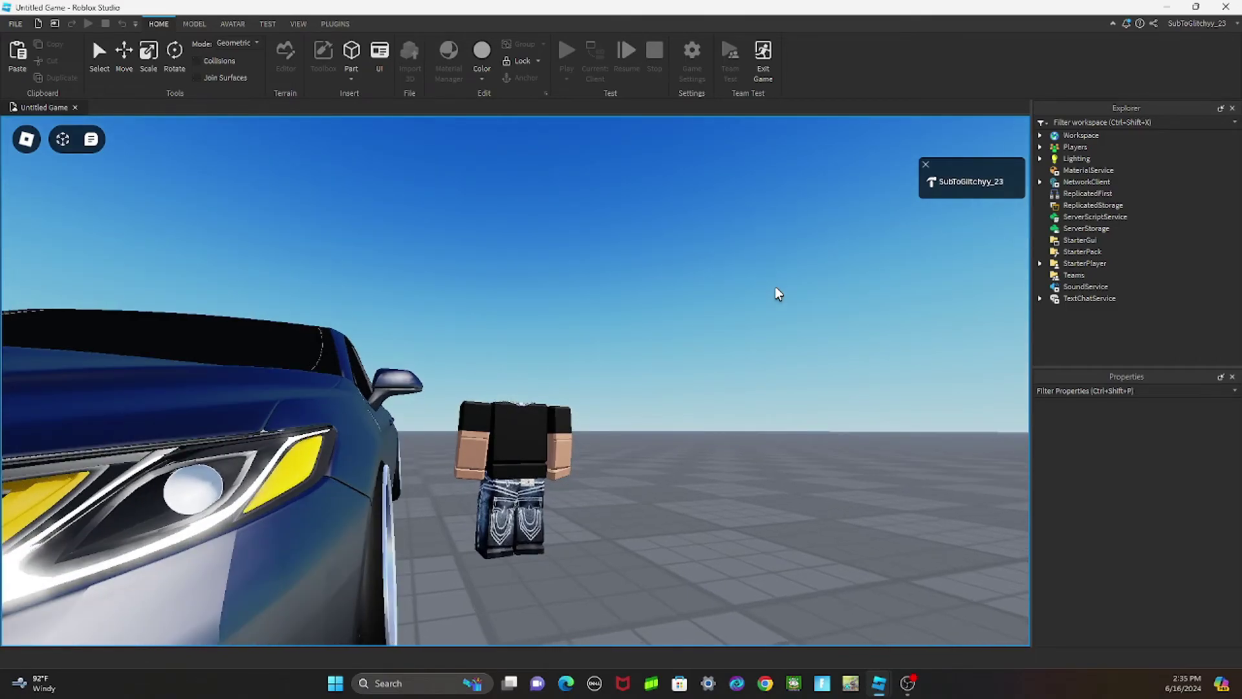
{"action": "key", "text": "a"}
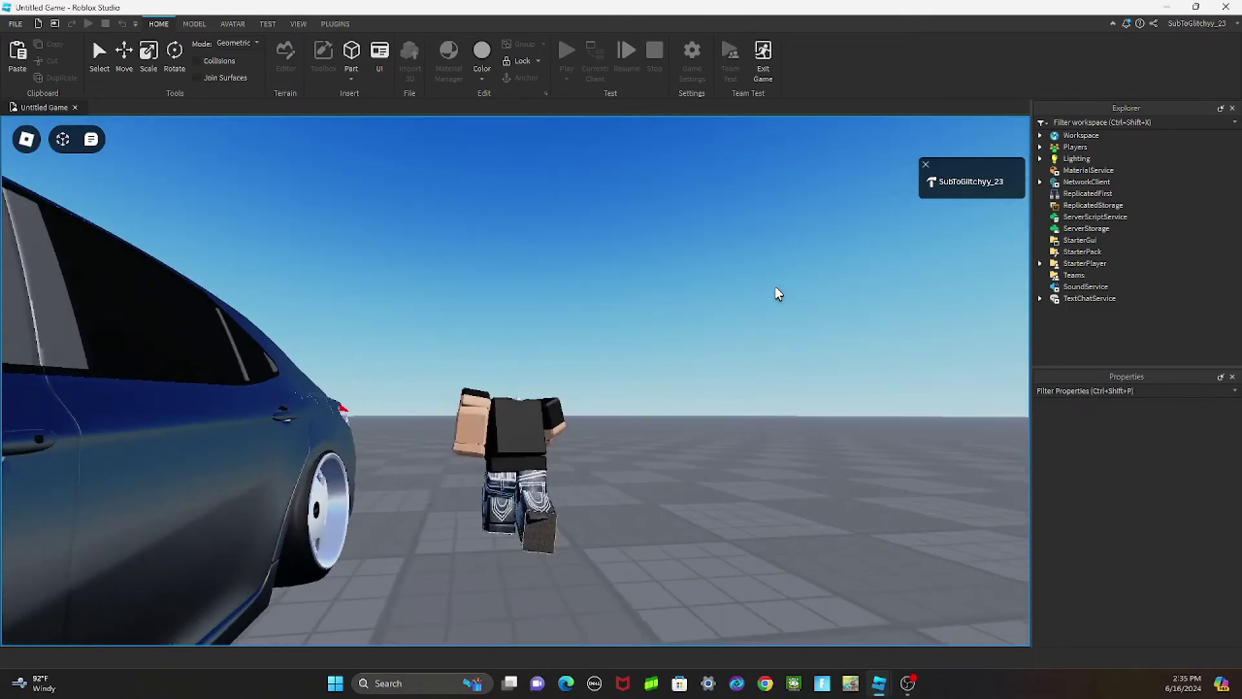
{"action": "key", "text": "a"}
{"action": "key", "text": "a"}
{"action": "key", "text": "w"}
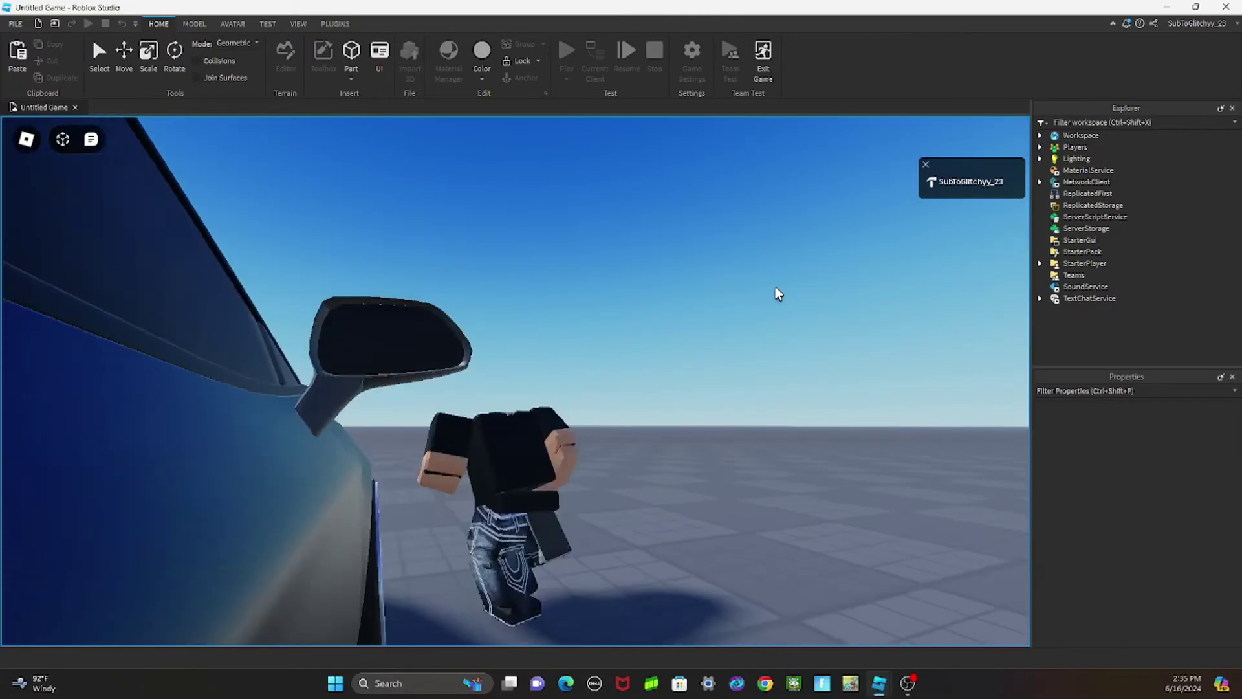
{"action": "key", "text": "s"}
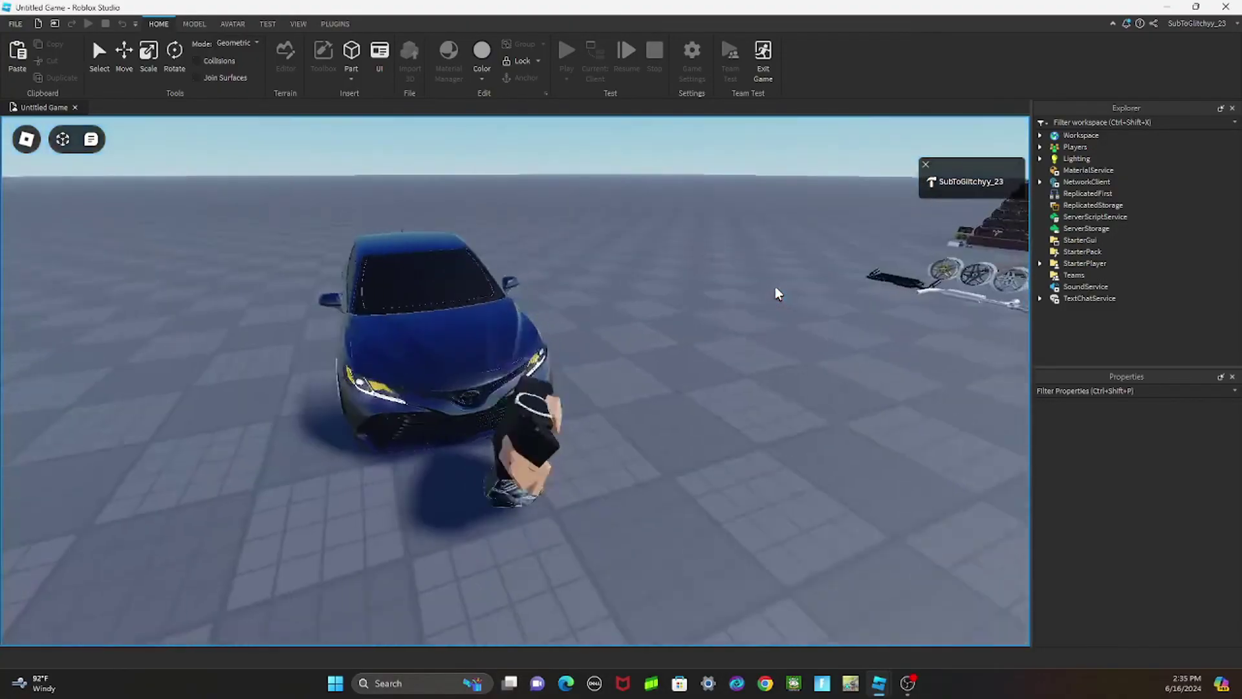
{"action": "scroll", "coordinate": [776, 293], "scroll_direction": "up", "scroll_amount": 3}
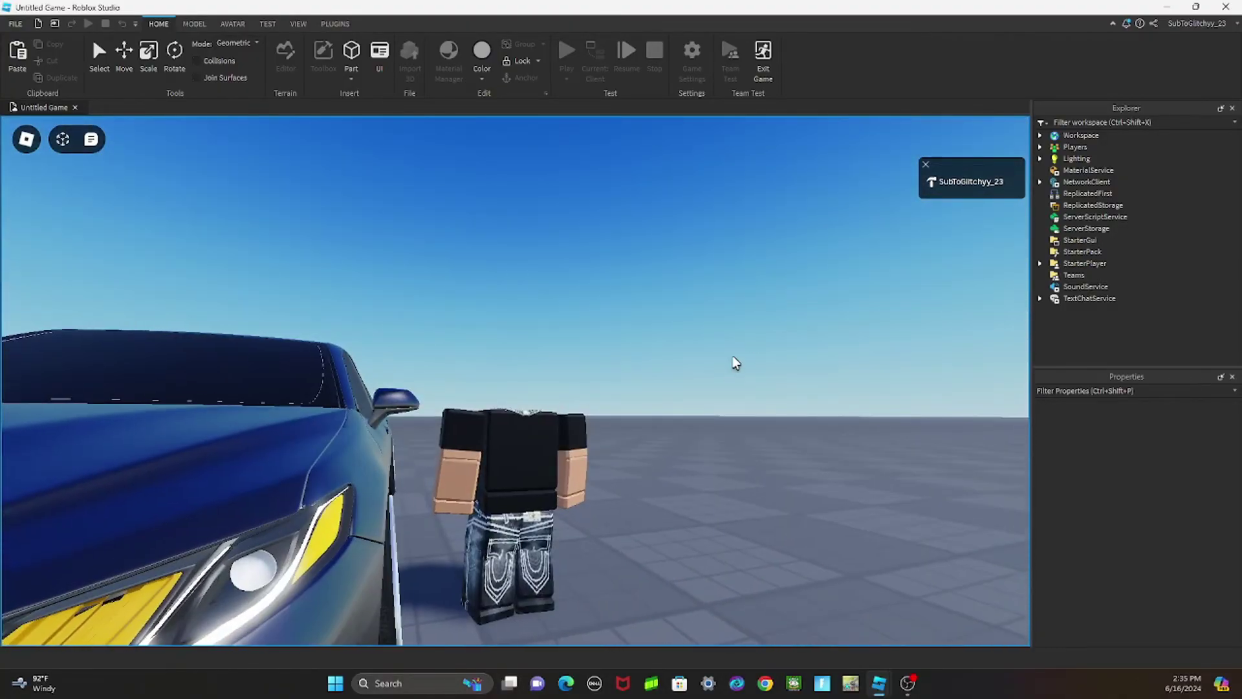
{"action": "right_click_drag", "start_coordinate": [728, 372], "coordinate": [726, 364]}
{"action": "key", "text": "w"}
{"action": "scroll", "coordinate": [726, 364], "scroll_direction": "up", "scroll_amount": 3}
{"action": "scroll", "coordinate": [726, 364], "scroll_direction": "down", "scroll_amount": 3}
{"action": "scroll", "coordinate": [726, 364], "scroll_direction": "up", "scroll_amount": 3}
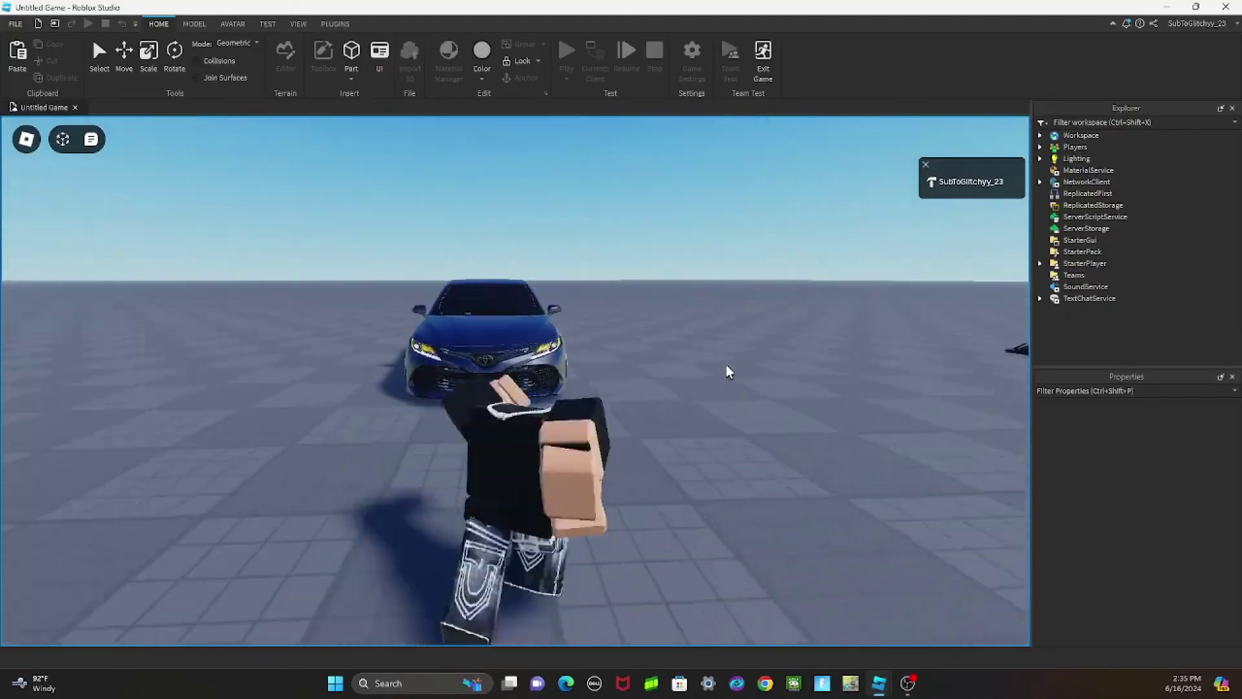
{"action": "scroll", "coordinate": [727, 364], "scroll_direction": "down", "scroll_amount": 2}
{"action": "key", "text": "w"}
{"action": "scroll", "coordinate": [724, 364], "scroll_direction": "down", "scroll_amount": 2}
{"action": "scroll", "coordinate": [726, 364], "scroll_direction": "up", "scroll_amount": 2}
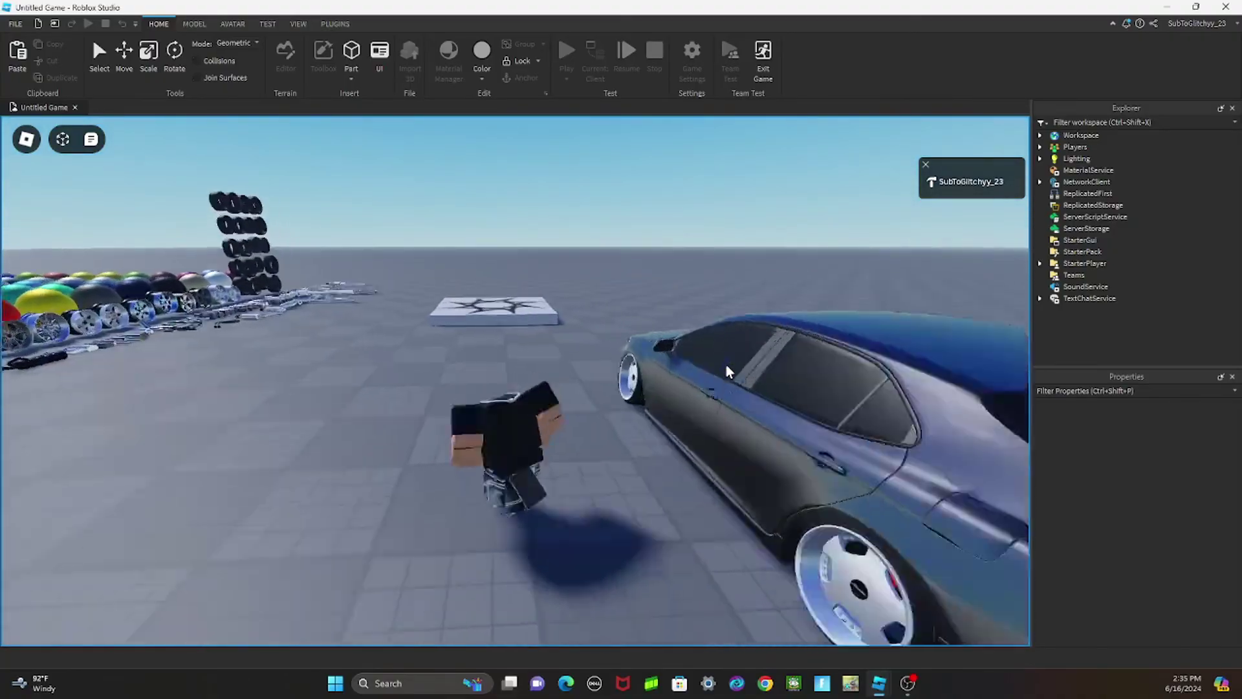
{"action": "key", "text": "w"}
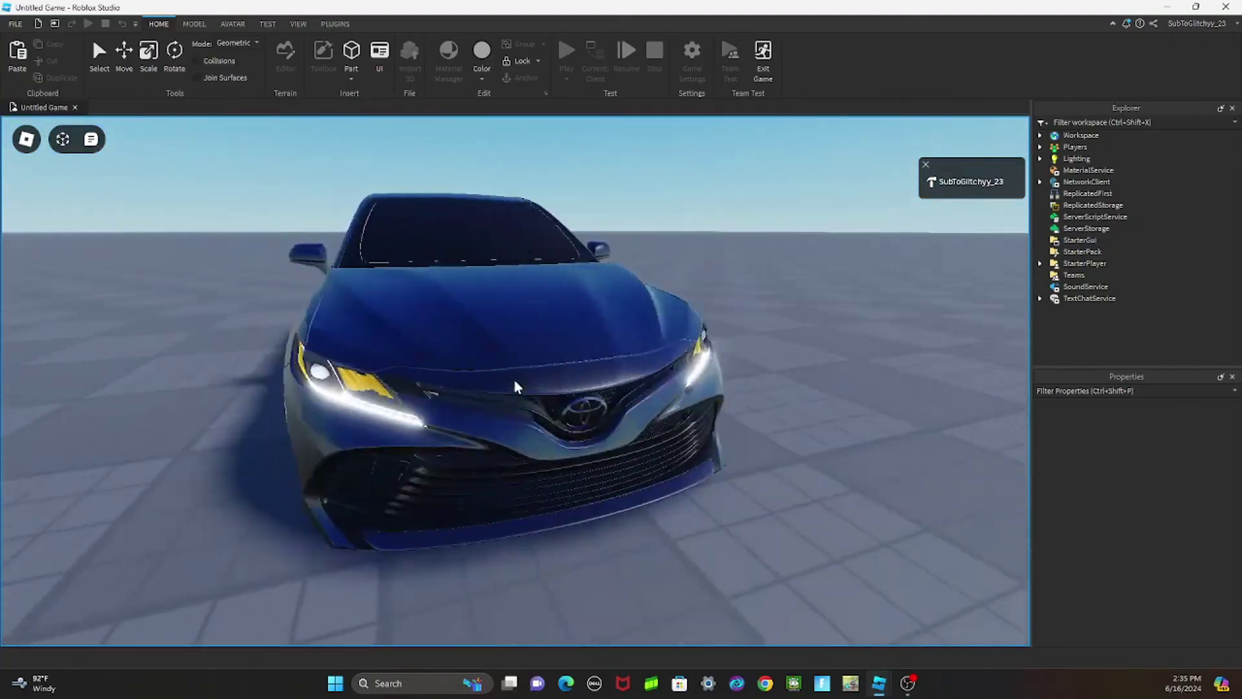
{"action": "scroll", "coordinate": [515, 387], "scroll_direction": "down", "scroll_amount": 3}
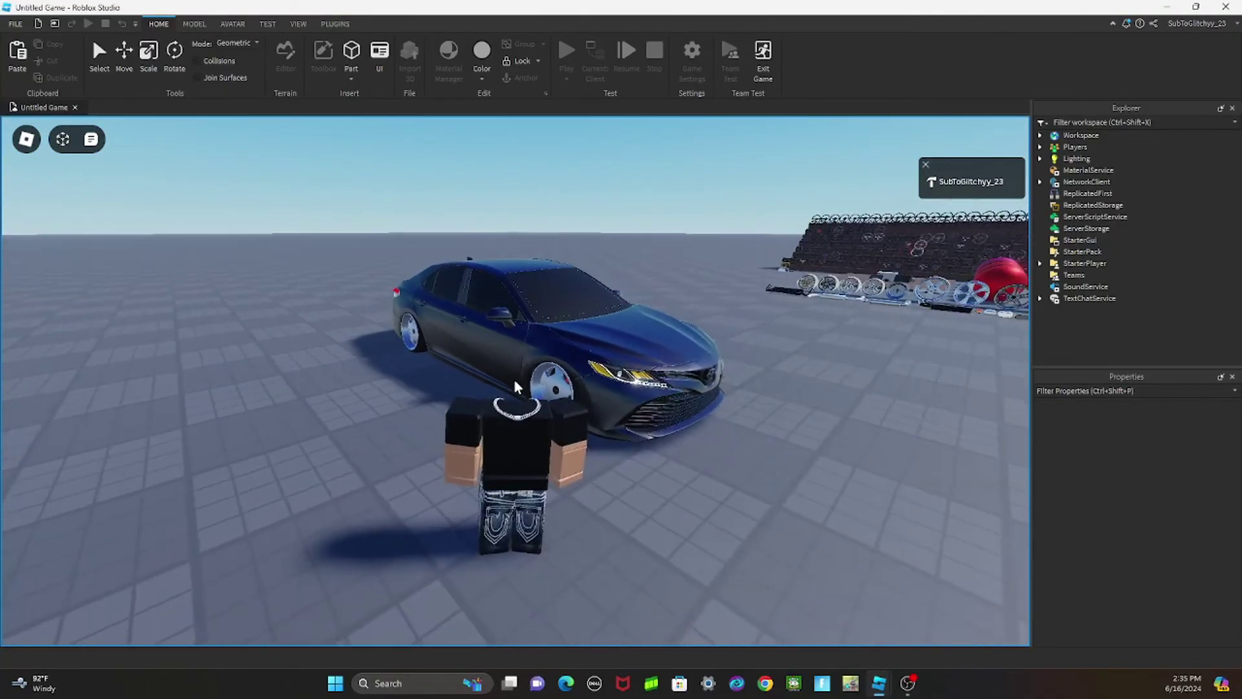
{"action": "right_click_drag", "start_coordinate": [514, 387], "coordinate": [514, 386]}
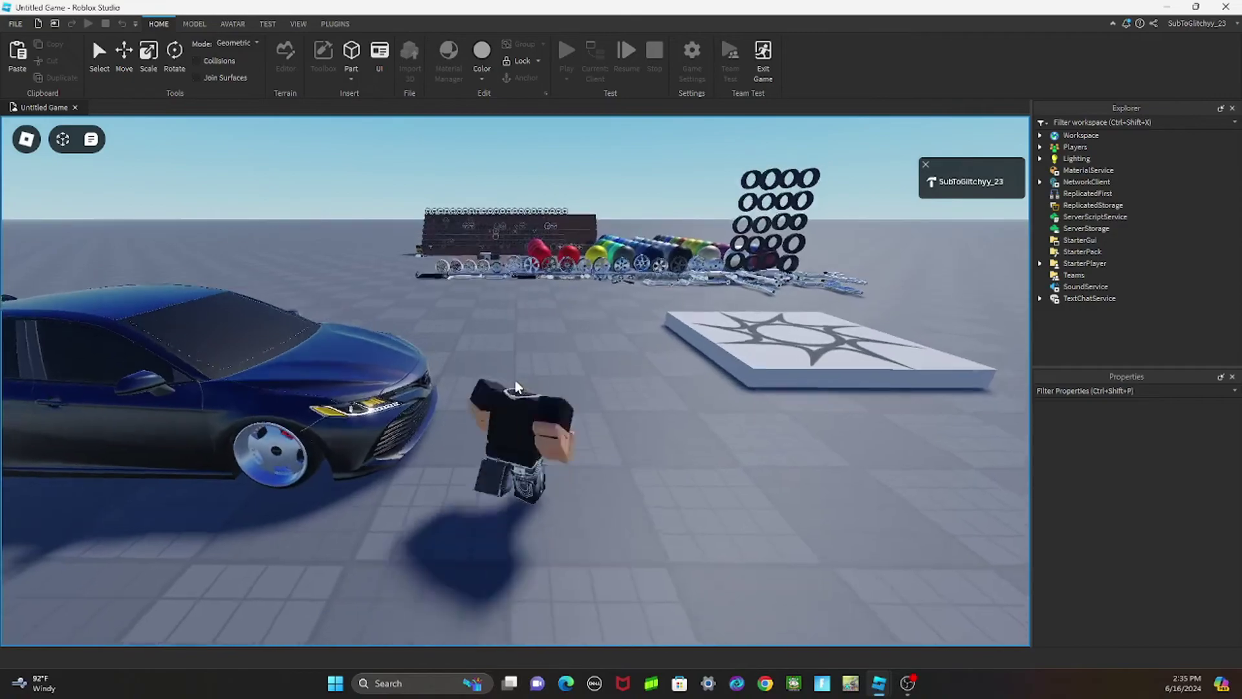
{"action": "key", "text": "w"}
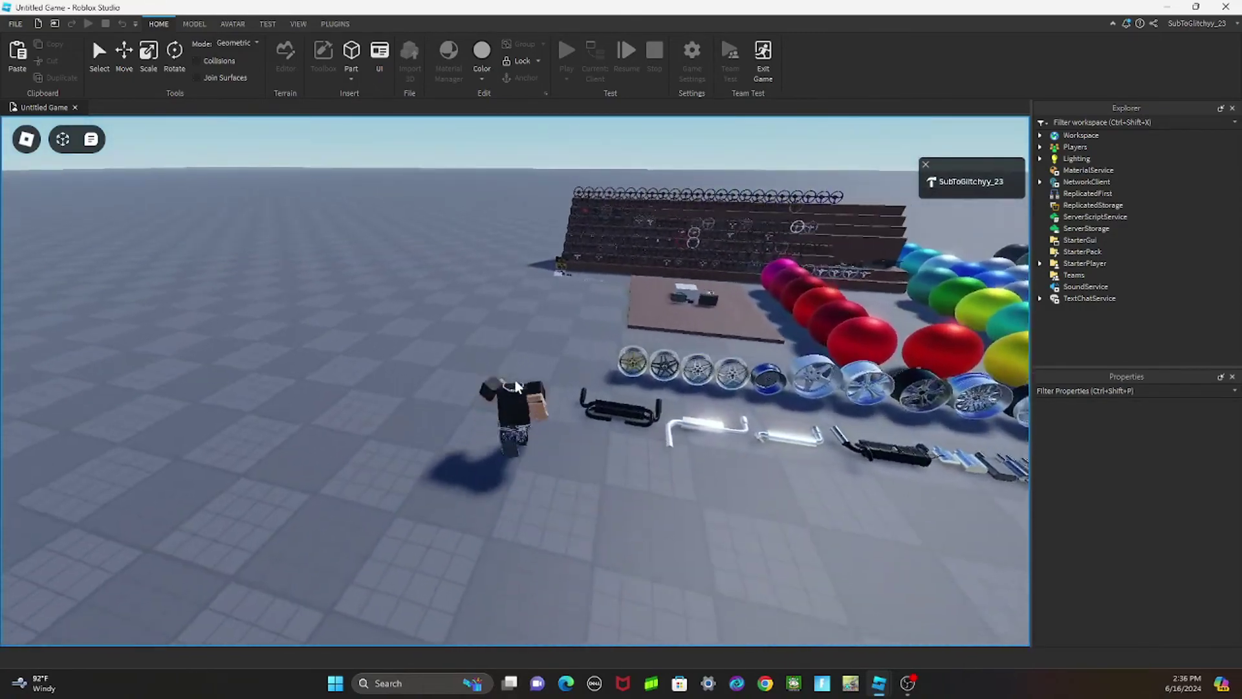
{"action": "key", "text": "w"}
{"action": "scroll", "coordinate": [514, 386], "scroll_direction": "up", "scroll_amount": 3}
{"action": "right_click_drag", "start_coordinate": [514, 386], "coordinate": [515, 379]}
{"action": "scroll", "coordinate": [515, 383], "scroll_direction": "down", "scroll_amount": 3}
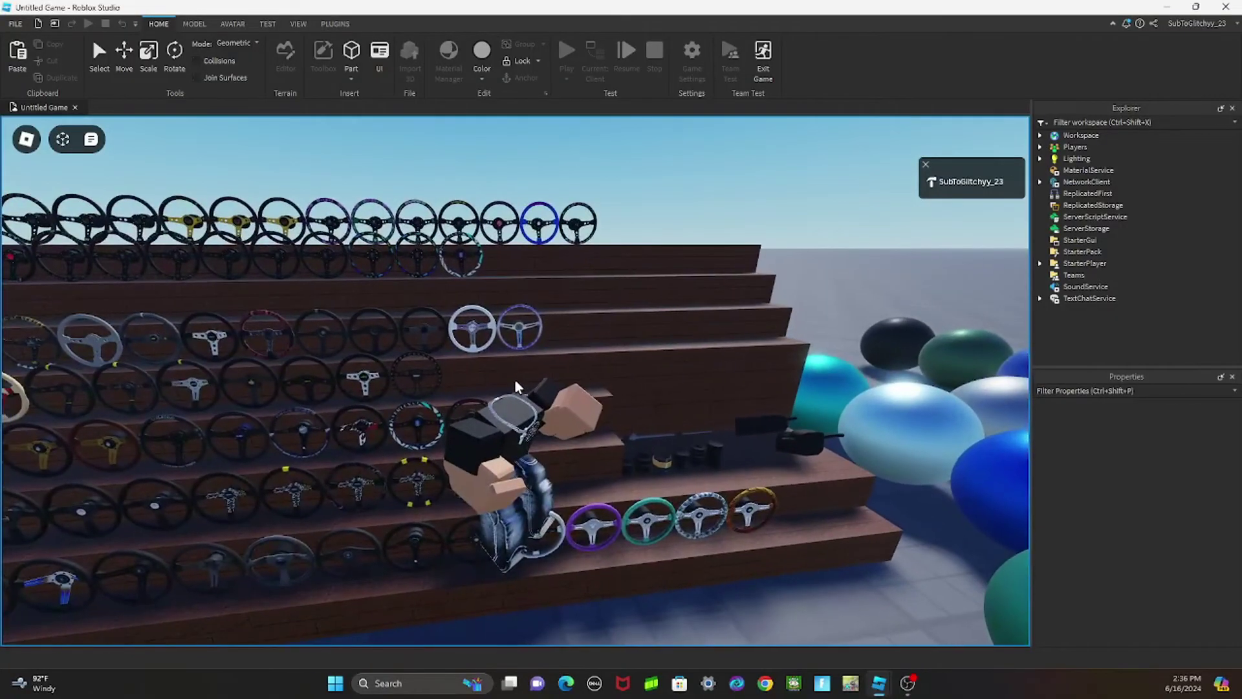
{"action": "scroll", "coordinate": [515, 380], "scroll_direction": "up", "scroll_amount": 2}
{"action": "scroll", "coordinate": [516, 380], "scroll_direction": "up", "scroll_amount": 3}
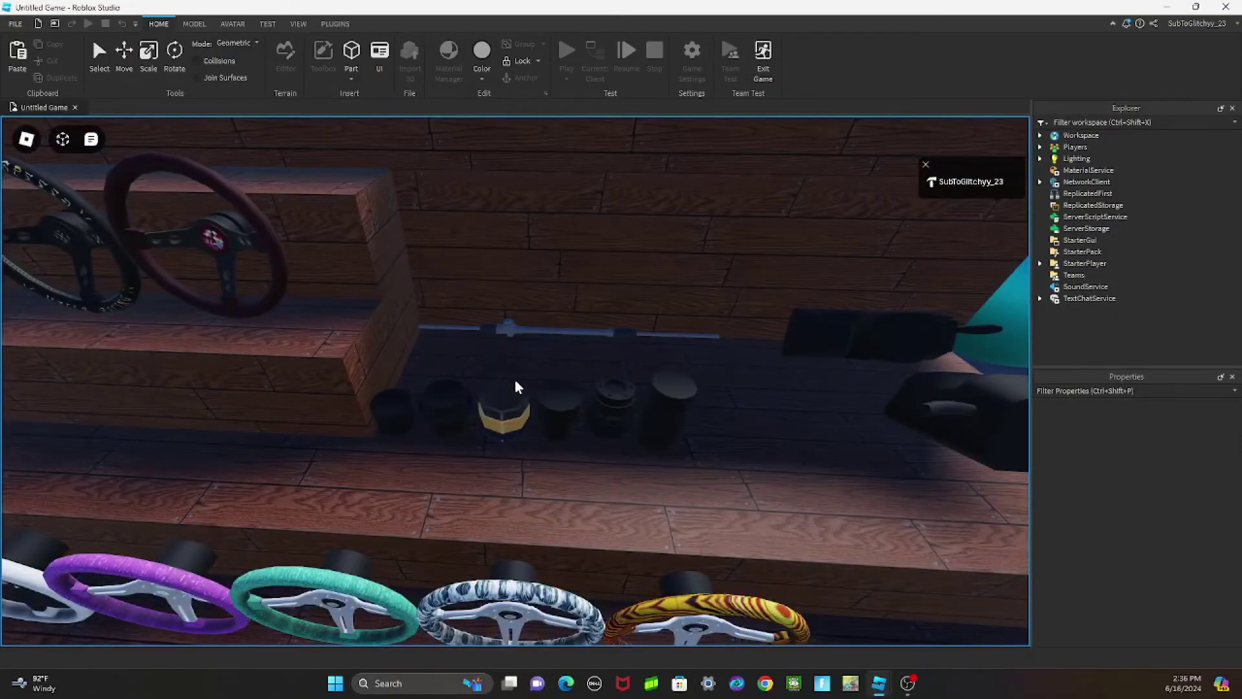
{"action": "right_click_drag", "start_coordinate": [514, 379], "coordinate": [514, 378]}
{"action": "scroll", "coordinate": [515, 379], "scroll_direction": "down", "scroll_amount": 3}
{"action": "scroll", "coordinate": [514, 379], "scroll_direction": "up", "scroll_amount": 2}
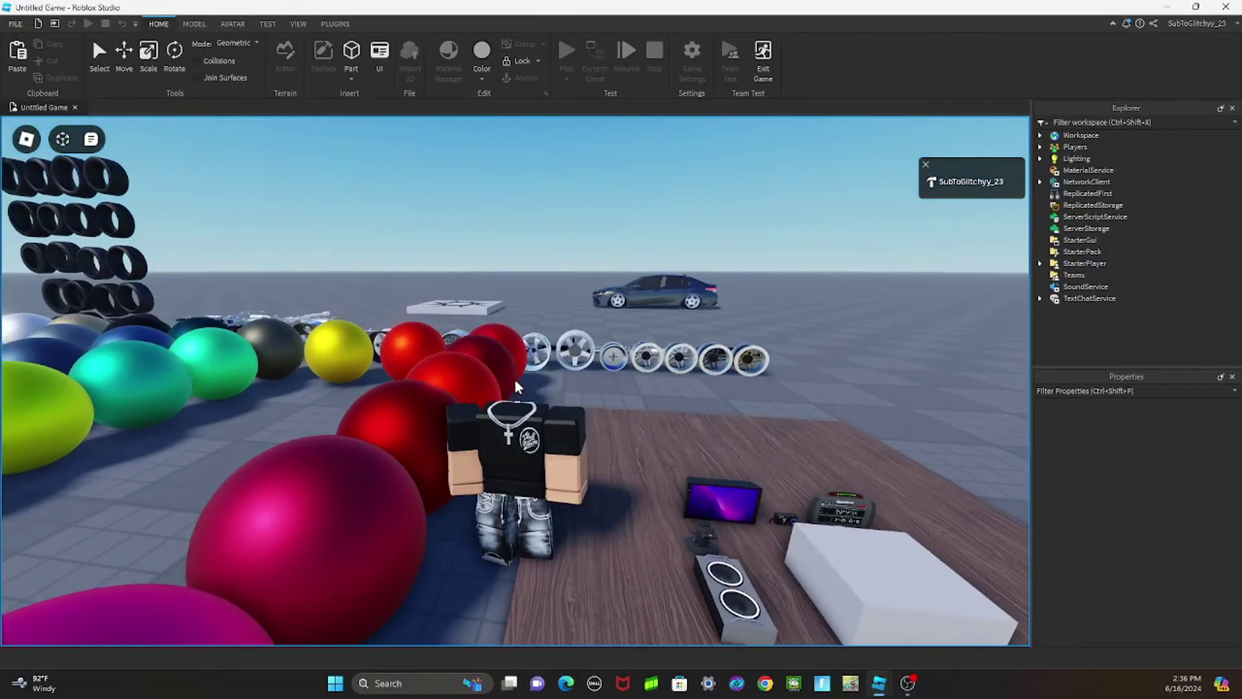
{"action": "right_click_drag", "start_coordinate": [515, 379], "coordinate": [515, 380]}
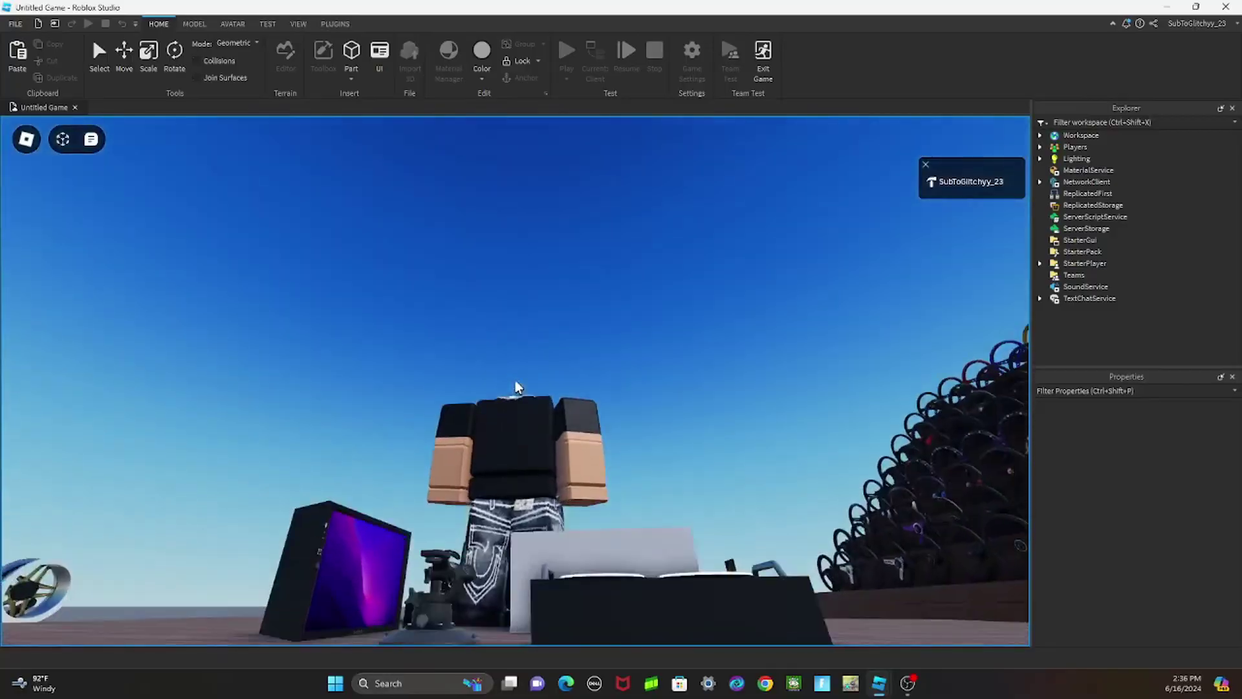
{"action": "right_click_drag", "start_coordinate": [515, 380], "coordinate": [515, 386]}
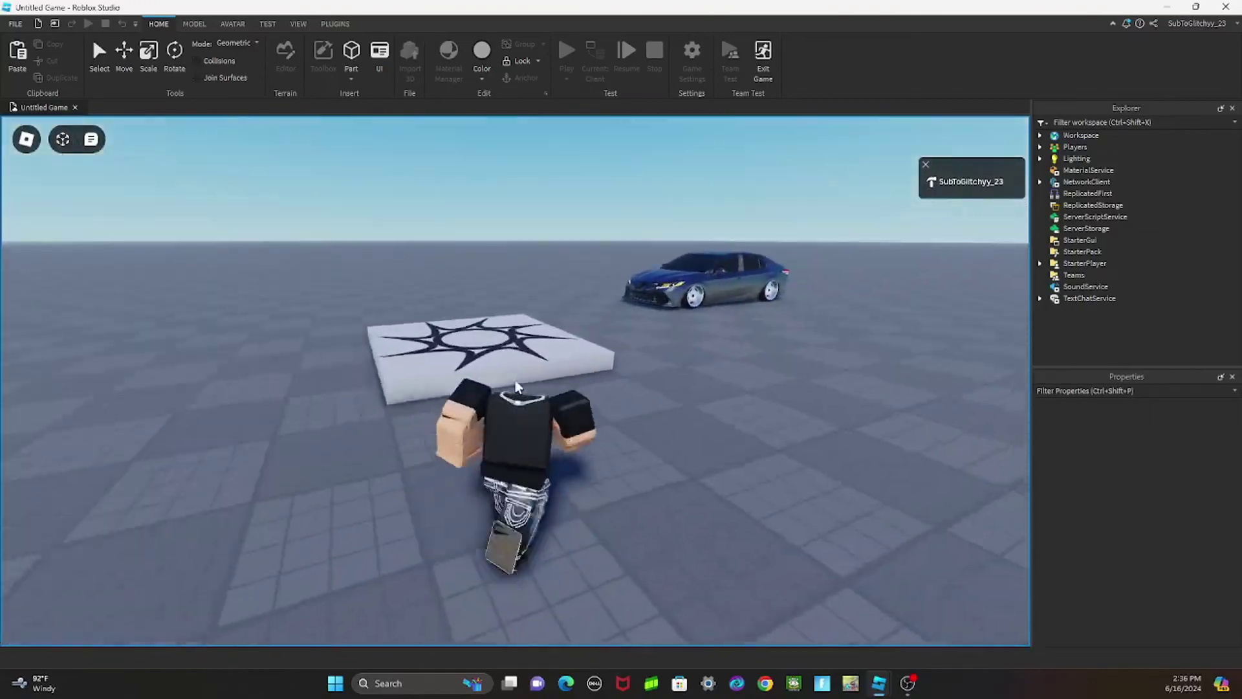
{"action": "key", "text": "d"}
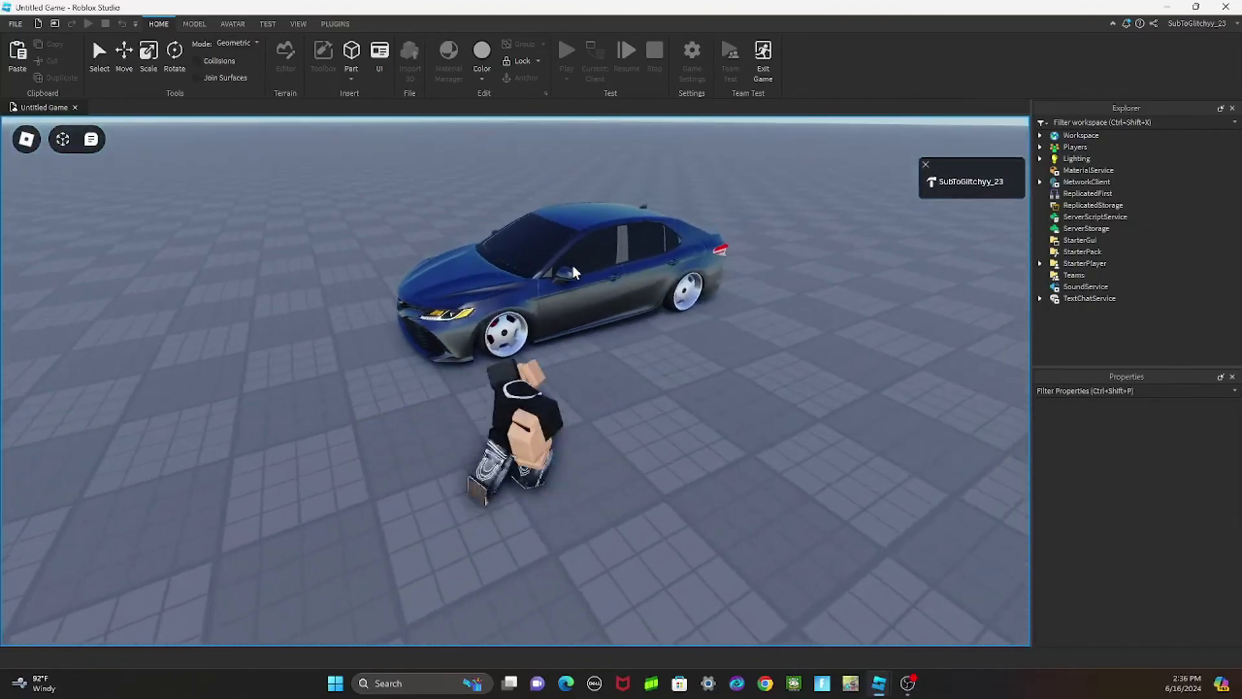
{"action": "mouse_move", "coordinate": [571, 264]}
{"action": "right_mouse_down"}
{"action": "mouse_move", "coordinate": [574, 297]}
{"action": "mouse_move", "coordinate": [573, 230]}
{"action": "right_mouse_up"}
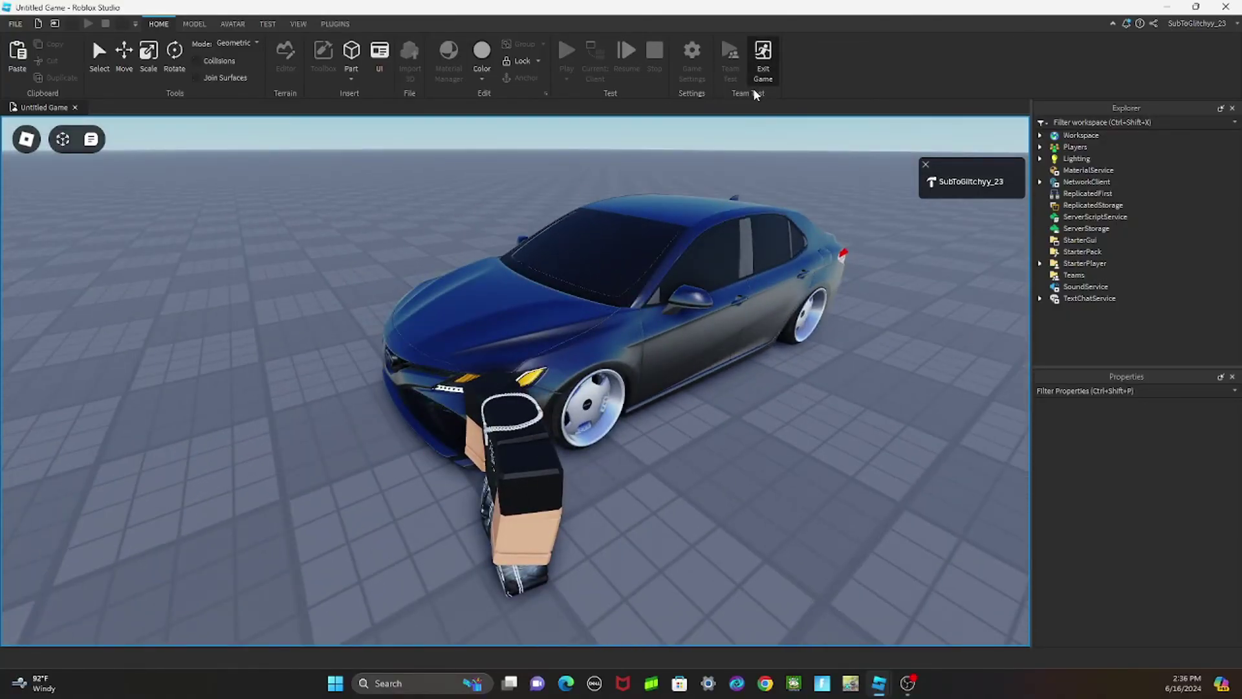
Step: Stop the playtest and insert the 'car sticker' Stickers model from the Toolbox
{"action": "left_click", "coordinate": [754, 87]}
{"action": "left_click", "coordinate": [620, 356]}
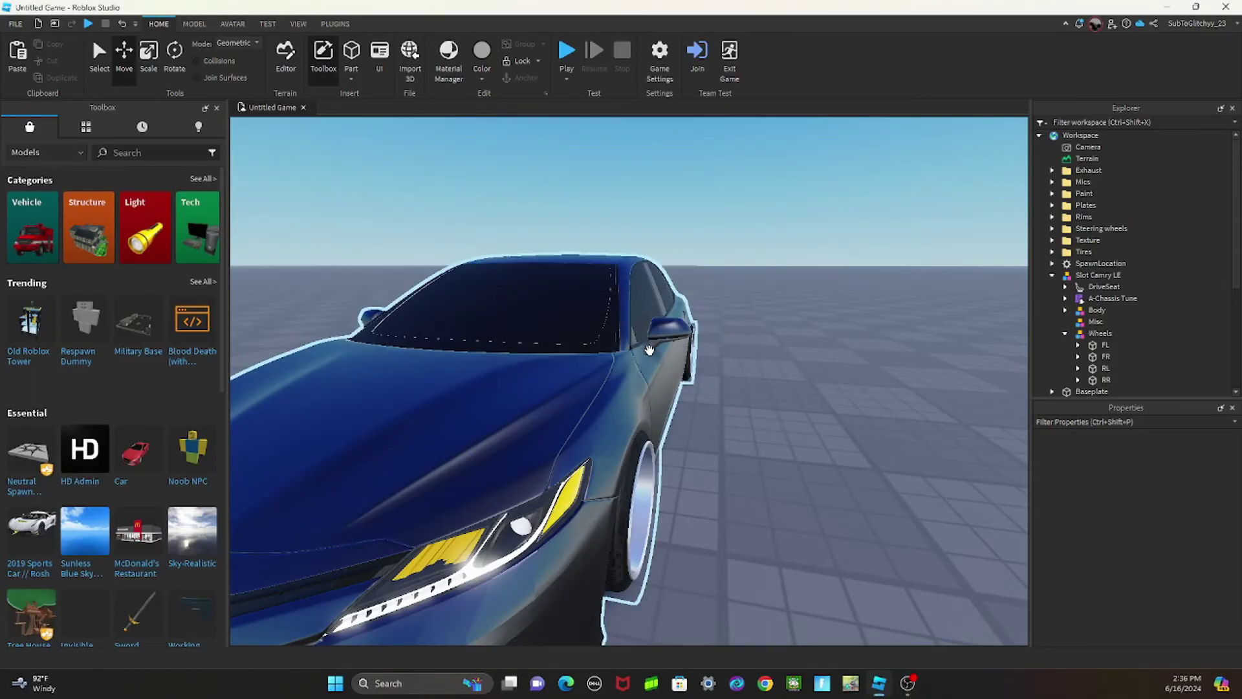
{"action": "type", "text": "car sticker"}
{"action": "key", "text": "Return"}
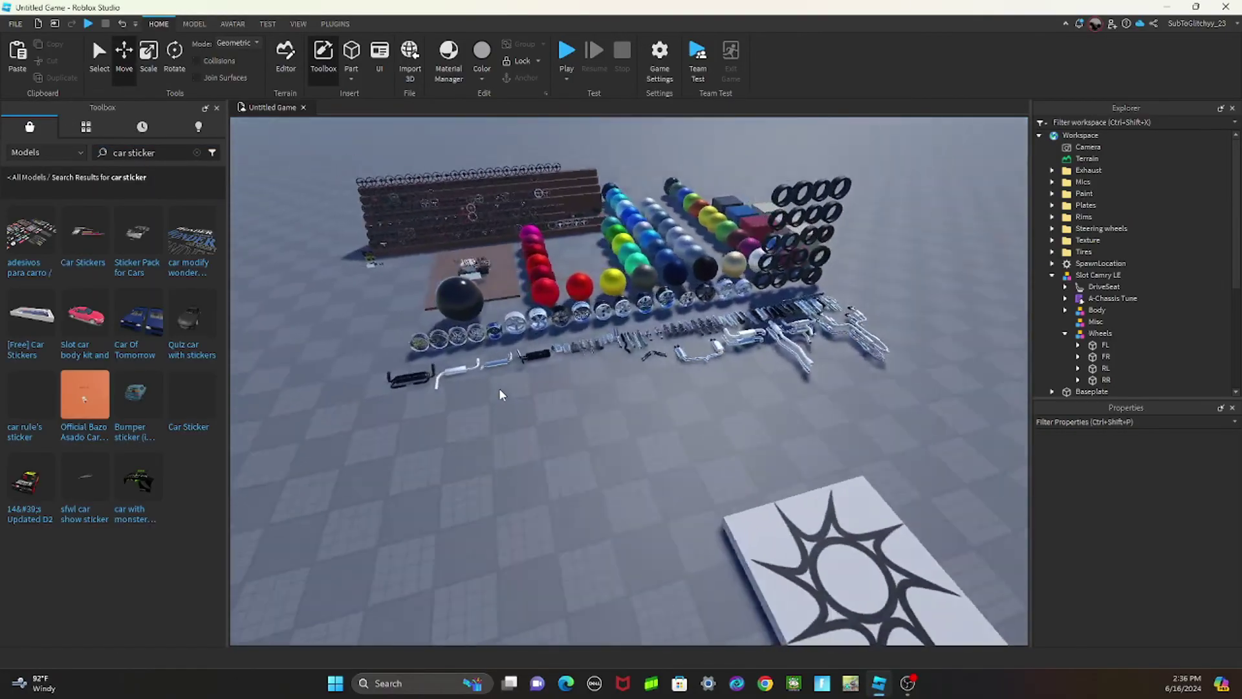
{"action": "left_click", "coordinate": [191, 238]}
{"action": "right_click_drag", "start_coordinate": [793, 438], "coordinate": [738, 427]}
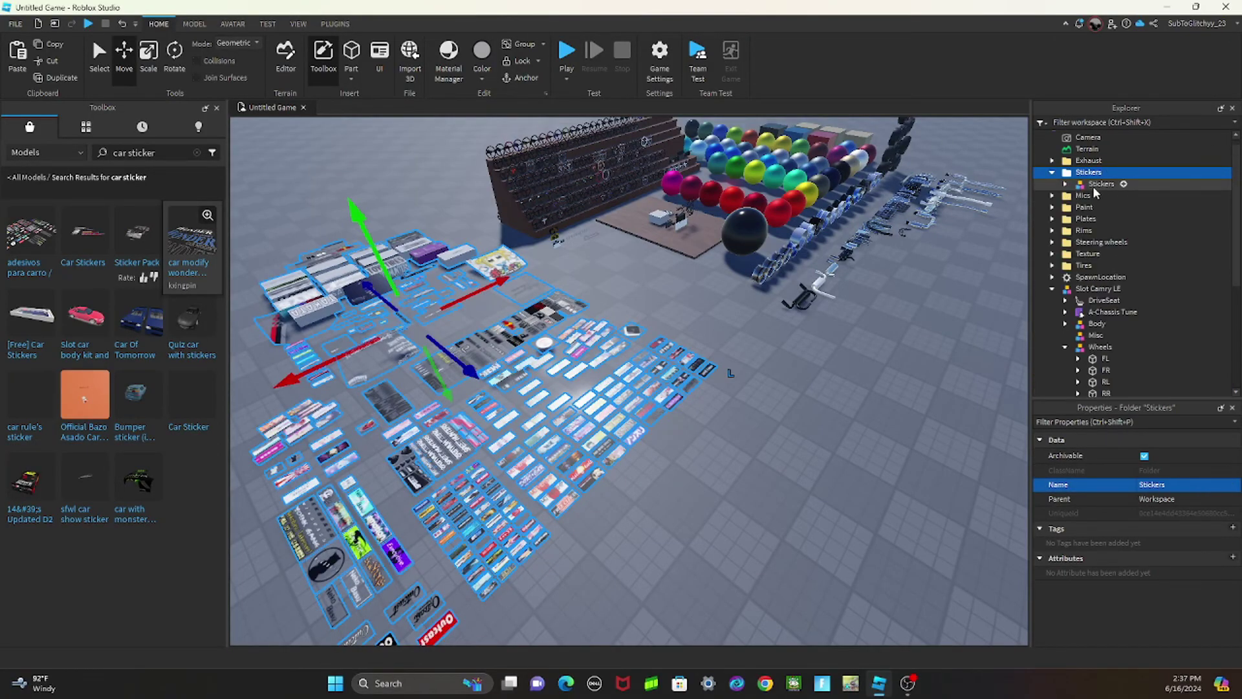
Step: Zoom in over the sticker pack and inspect individual stickers, including the sponge character
{"action": "key", "text": "ctrl+u"}
{"action": "scroll", "coordinate": [549, 495], "scroll_direction": "up", "scroll_amount": 6}
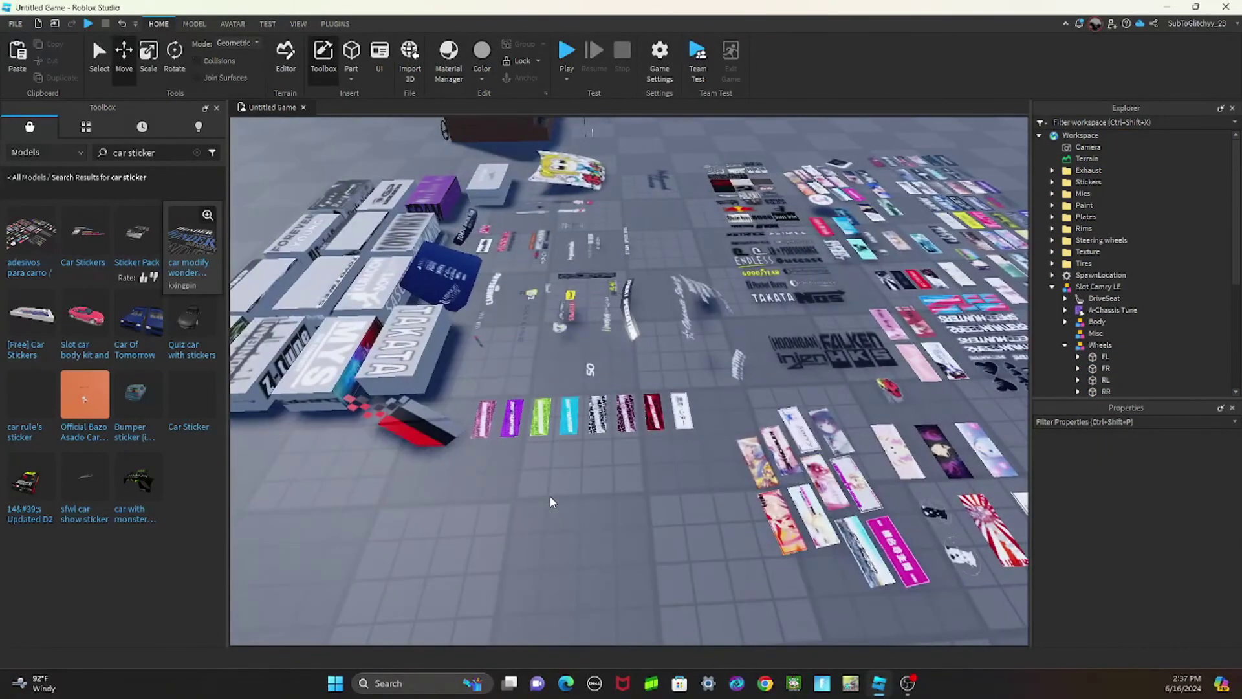
{"action": "right_click_drag", "start_coordinate": [550, 495], "coordinate": [583, 456]}
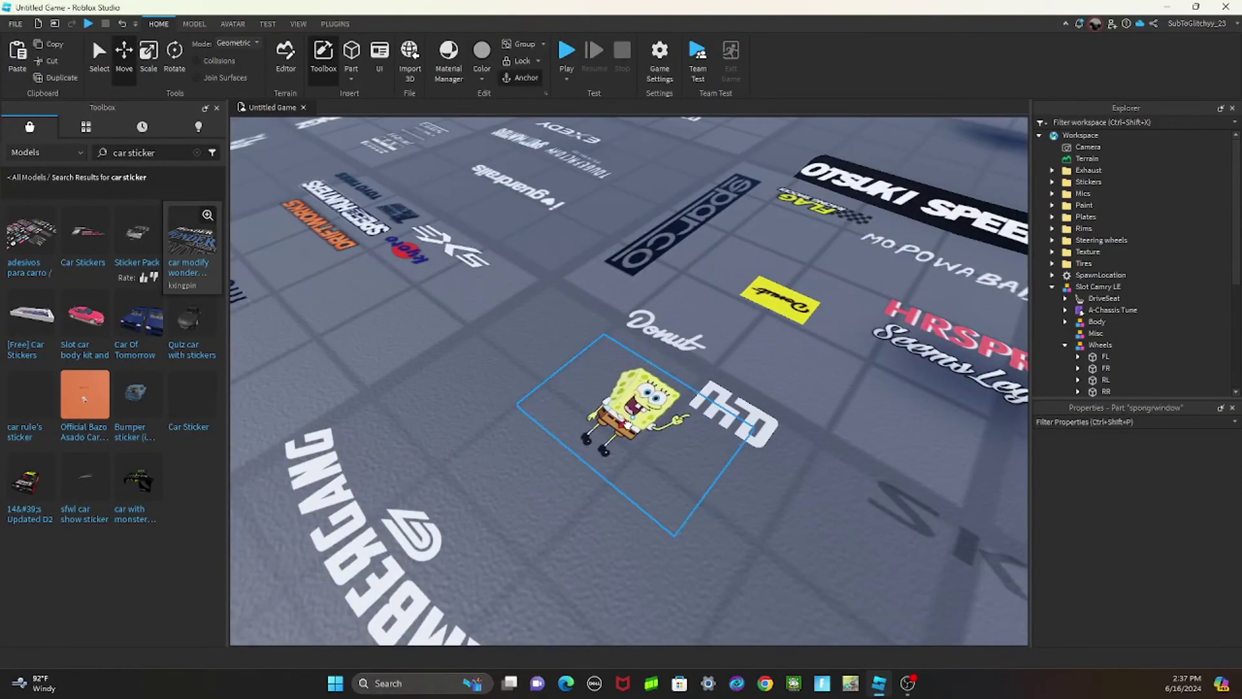
{"action": "left_click", "coordinate": [631, 393]}
{"action": "scroll", "coordinate": [647, 353], "scroll_direction": "down", "scroll_amount": 5}
{"action": "scroll", "coordinate": [703, 379], "scroll_direction": "down", "scroll_amount": 4}
{"action": "scroll", "coordinate": [734, 273], "scroll_direction": "up", "scroll_amount": 2}
{"action": "left_click", "coordinate": [679, 229]}
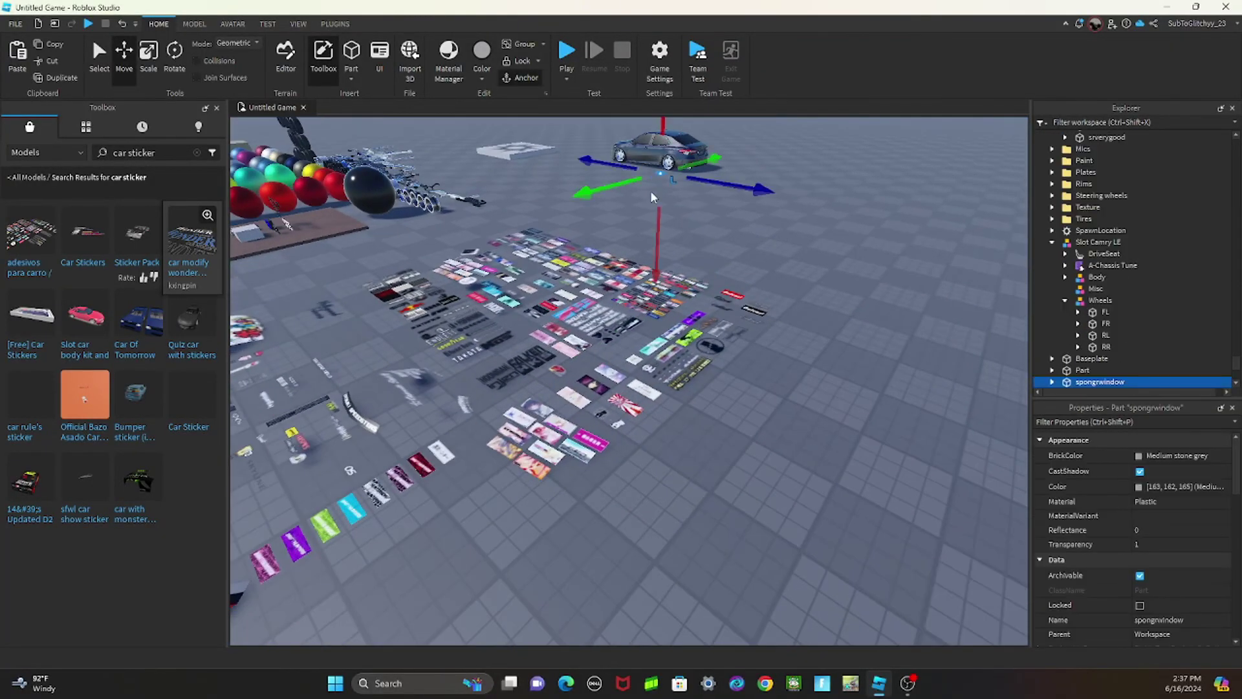
{"action": "scroll", "coordinate": [728, 260], "scroll_direction": "up", "scroll_amount": 5}
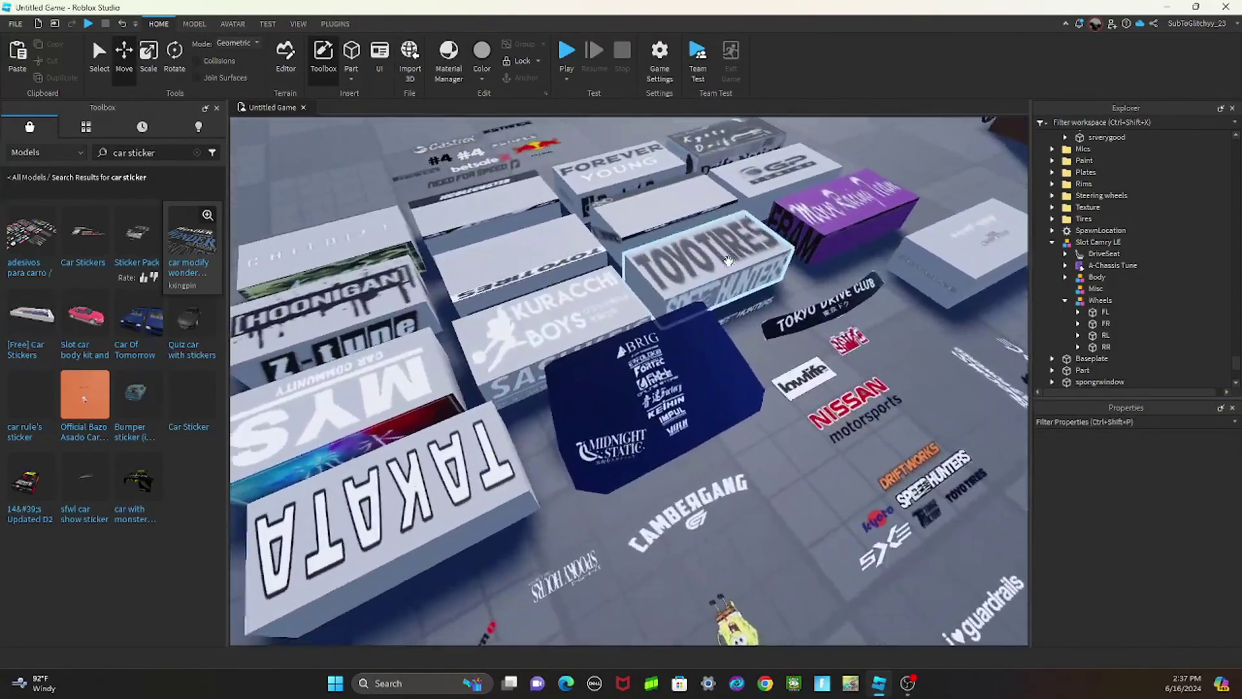
{"action": "scroll", "coordinate": [727, 260], "scroll_direction": "down", "scroll_amount": 5}
{"action": "left_click", "coordinate": [721, 375]}
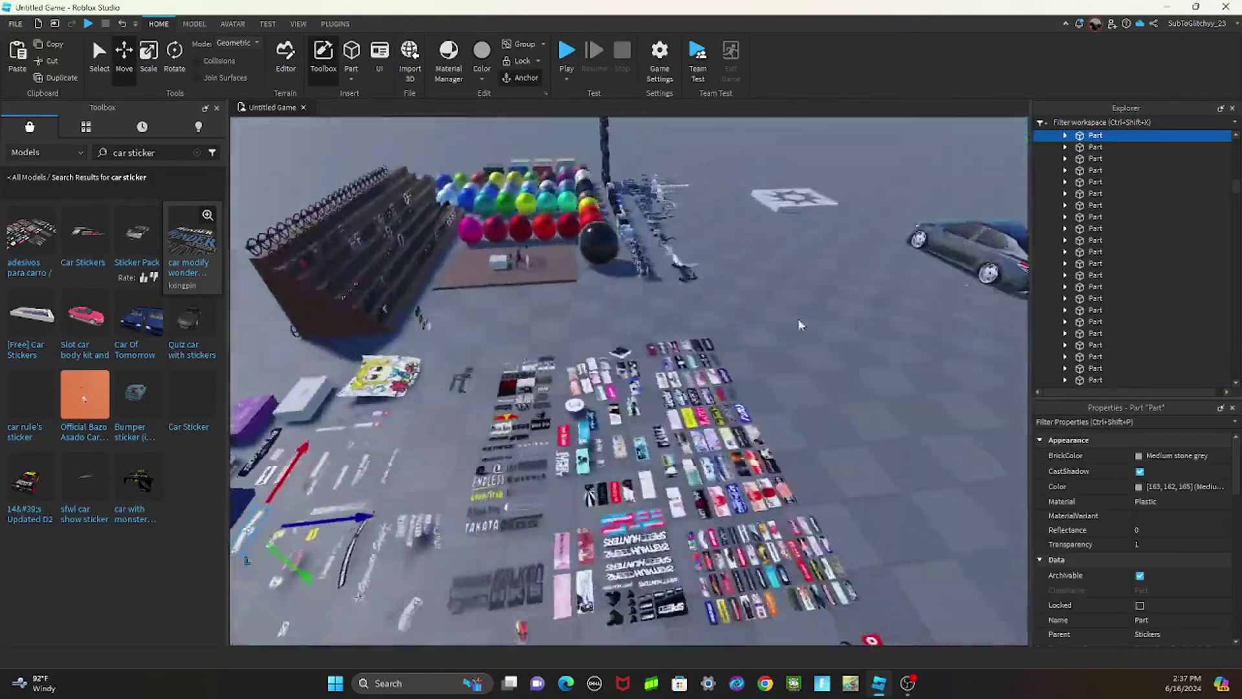
{"action": "scroll", "coordinate": [813, 436], "scroll_direction": "up", "scroll_amount": 3}
{"action": "left_click", "coordinate": [1082, 321]}
{"action": "scroll", "coordinate": [887, 384], "scroll_direction": "up", "scroll_amount": 3}
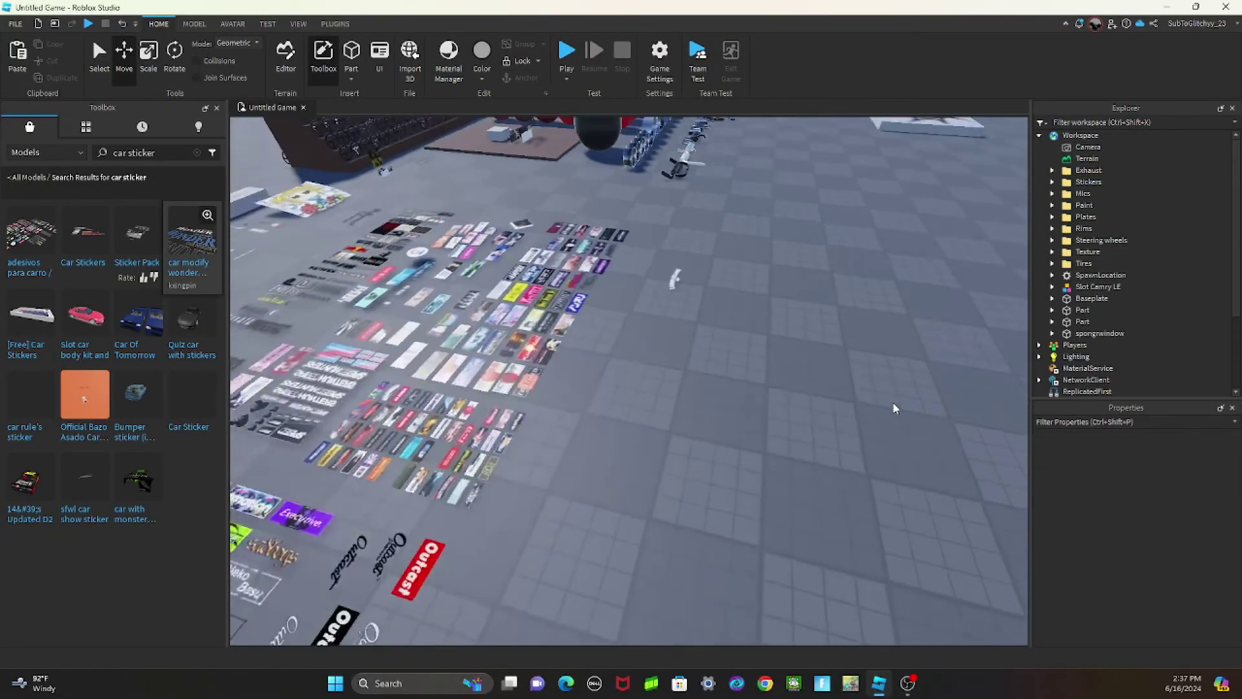
{"action": "scroll", "coordinate": [758, 385], "scroll_direction": "down", "scroll_amount": 3}
{"action": "scroll", "coordinate": [531, 347], "scroll_direction": "up", "scroll_amount": 2}
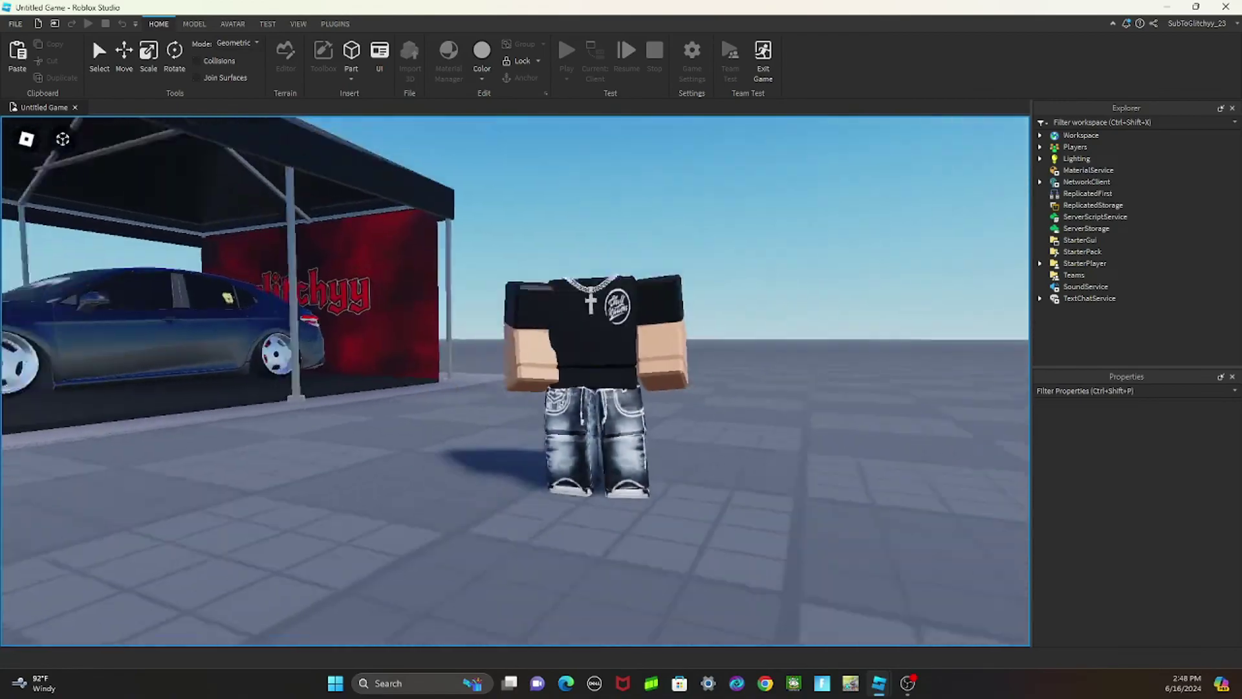
{"action": "scroll", "coordinate": [514, 378], "scroll_direction": "up", "scroll_amount": 3}
{"action": "scroll", "coordinate": [514, 378], "scroll_direction": "up", "scroll_amount": 2}
{"action": "scroll", "coordinate": [514, 378], "scroll_direction": "down", "scroll_amount": 4}
{"action": "scroll", "coordinate": [514, 379], "scroll_direction": "down", "scroll_amount": 2}
{"action": "scroll", "coordinate": [514, 379], "scroll_direction": "up", "scroll_amount": 3}
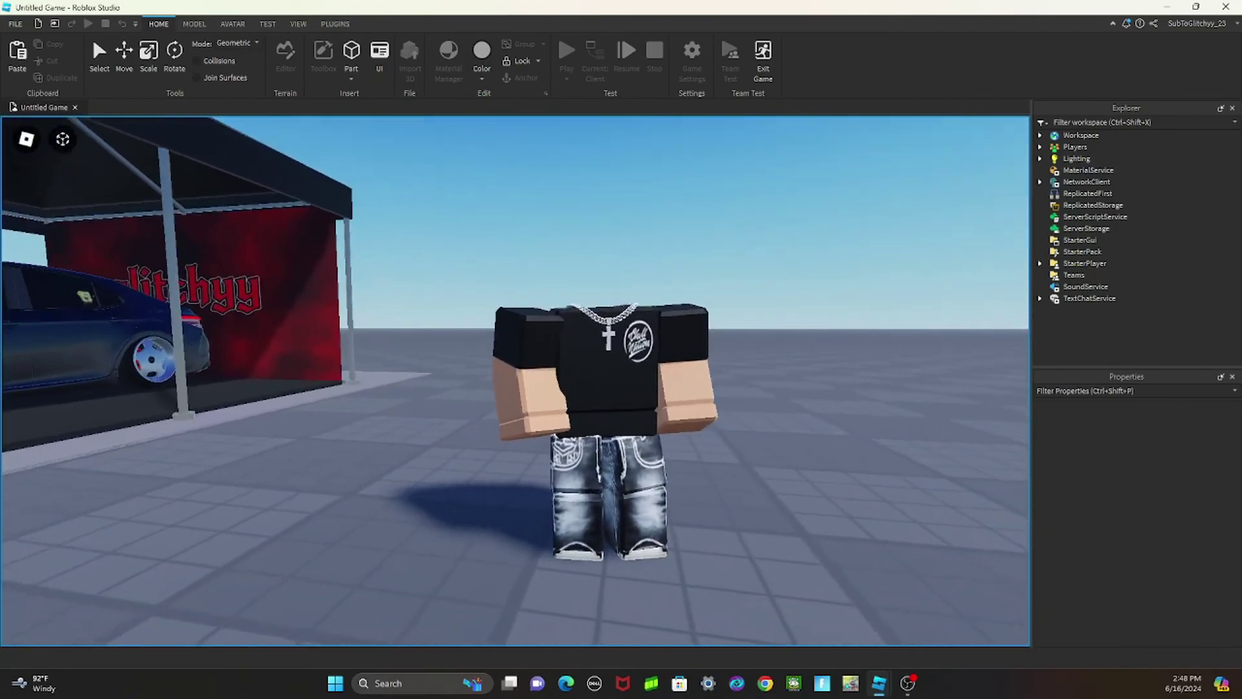
{"action": "scroll", "coordinate": [515, 379], "scroll_direction": "down", "scroll_amount": 2}
{"action": "scroll", "coordinate": [515, 378], "scroll_direction": "up", "scroll_amount": 3}
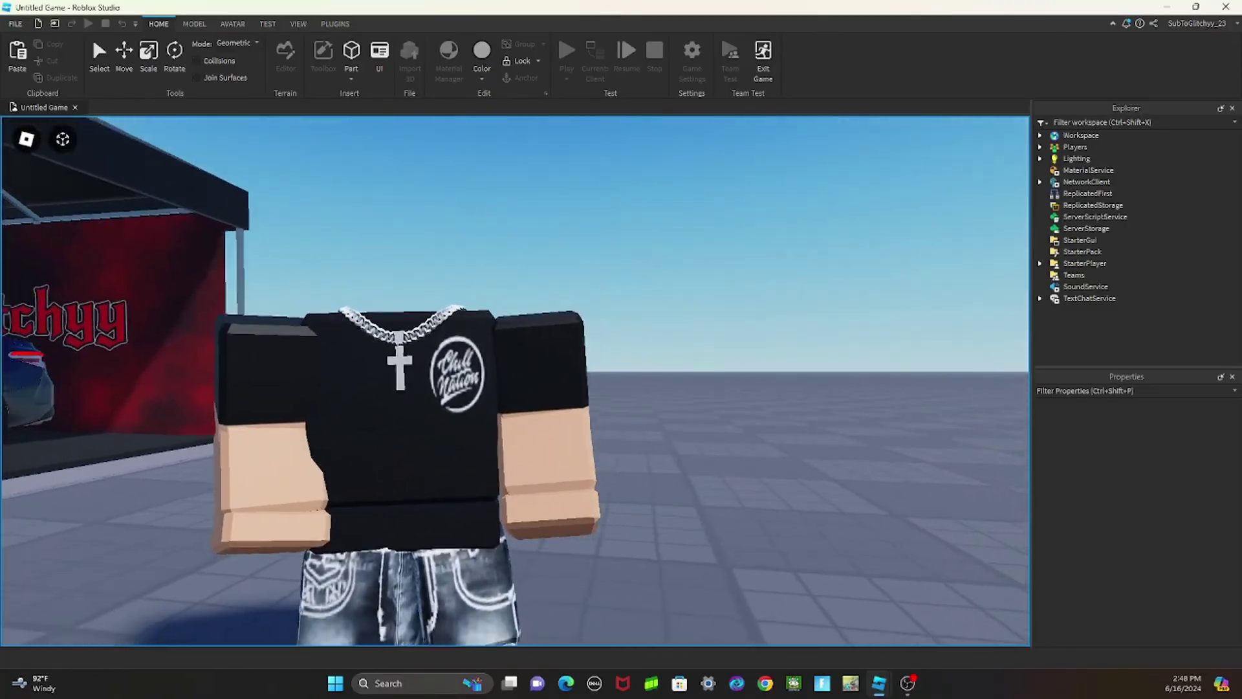
{"action": "scroll", "coordinate": [514, 379], "scroll_direction": "down", "scroll_amount": 3}
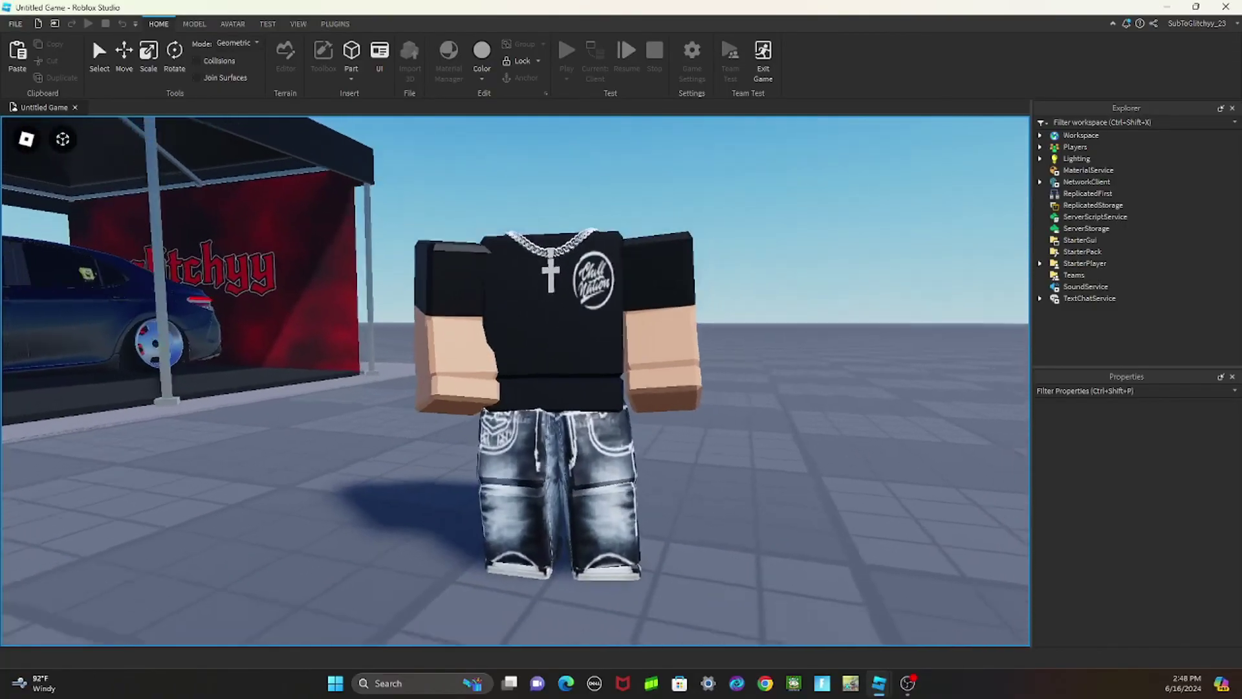
{"action": "scroll", "coordinate": [514, 379], "scroll_direction": "down", "scroll_amount": 3}
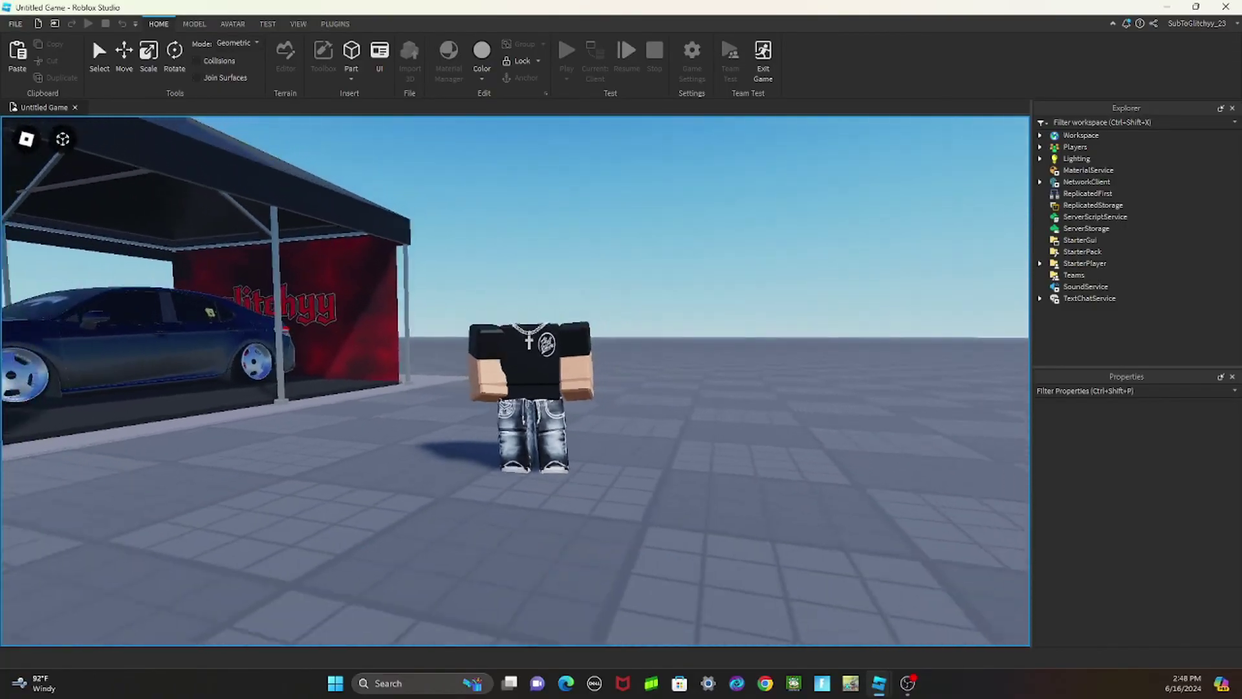
{"action": "scroll", "coordinate": [514, 379], "scroll_direction": "up", "scroll_amount": 3}
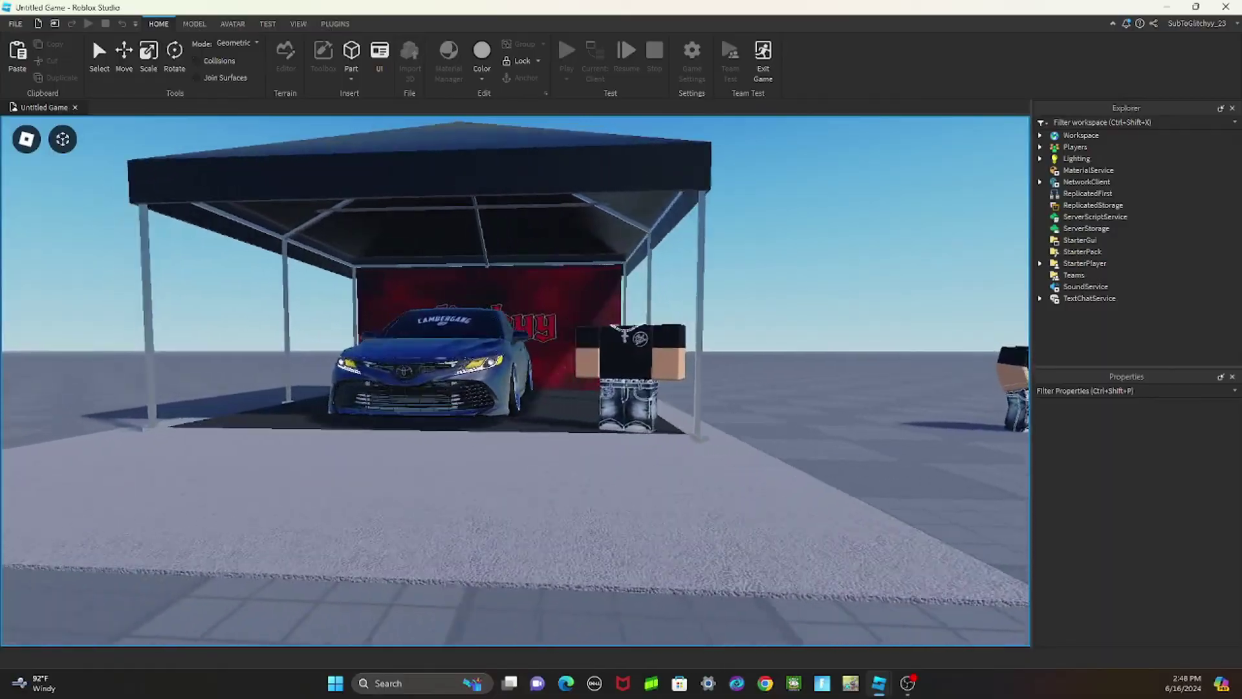
{"action": "right_click_drag", "start_coordinate": [514, 379], "coordinate": [631, 378]}
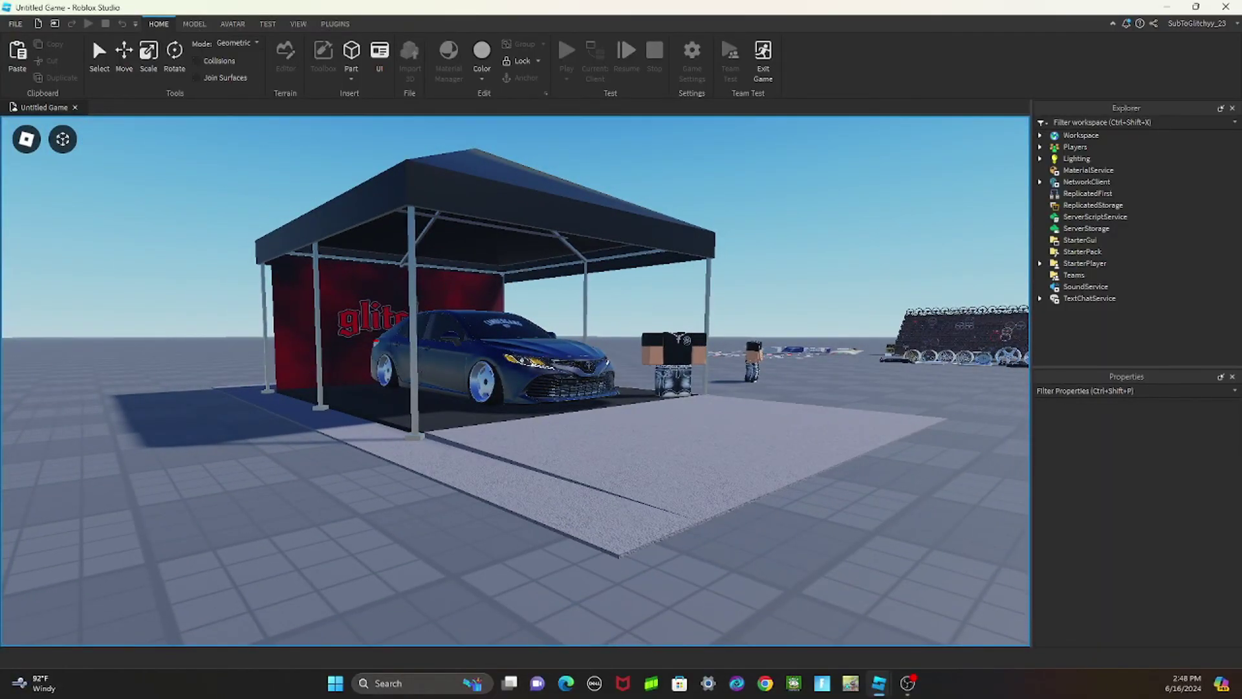
{"action": "right_click_drag", "start_coordinate": [514, 379], "coordinate": [747, 379]}
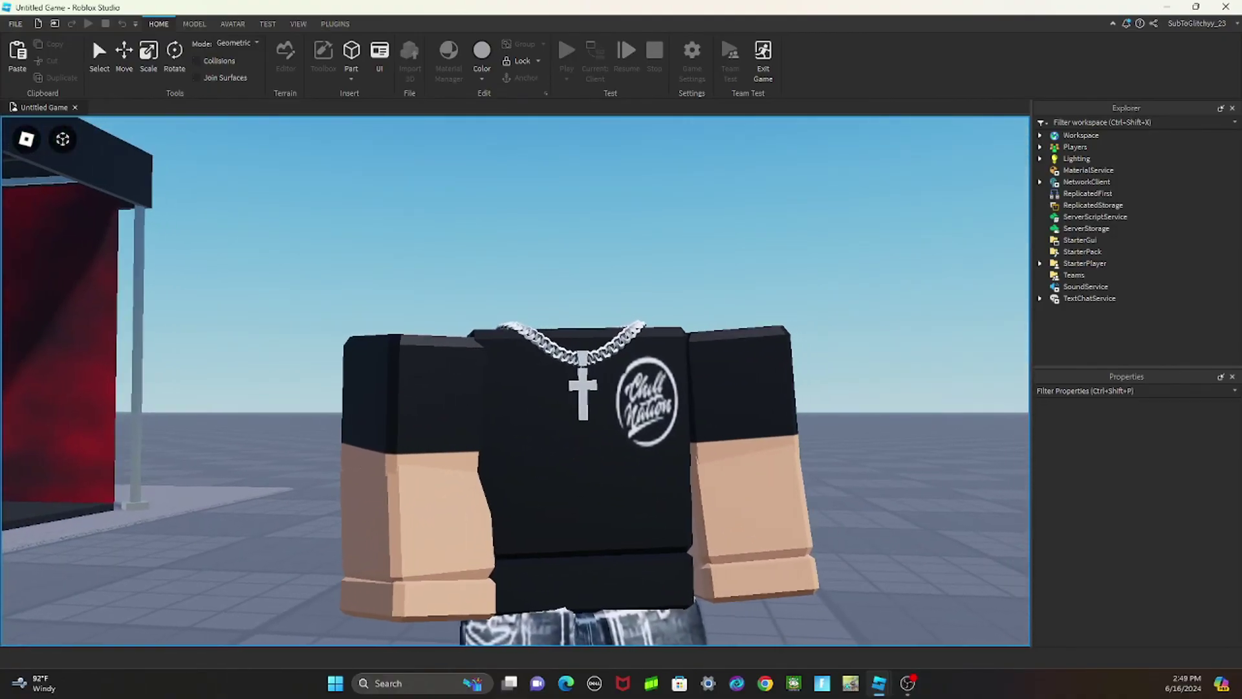